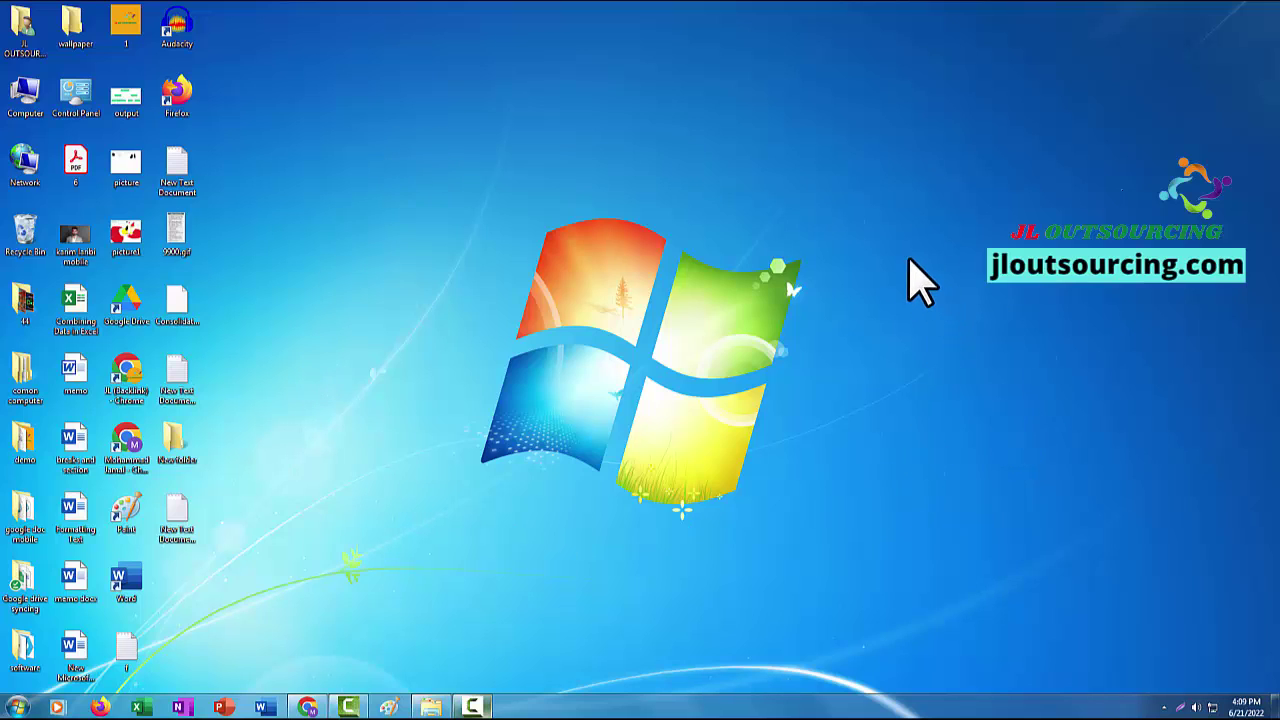
- Open the desktop's Personalization settings in a maximized window and go to the Desktop Background page
right_click(370, 88)
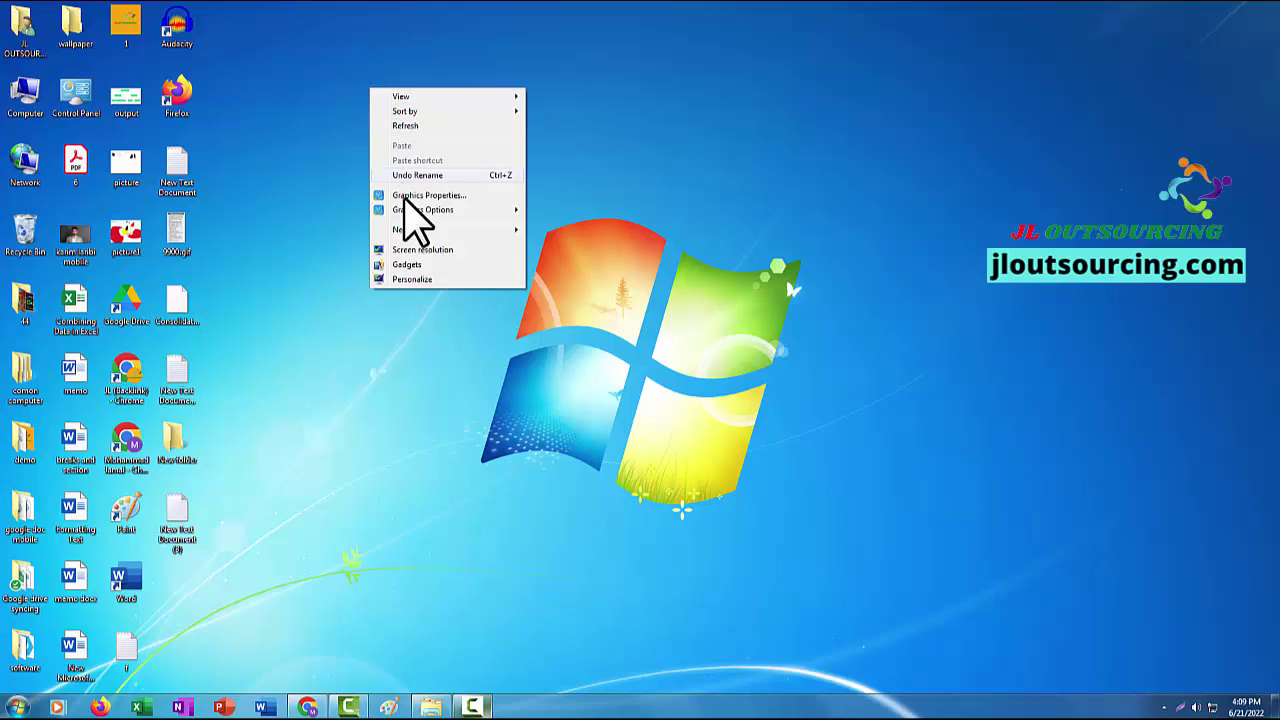
click(418, 280)
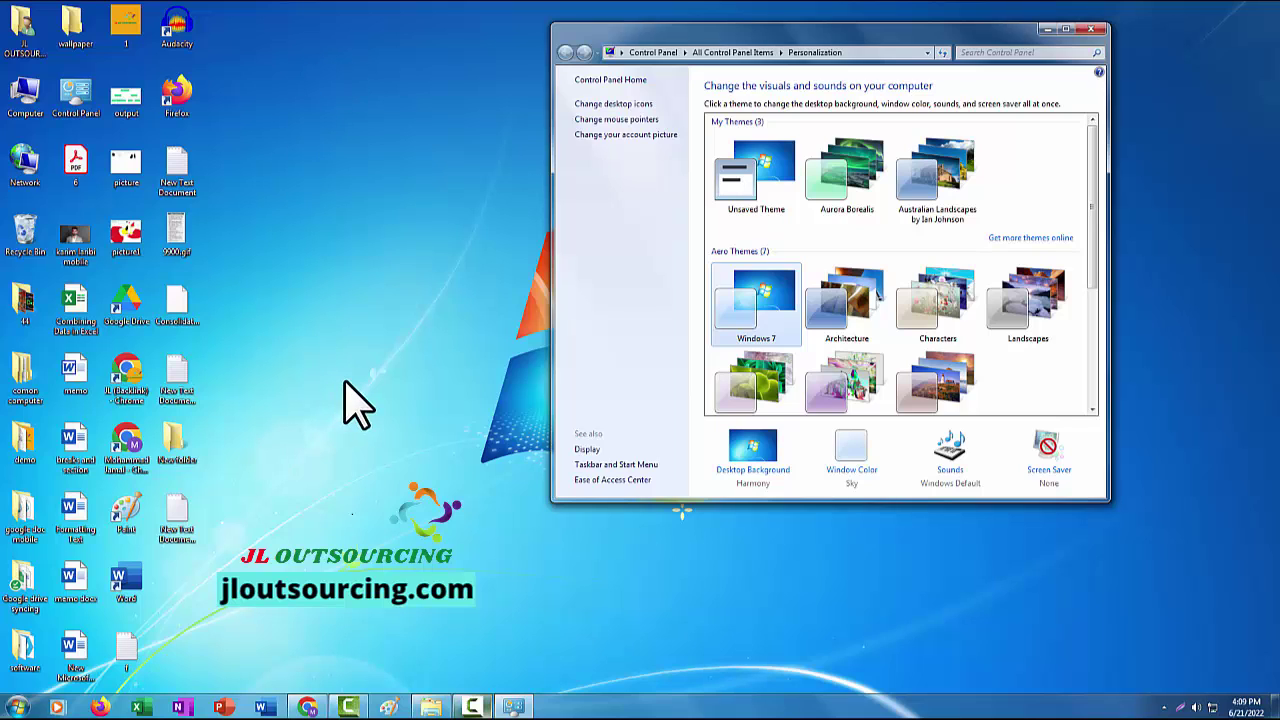
click(358, 403)
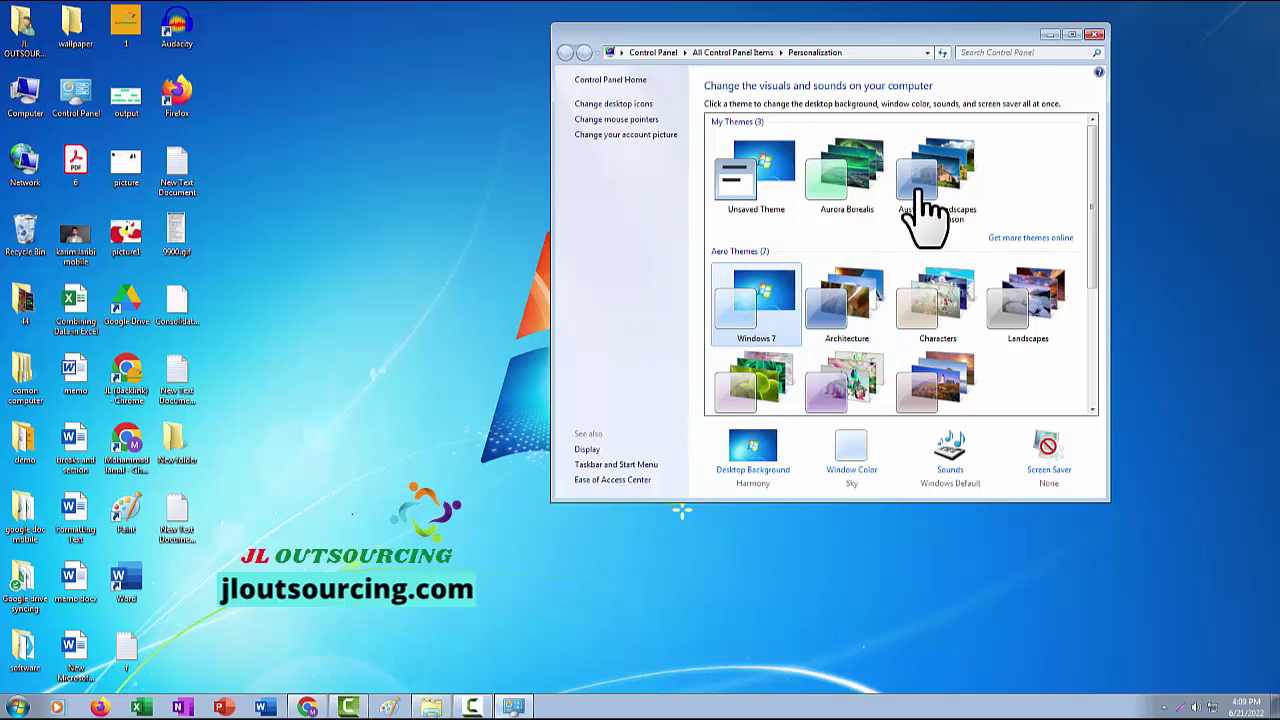
click(1071, 35)
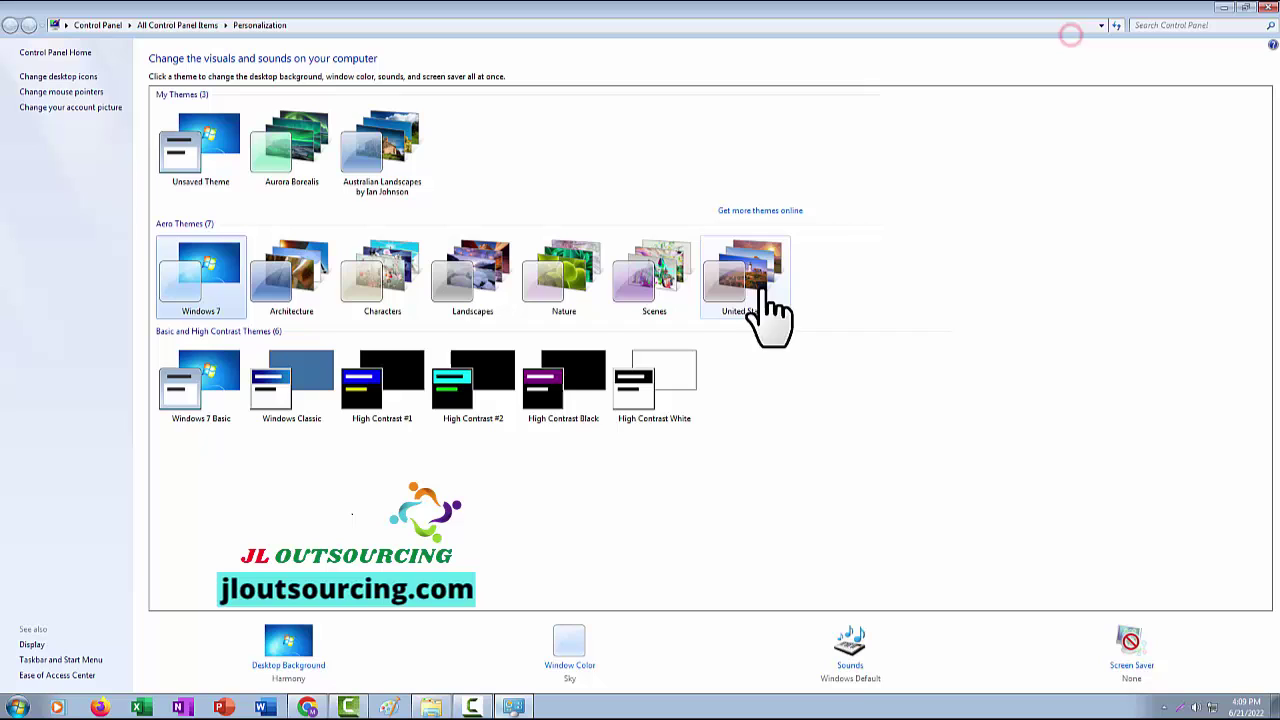
click(295, 667)
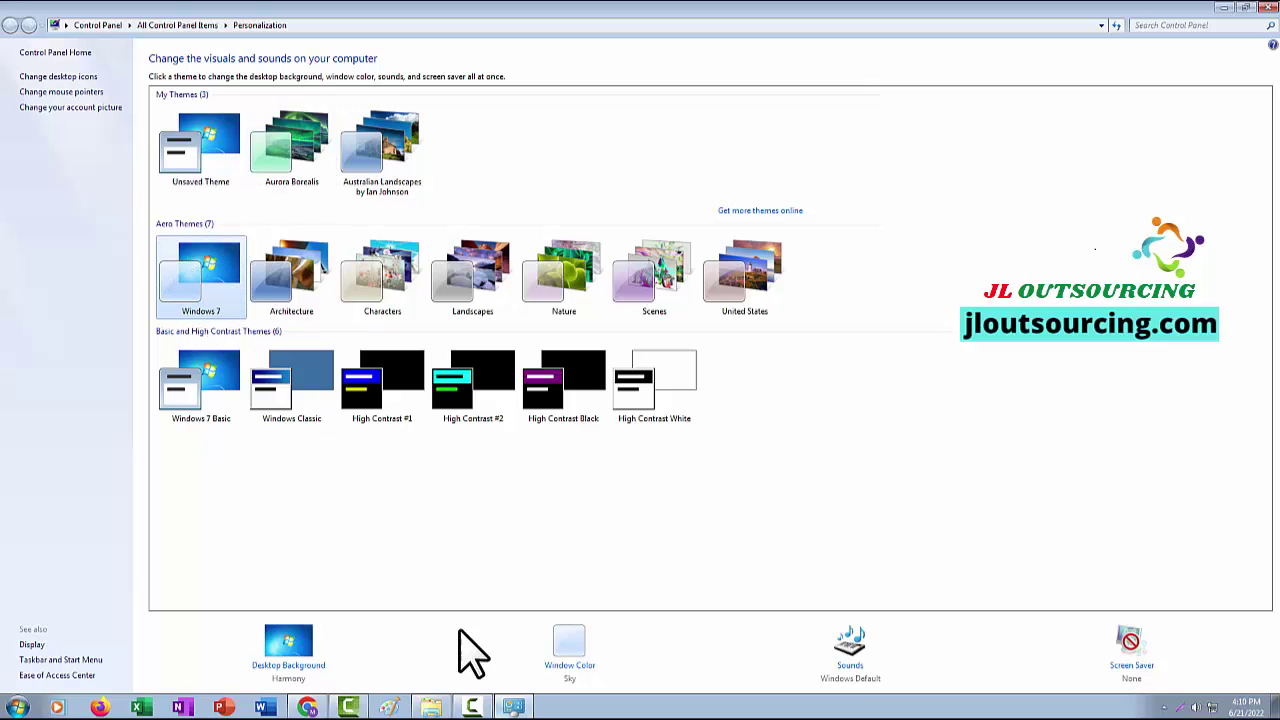
click(288, 665)
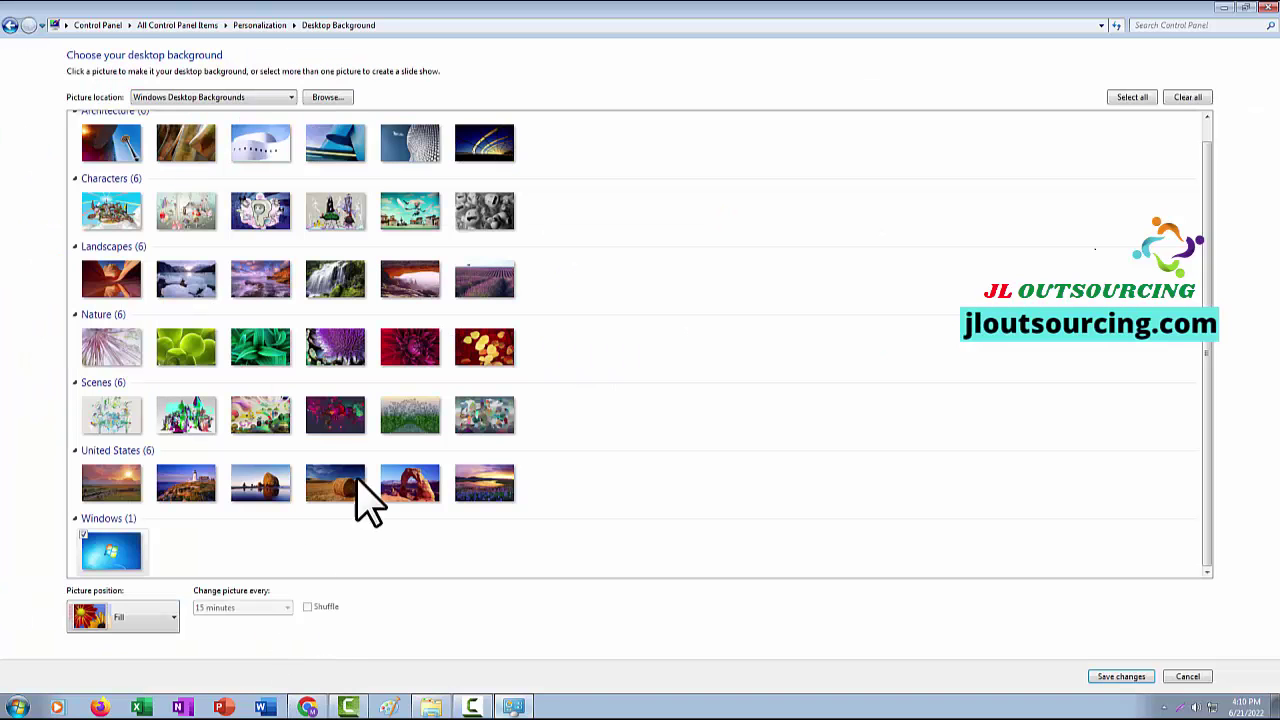
- Restore the Desktop Background window to a smaller size and open a second Personalization window beside it
click(1245, 7)
drag(789, 37, 889, 57)
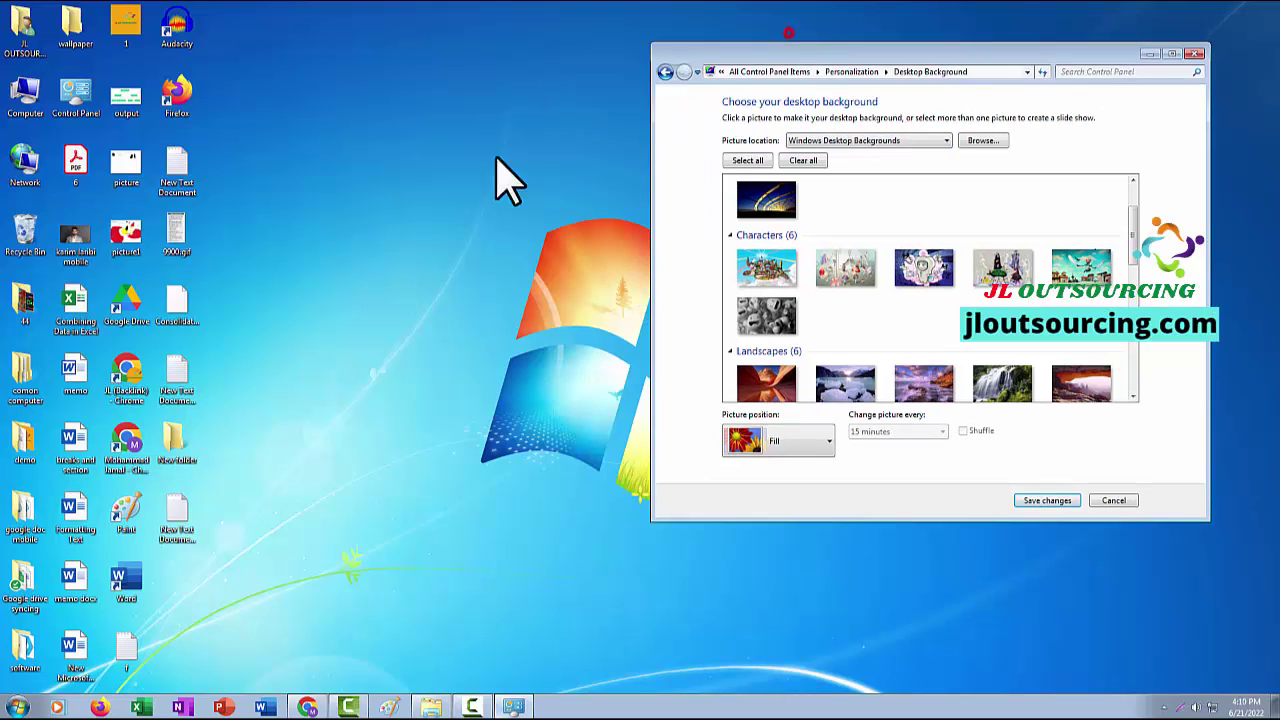
right_click(266, 168)
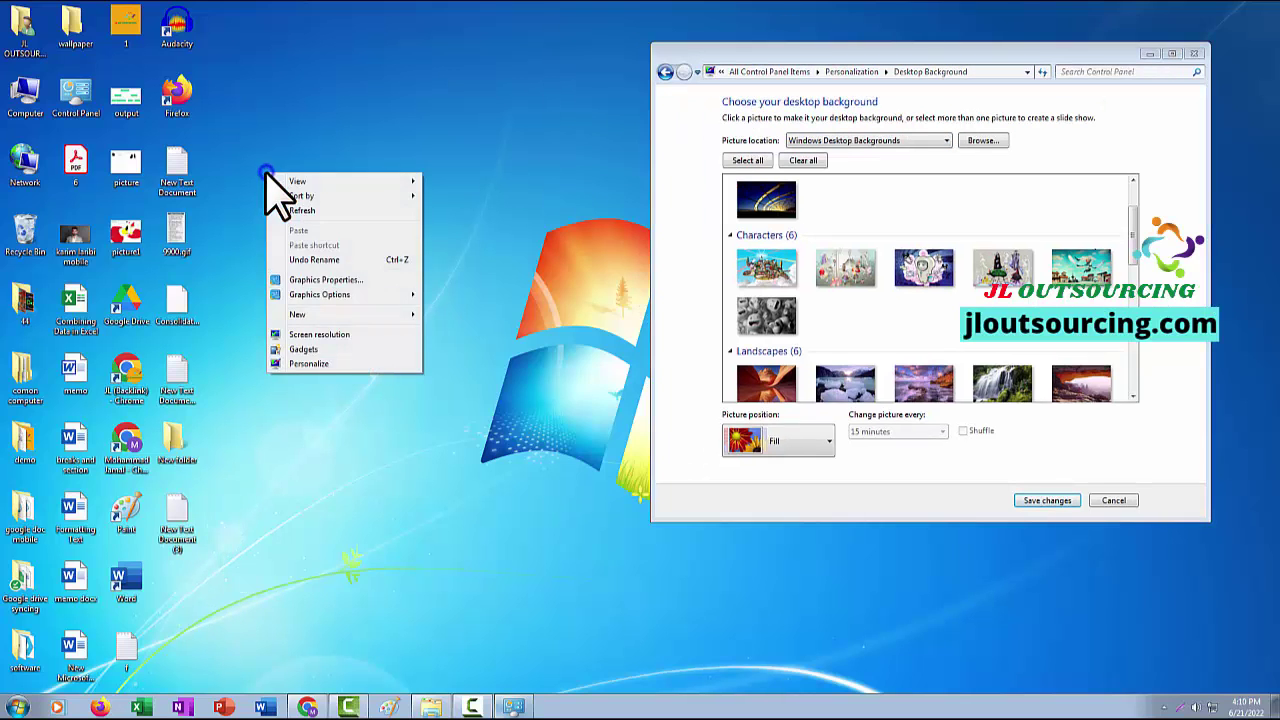
click(306, 364)
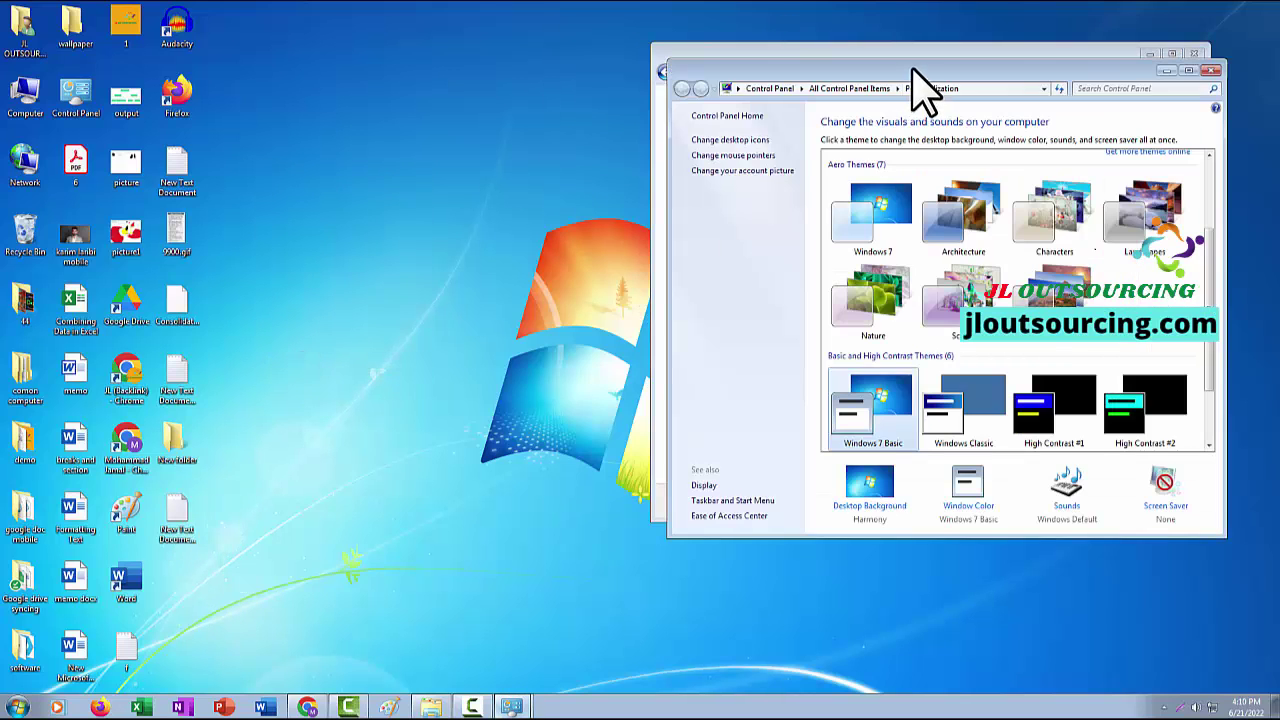
drag(909, 64, 301, 62)
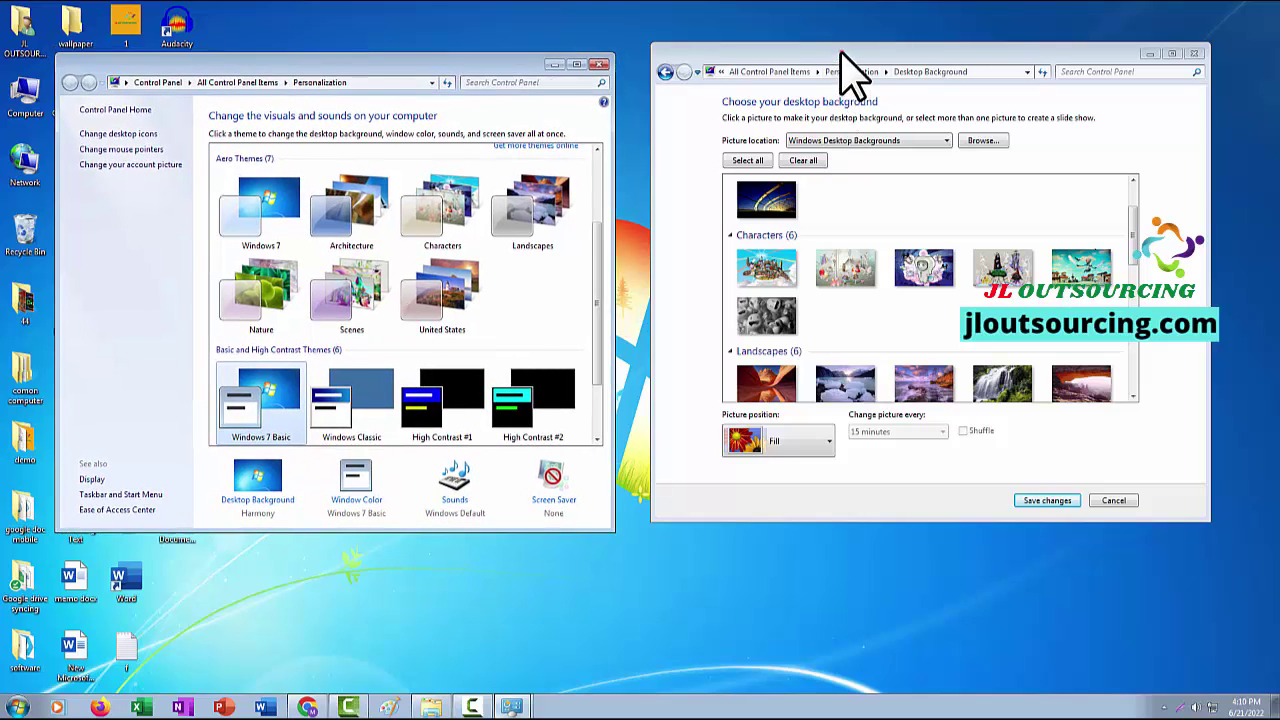
drag(848, 70, 856, 87)
- Make the fourth Architecture picture the desktop background and deselect the Windows picture
drag(1141, 237, 1151, 394)
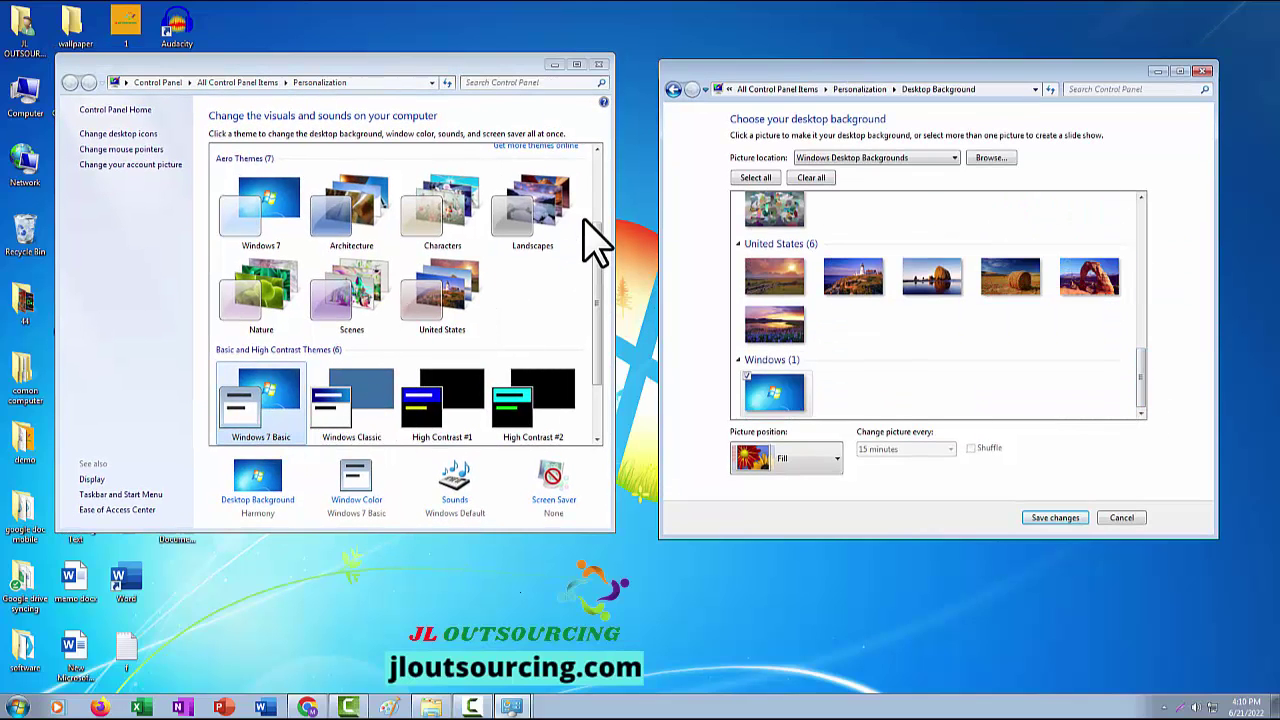
drag(598, 251, 598, 300)
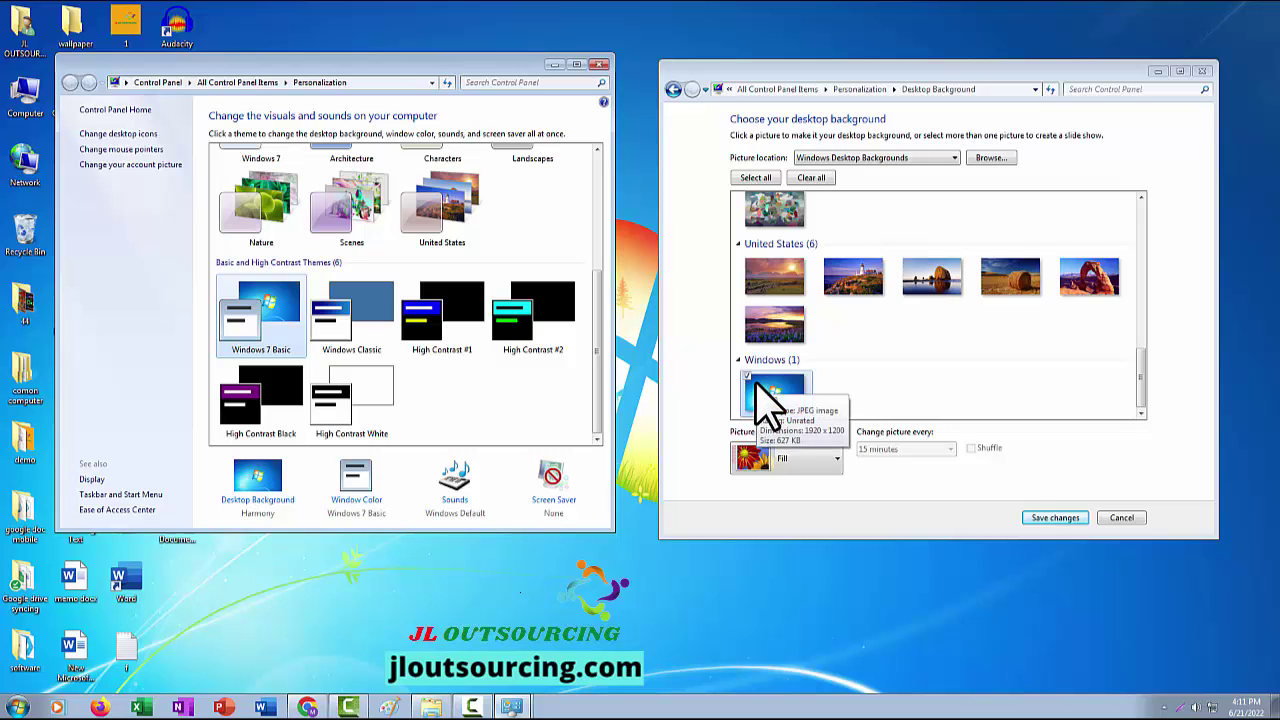
drag(1142, 378, 1150, 235)
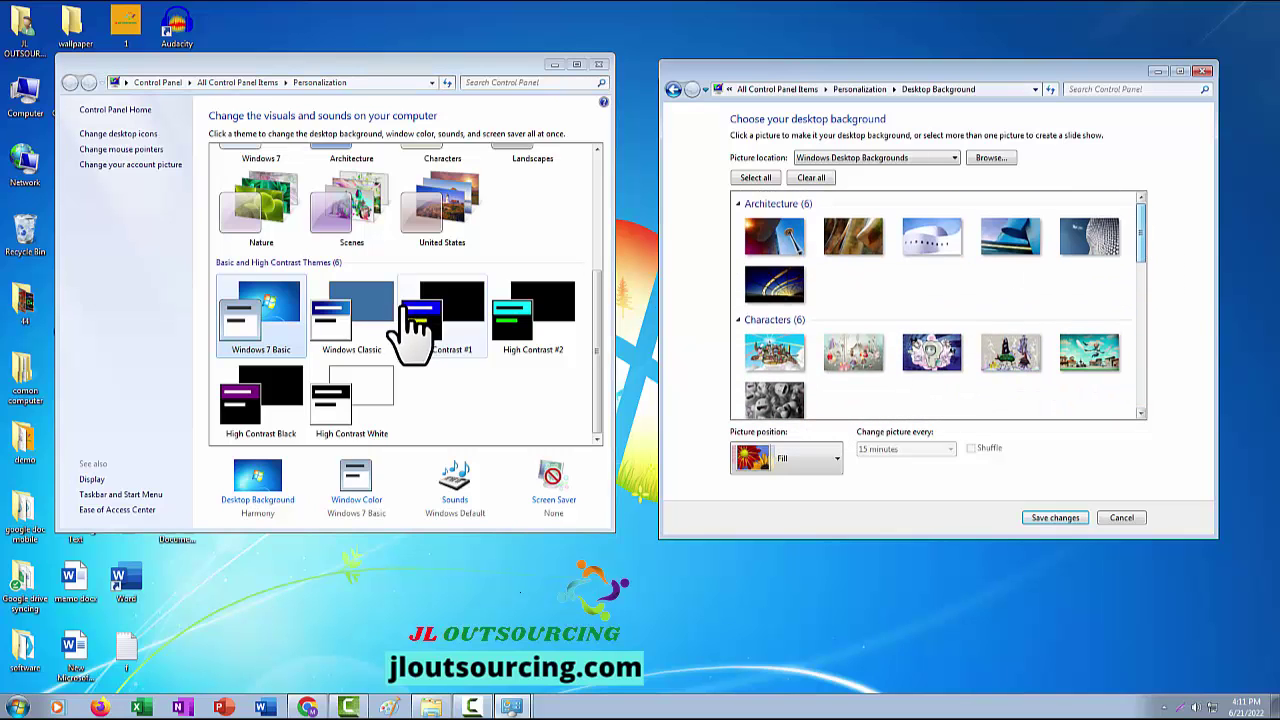
drag(598, 294, 598, 228)
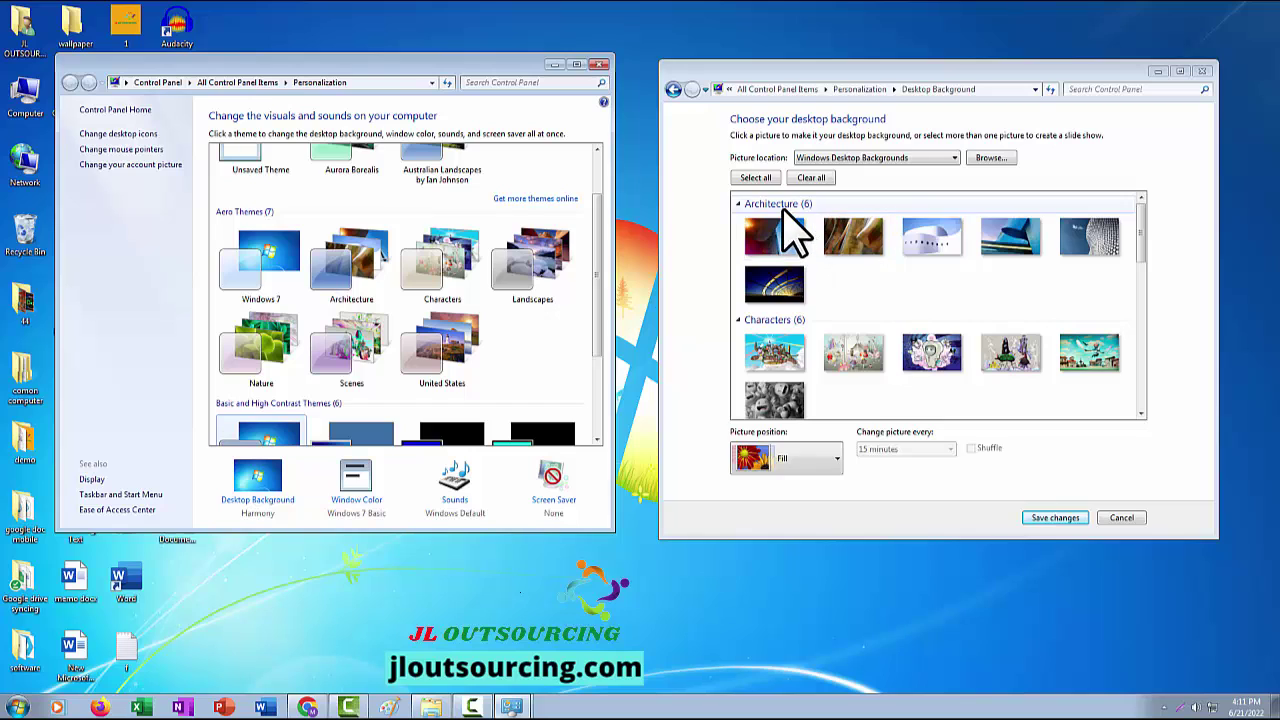
click(983, 221)
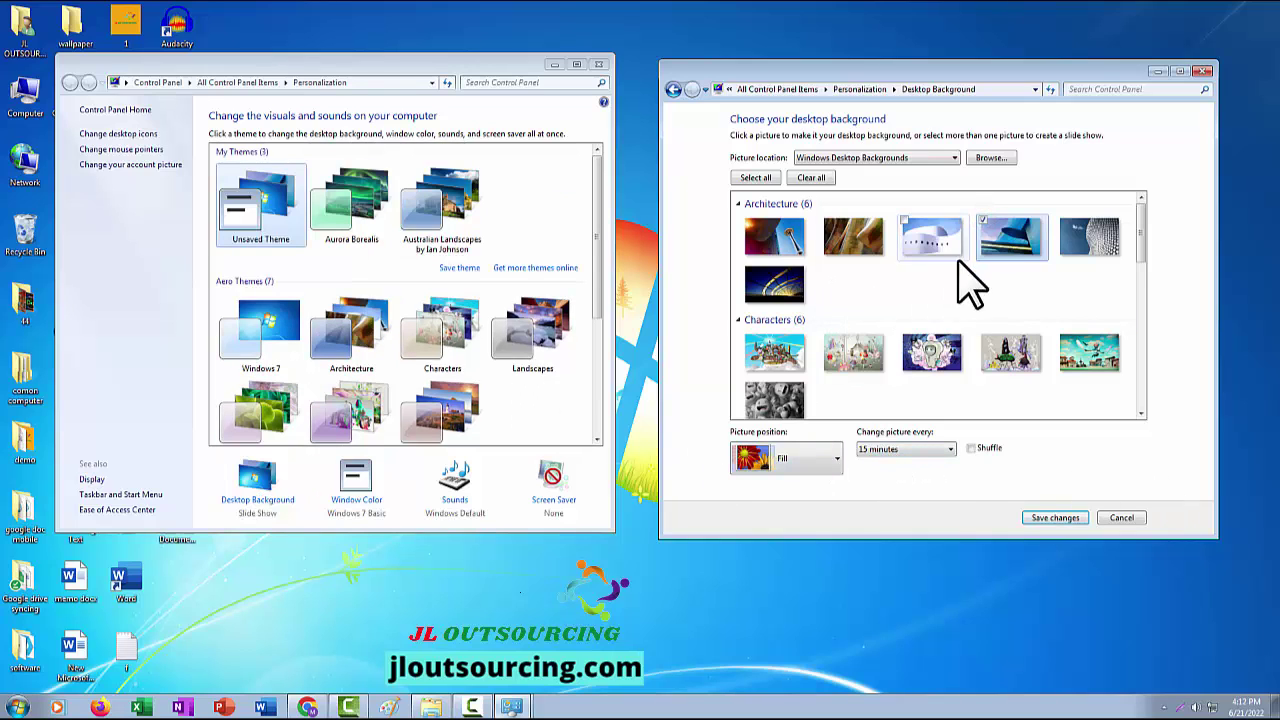
scroll(900, 343, down, 10)
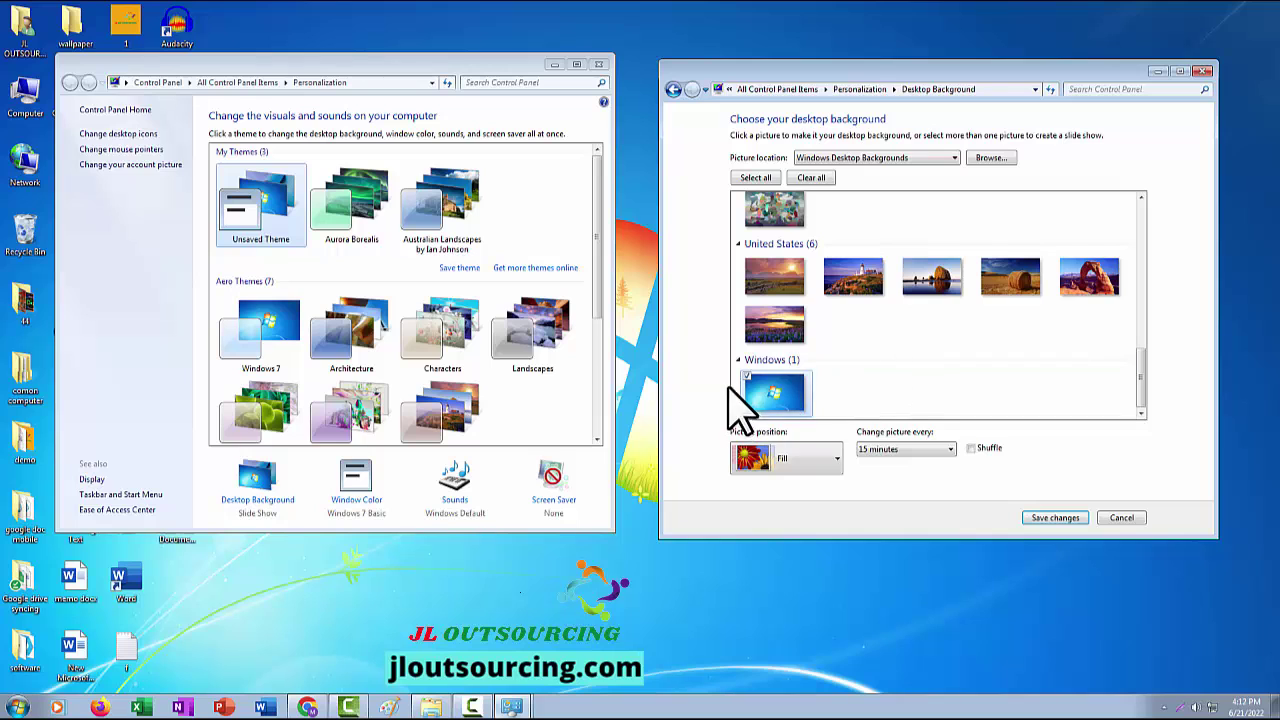
click(760, 385)
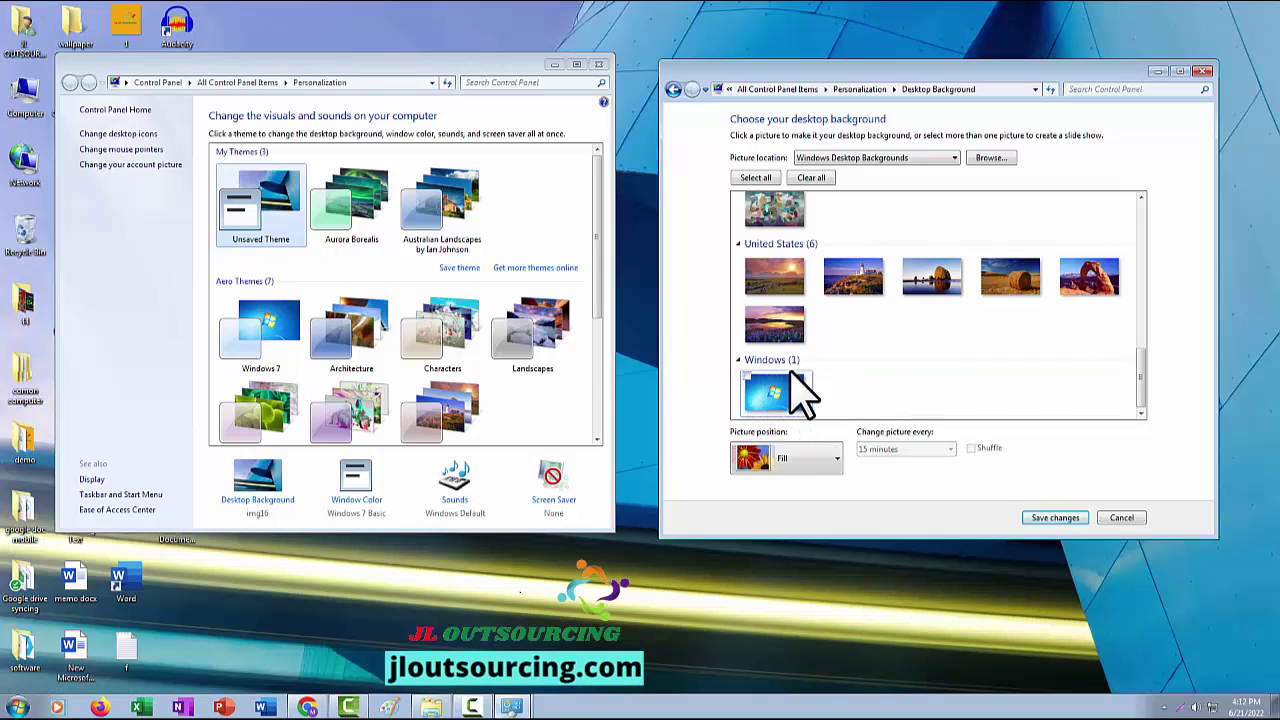
drag(1140, 370, 1114, 229)
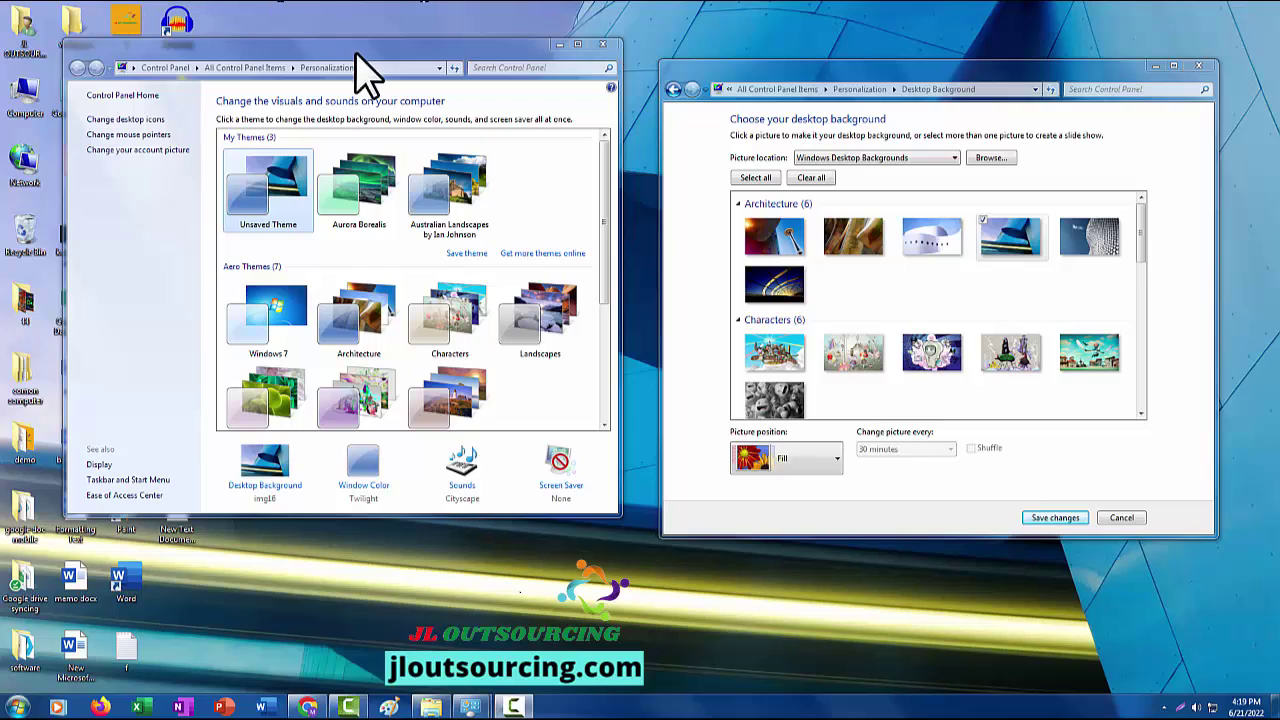
- Select all the Windows background pictures, set them to change every 10 seconds, and save the slide show
drag(356, 52, 218, 130)
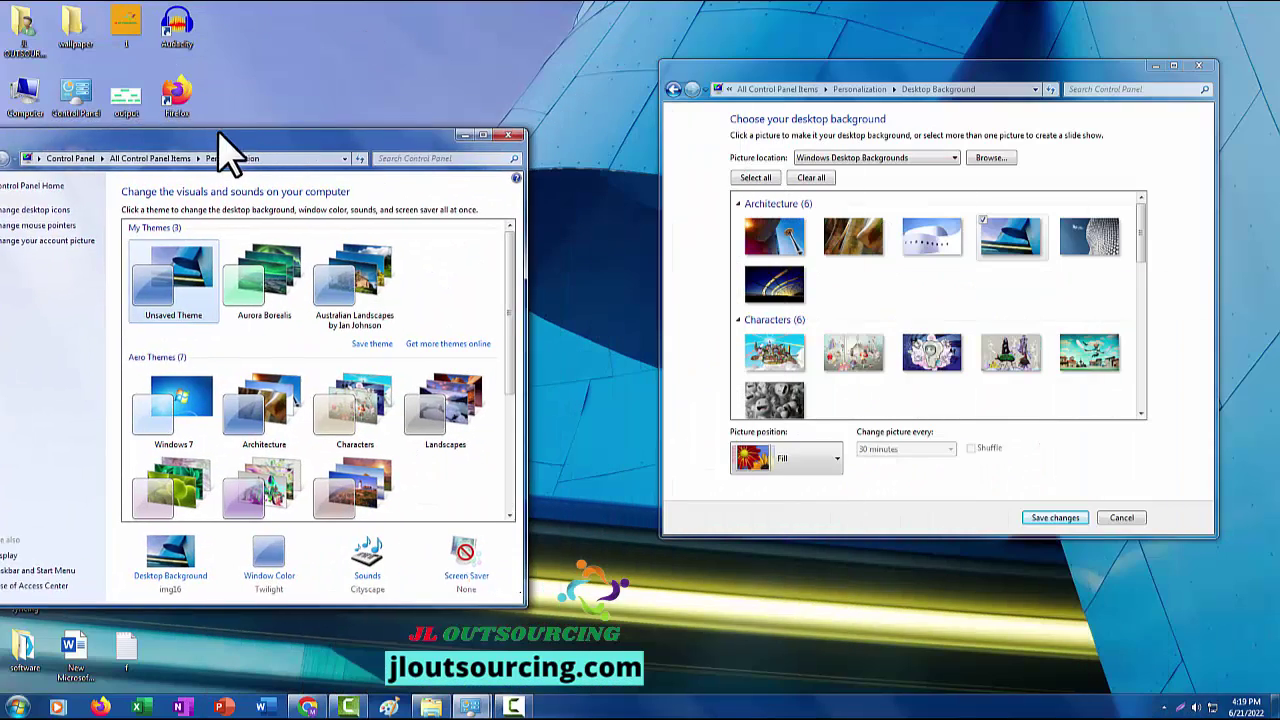
click(266, 131)
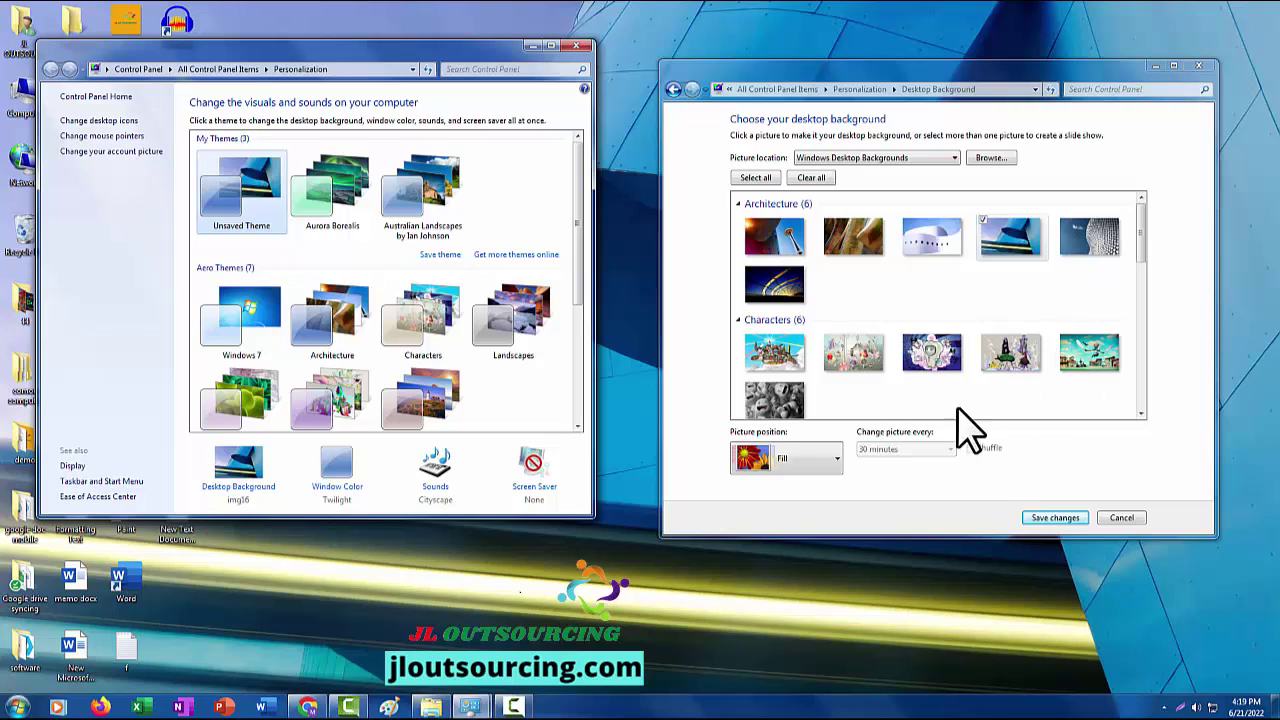
drag(1150, 214, 1138, 378)
click(753, 178)
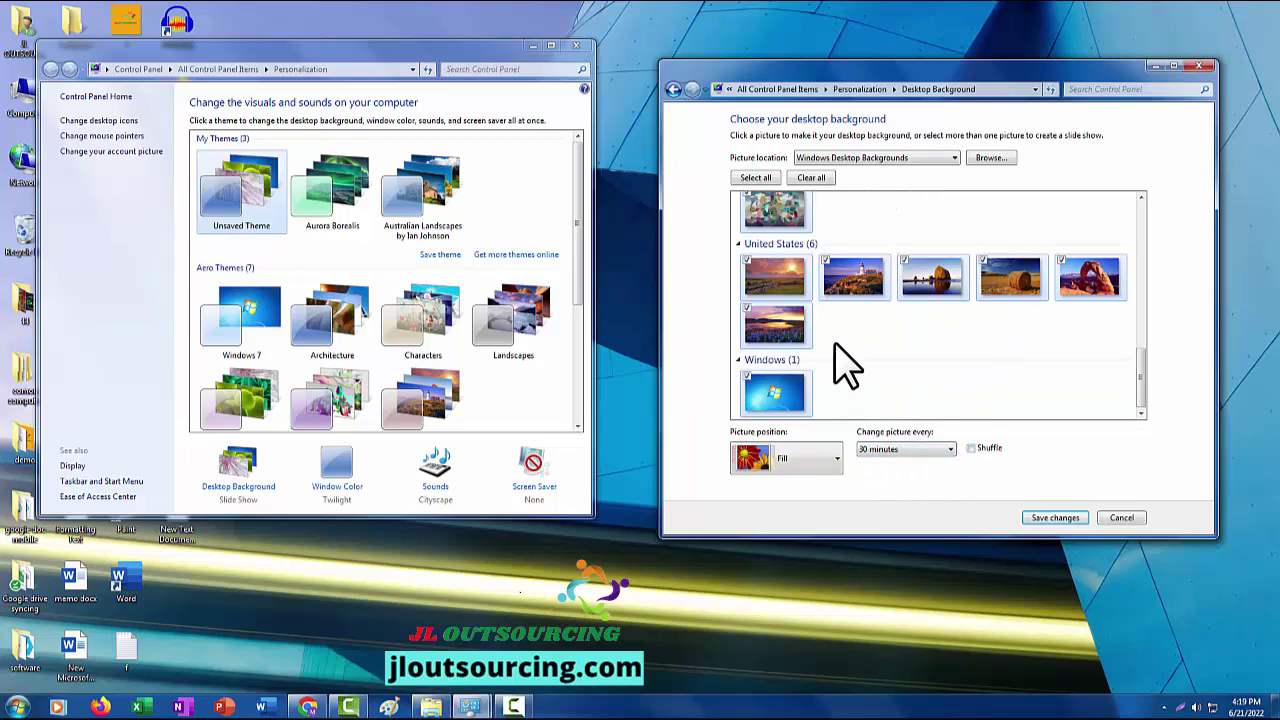
click(948, 449)
click(886, 463)
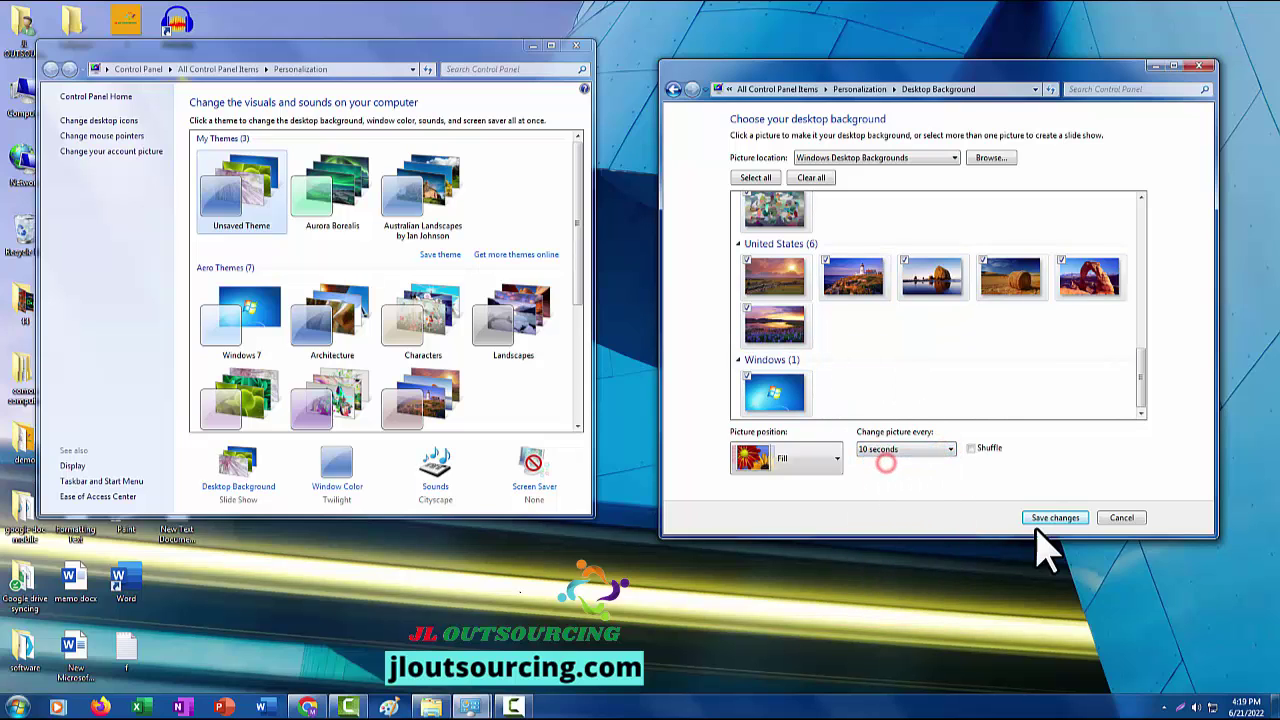
click(1057, 519)
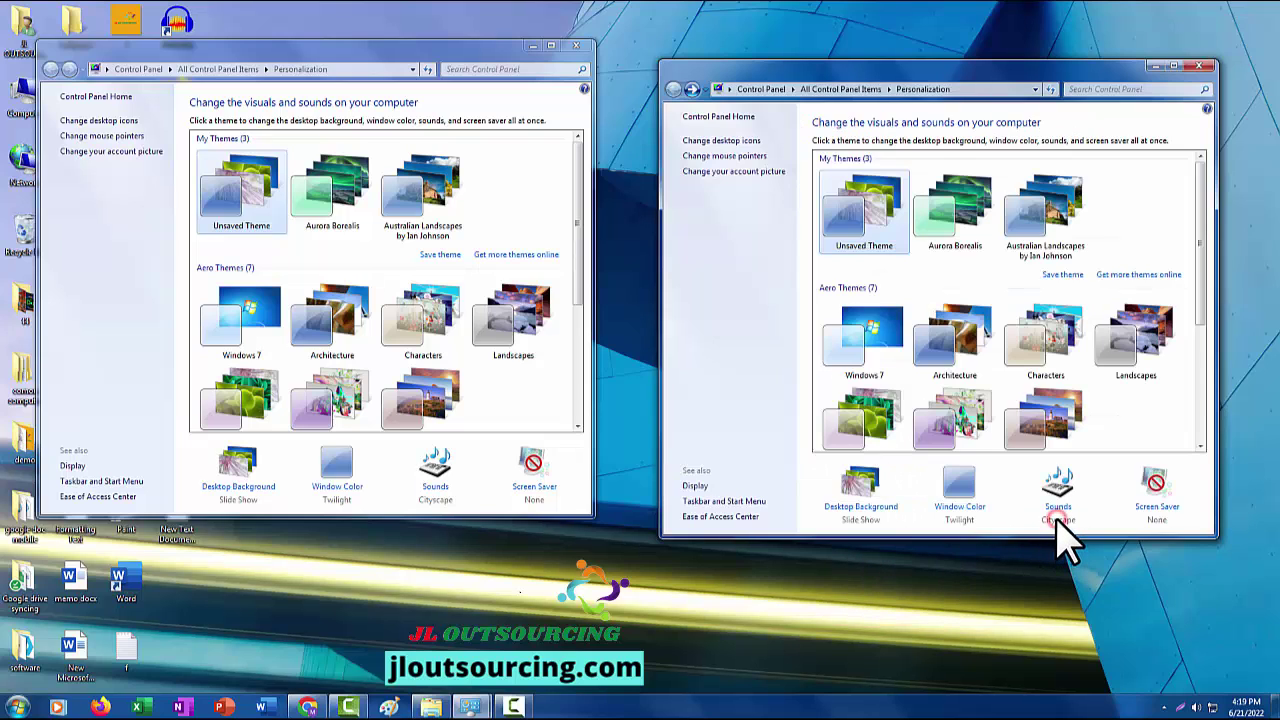
- Close the extra Personalization window and reopen the Desktop Background page in the remaining one
drag(480, 44, 534, 272)
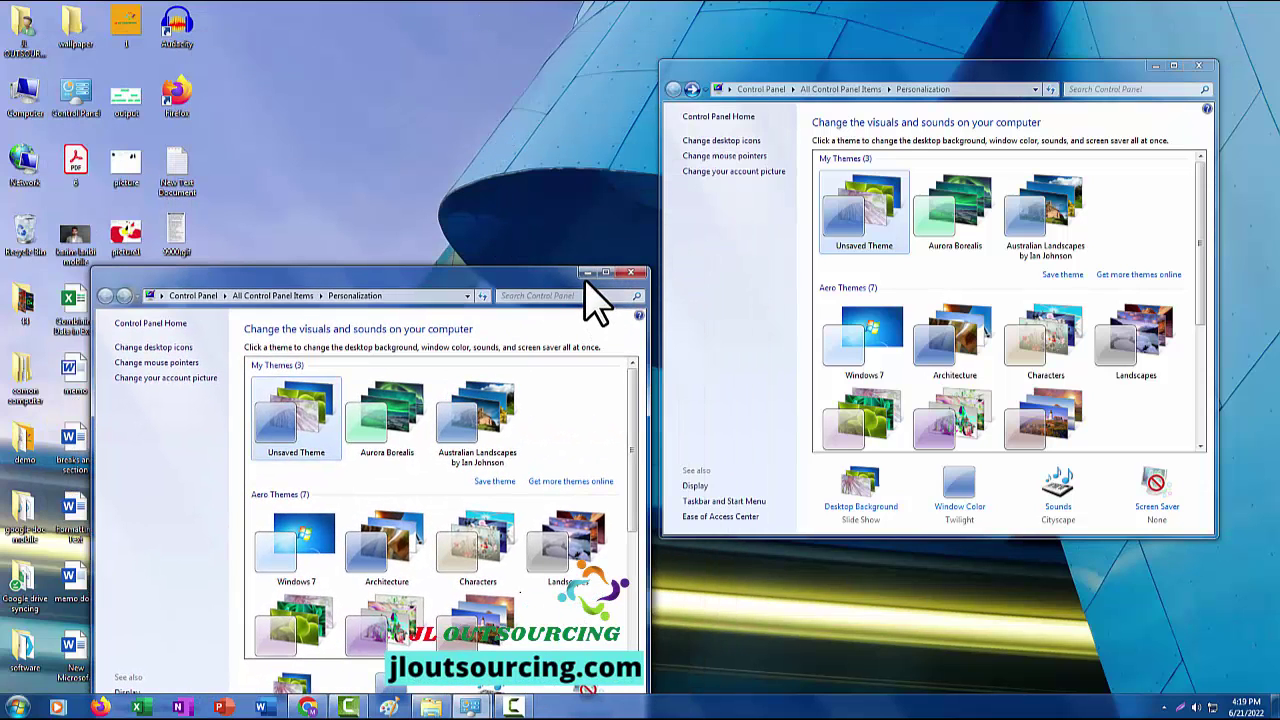
click(633, 275)
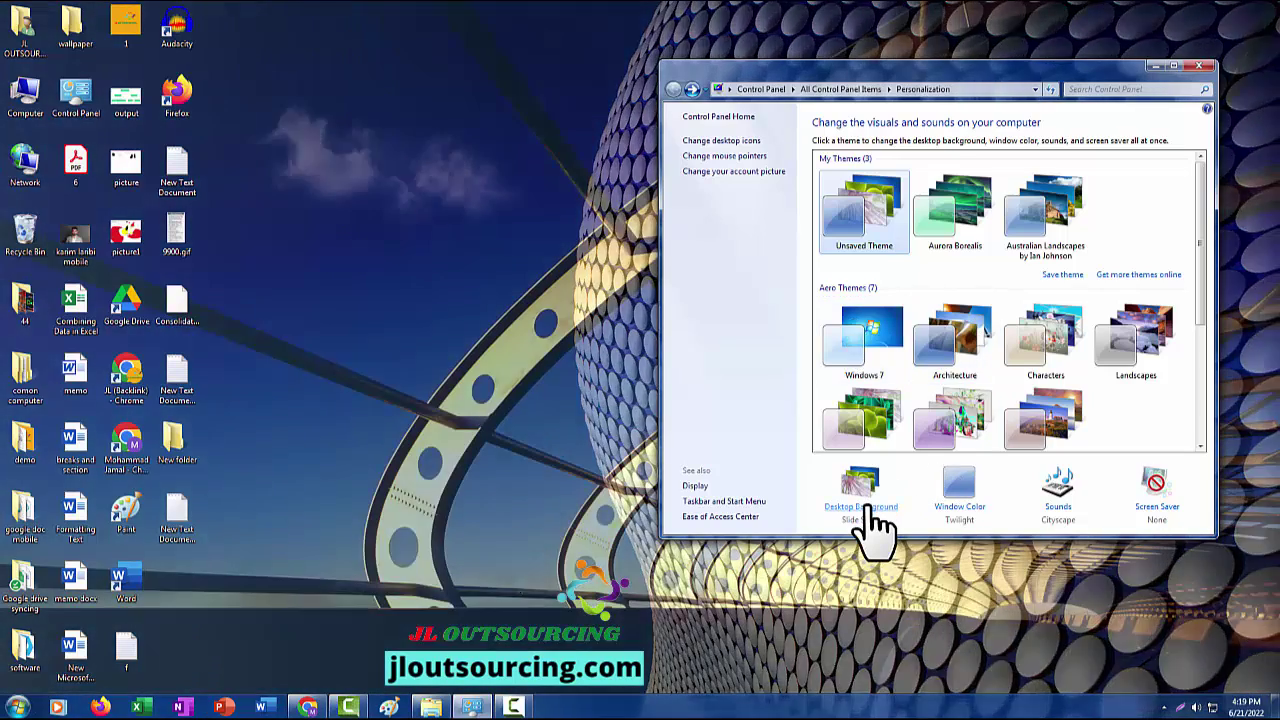
click(867, 507)
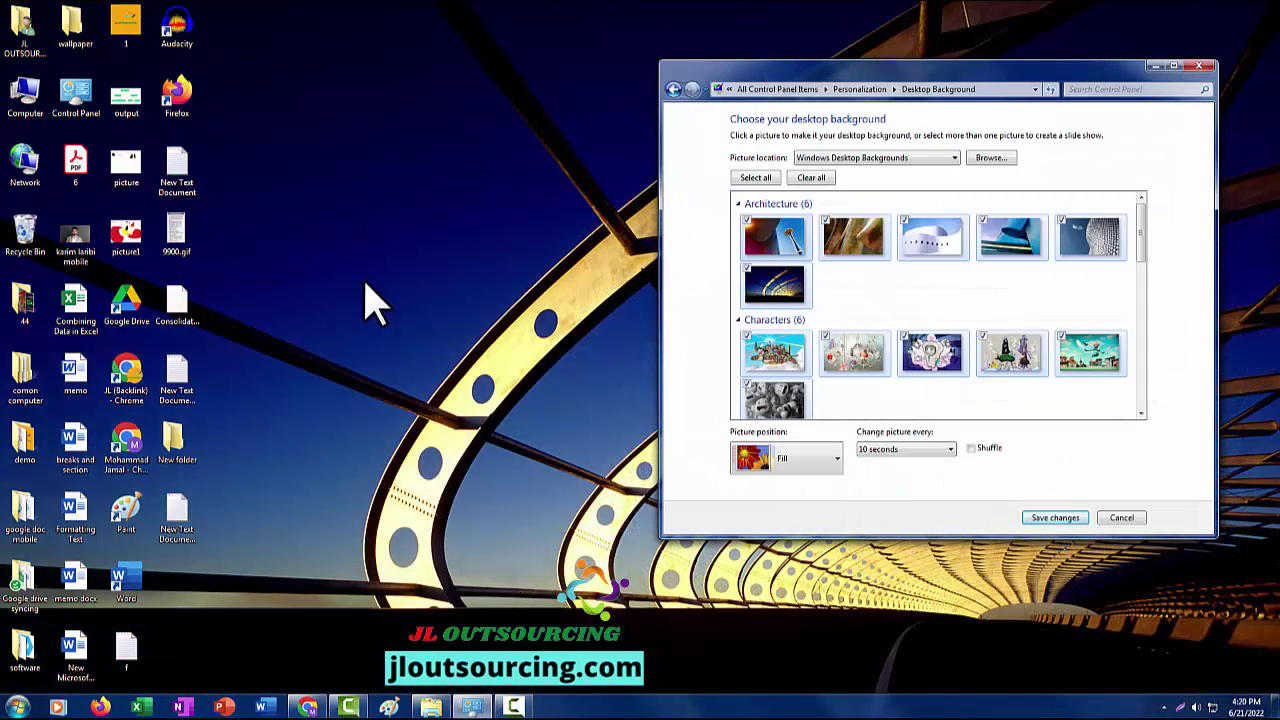
- Open another Personalization window from the desktop and place it beside the Desktop Background window
right_click(312, 92)
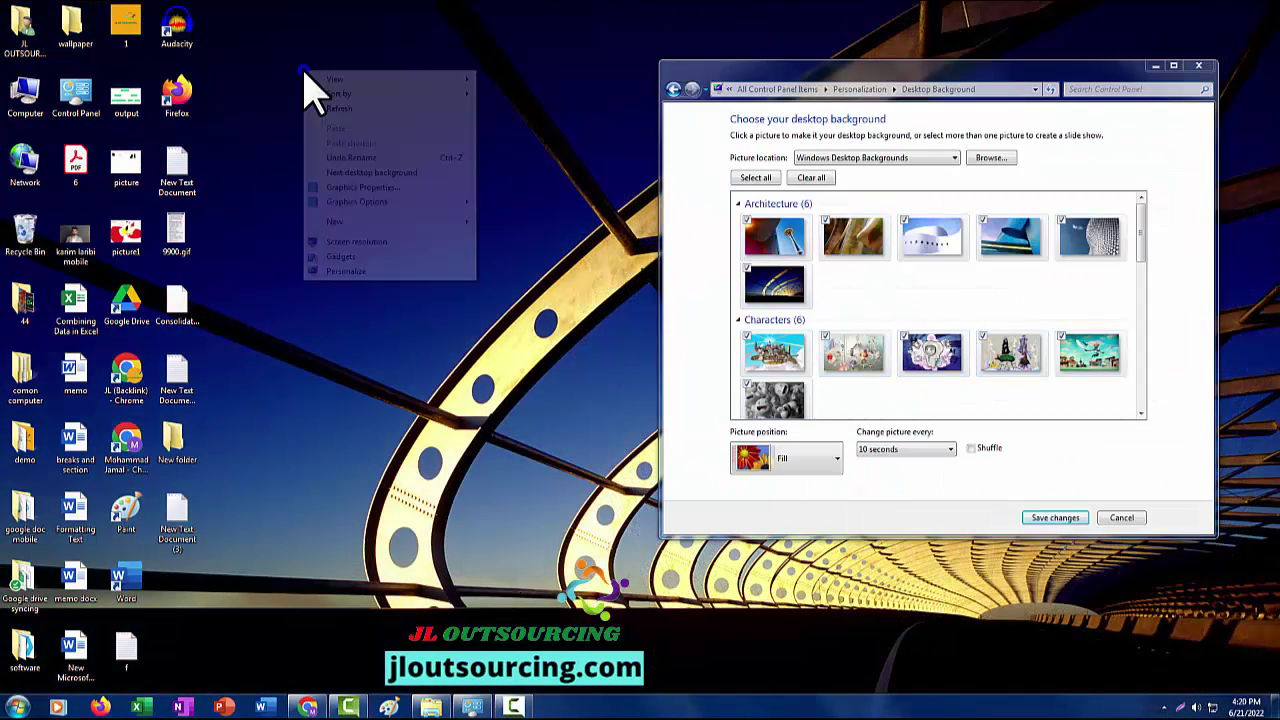
click(347, 269)
drag(403, 220, 368, 42)
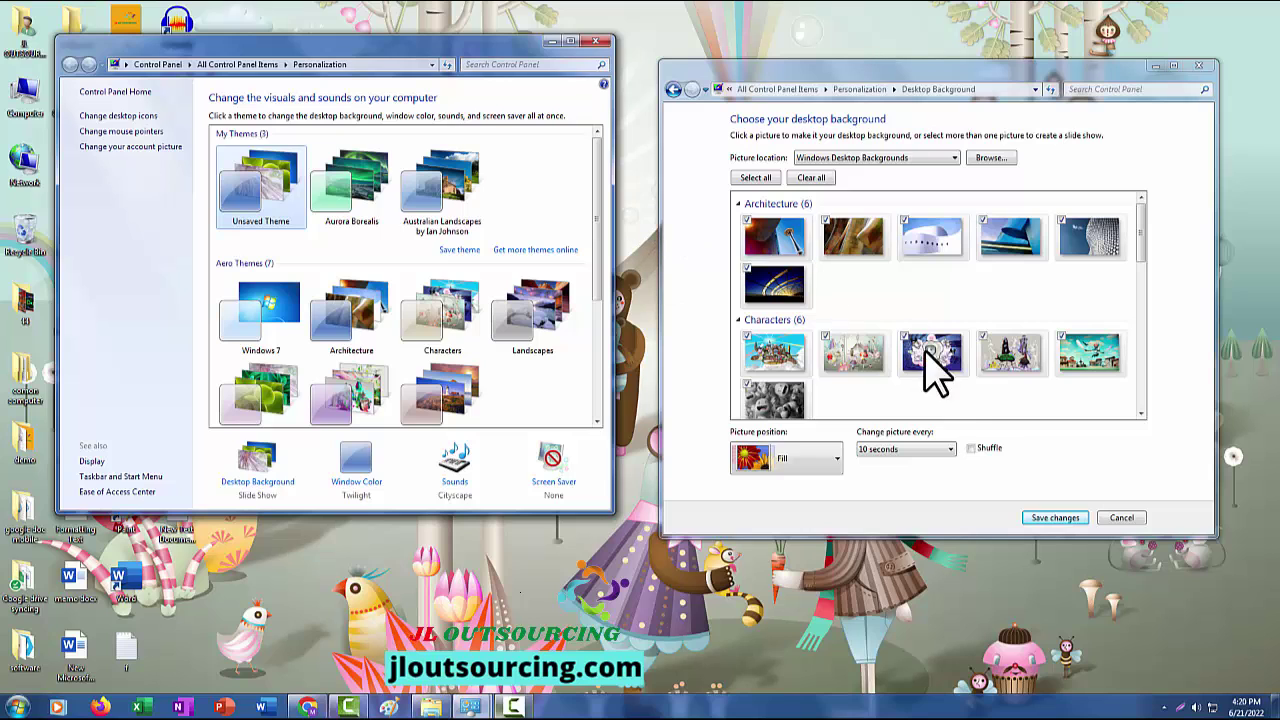
- Go back from the Desktop Background page to the theme list and apply the Landscapes Aero theme
click(673, 89)
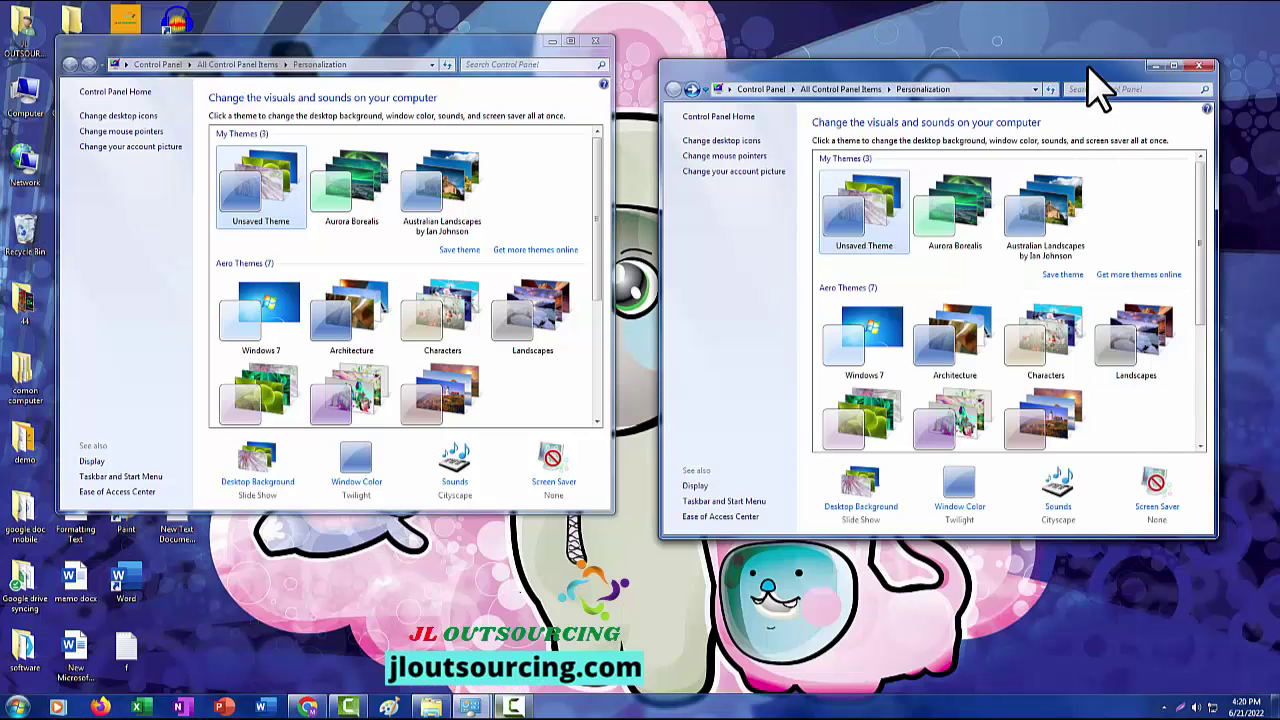
drag(1089, 77, 1049, 37)
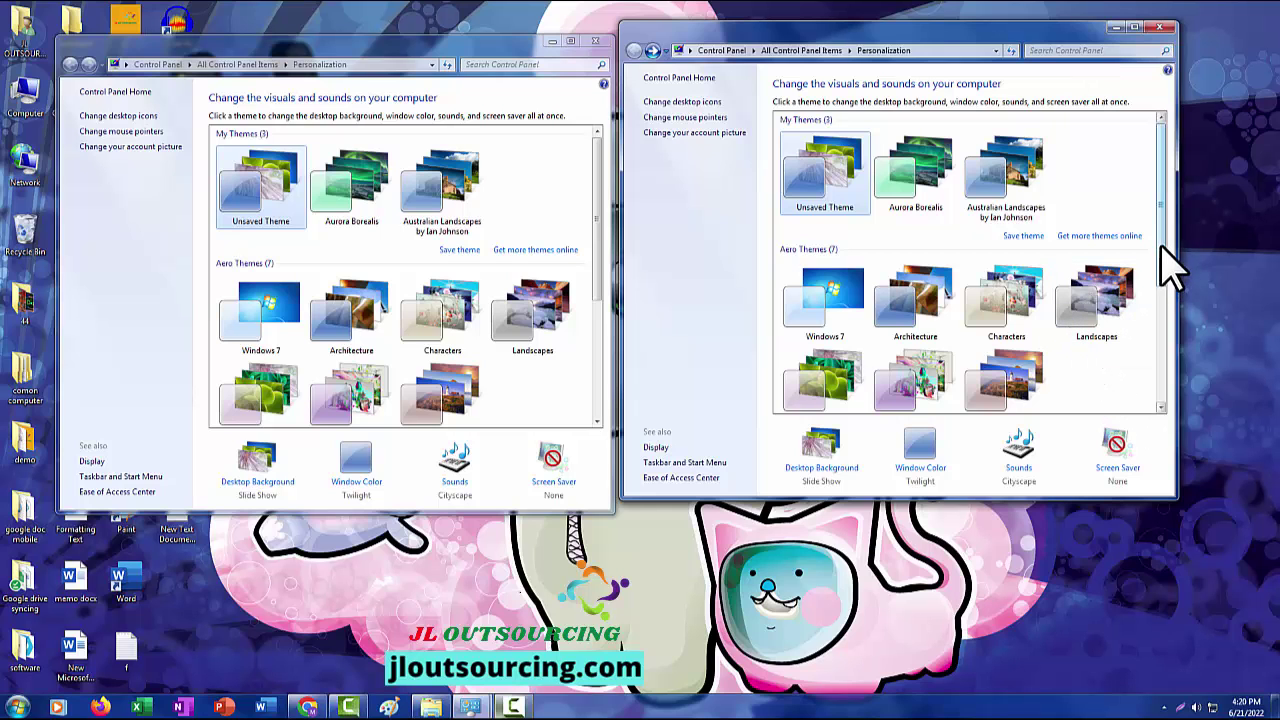
drag(1161, 257, 1161, 286)
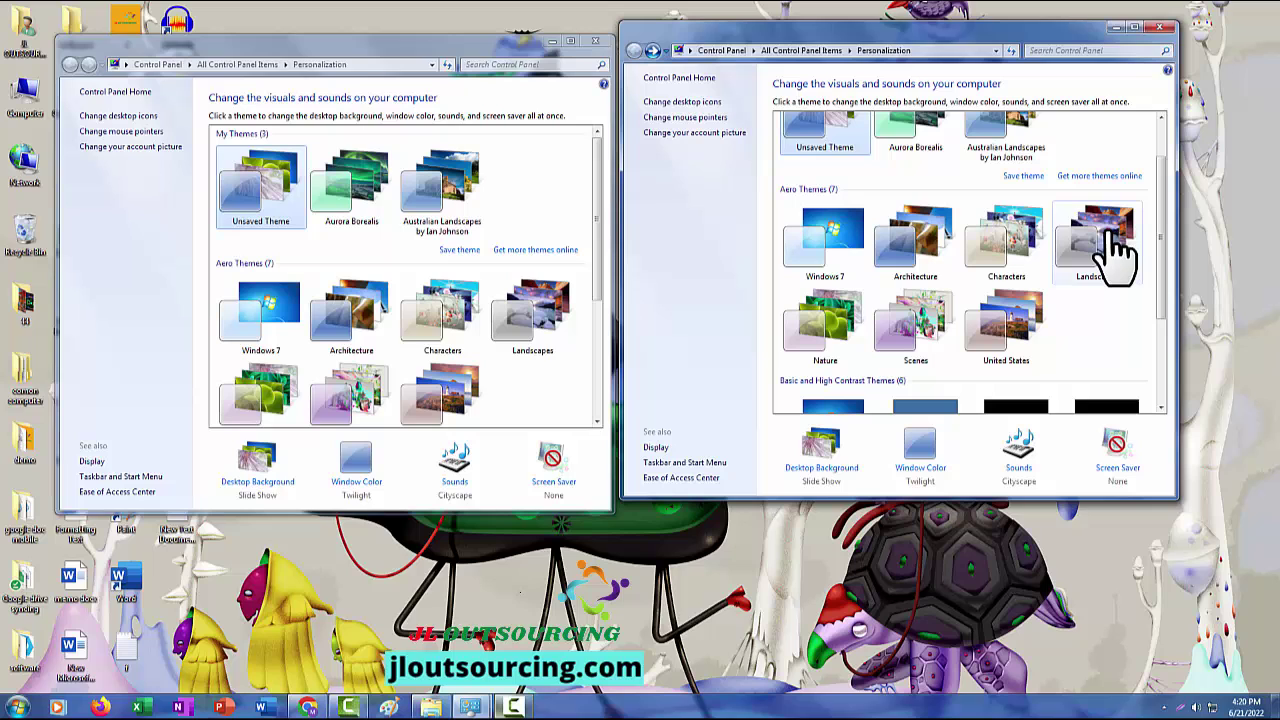
click(1118, 250)
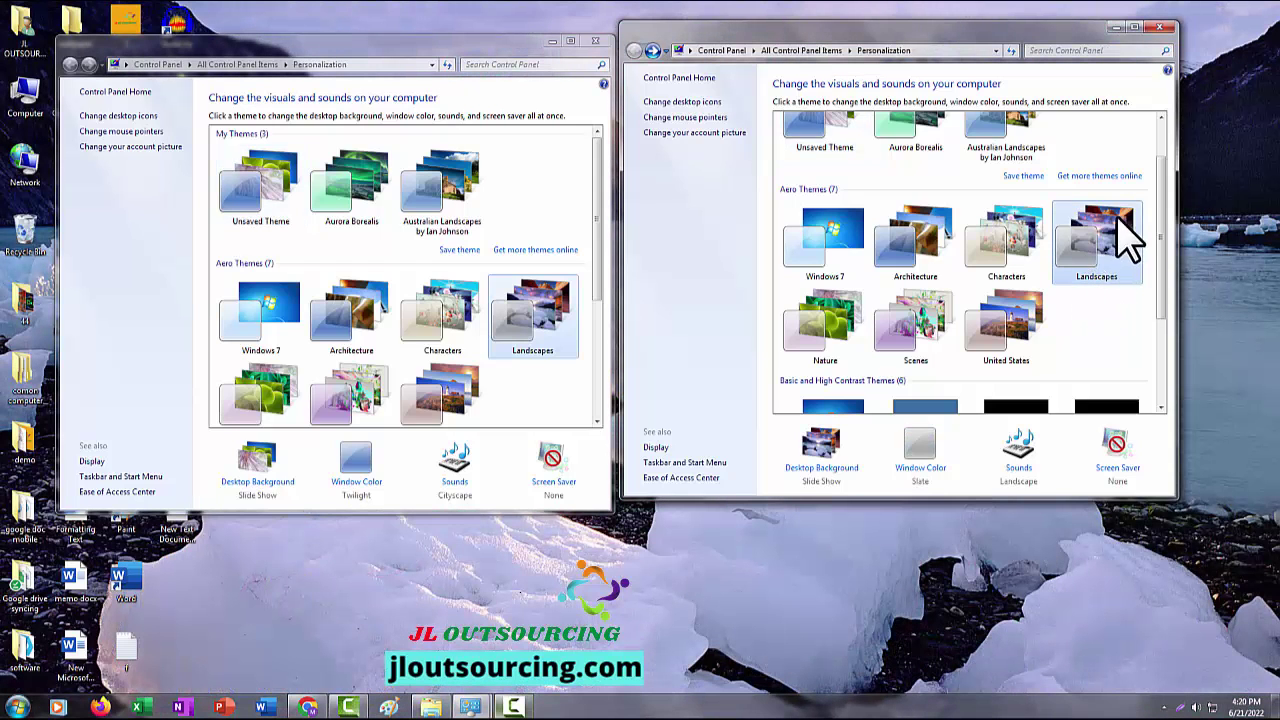
- Open the Desktop Background page for the Landscapes theme and clear all selected pictures
click(816, 470)
mouse_move(1097, 217)
mouse_down()
mouse_move(1100, 250)
mouse_move(1103, 229)
mouse_up()
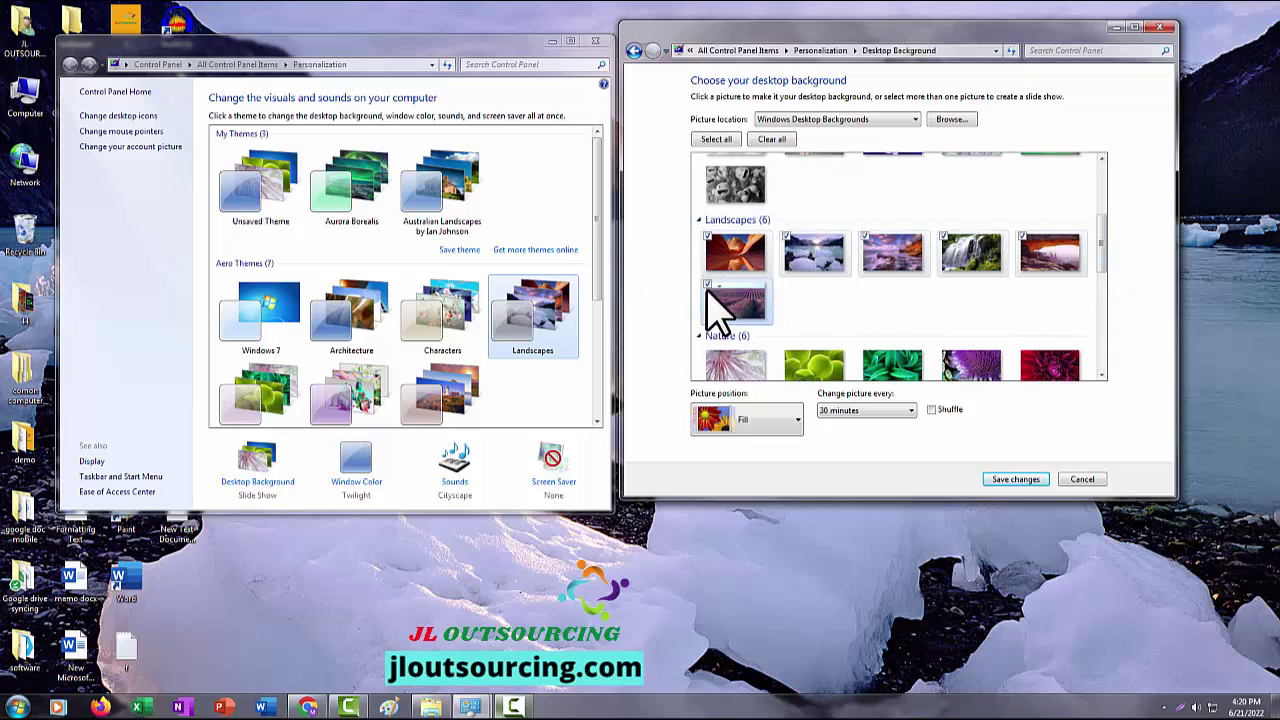
click(821, 413)
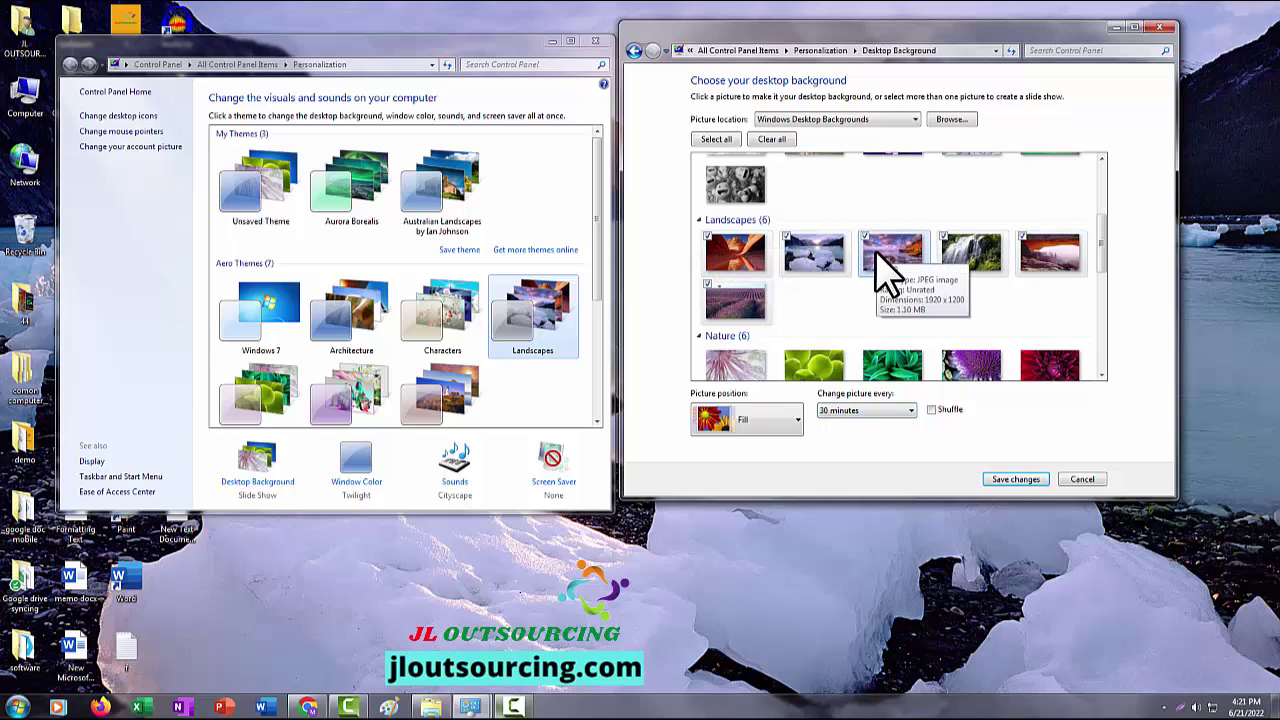
click(773, 140)
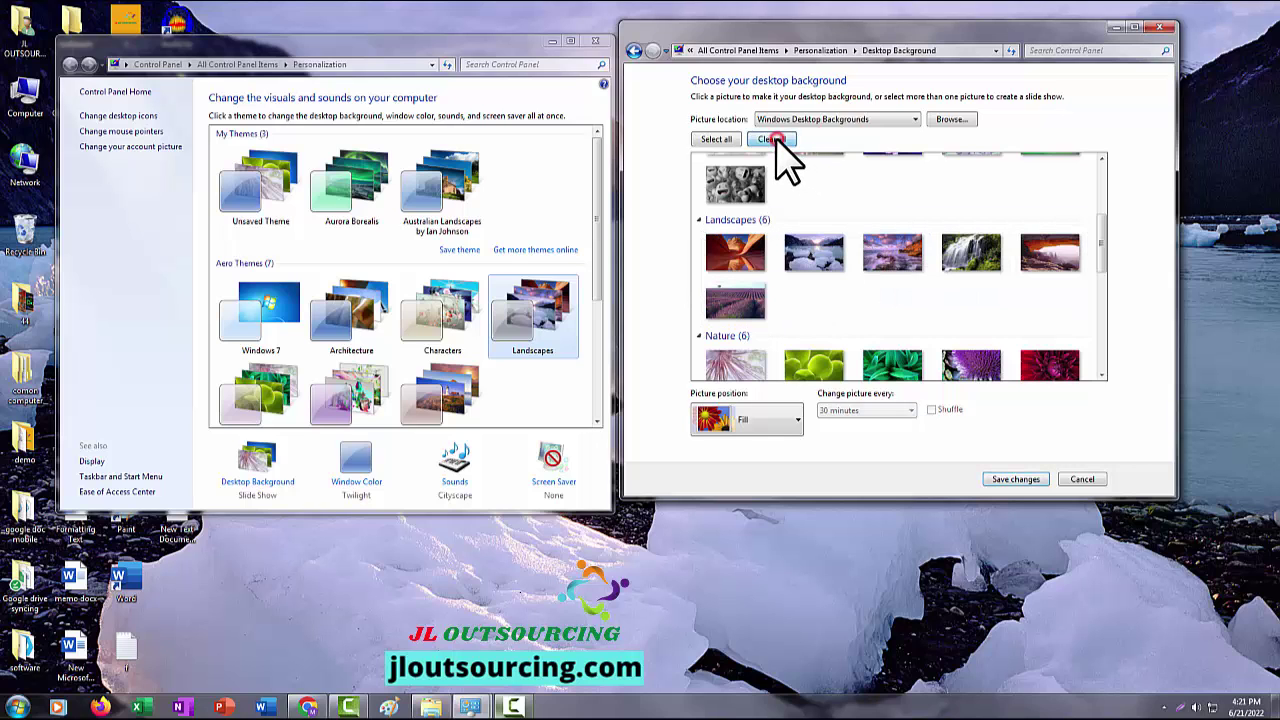
- Select the purple sunset seascape in the Landscapes group as the background and bring the other Personalization window forward
click(875, 262)
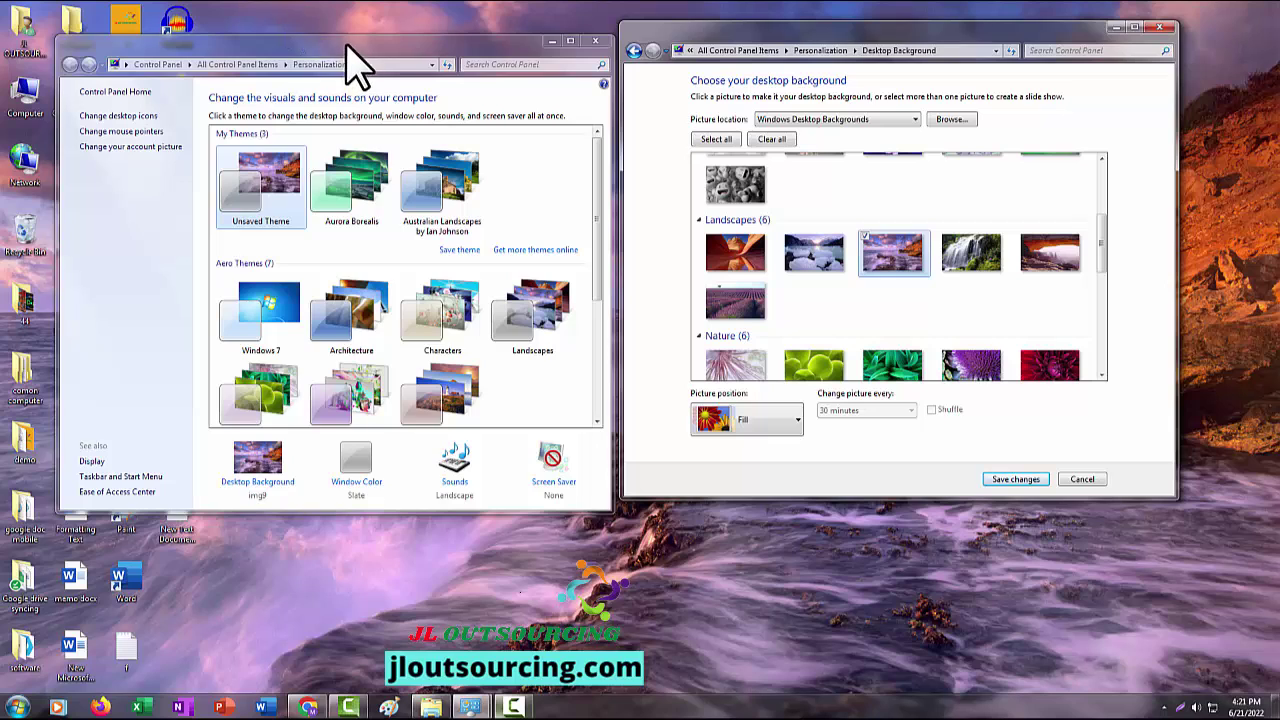
drag(344, 44, 405, 293)
drag(320, 357, 375, 82)
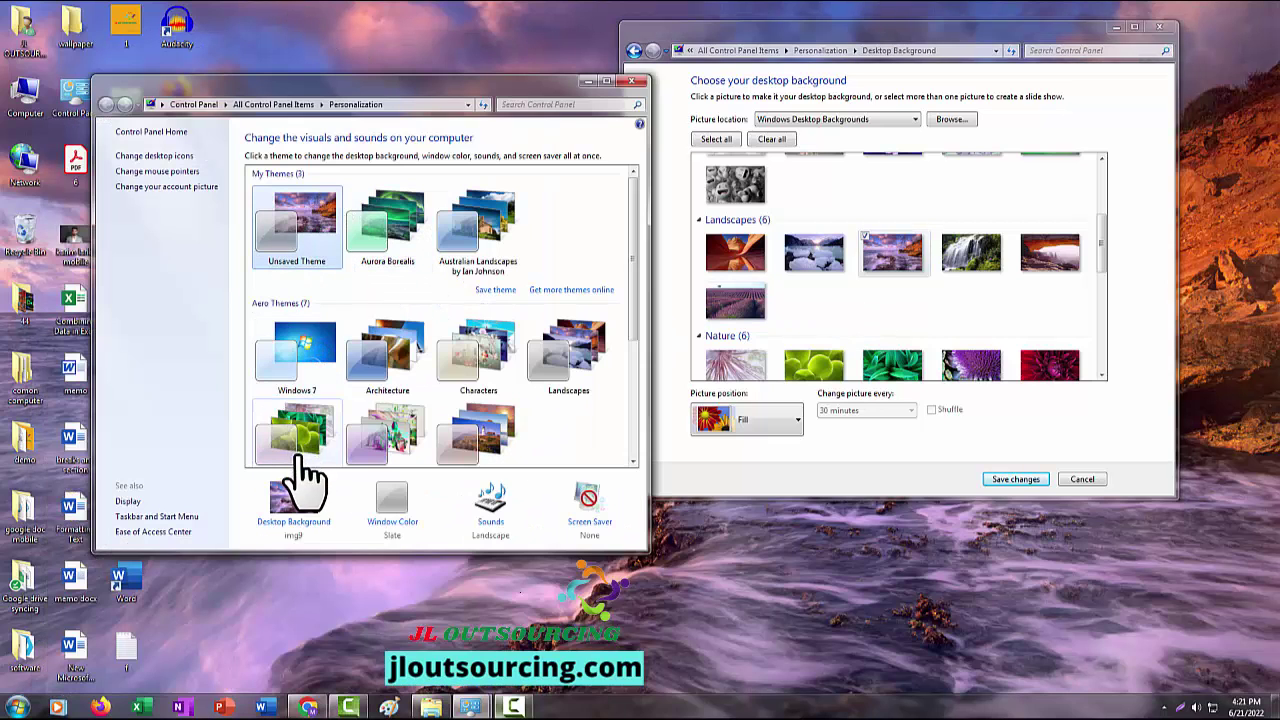
- Look through the installed themes, then open the online Desktop Themes page and show its Windows 7 theme categories
mouse_move(633, 220)
mouse_down()
mouse_move(628, 340)
mouse_move(657, 177)
mouse_move(650, 205)
mouse_up()
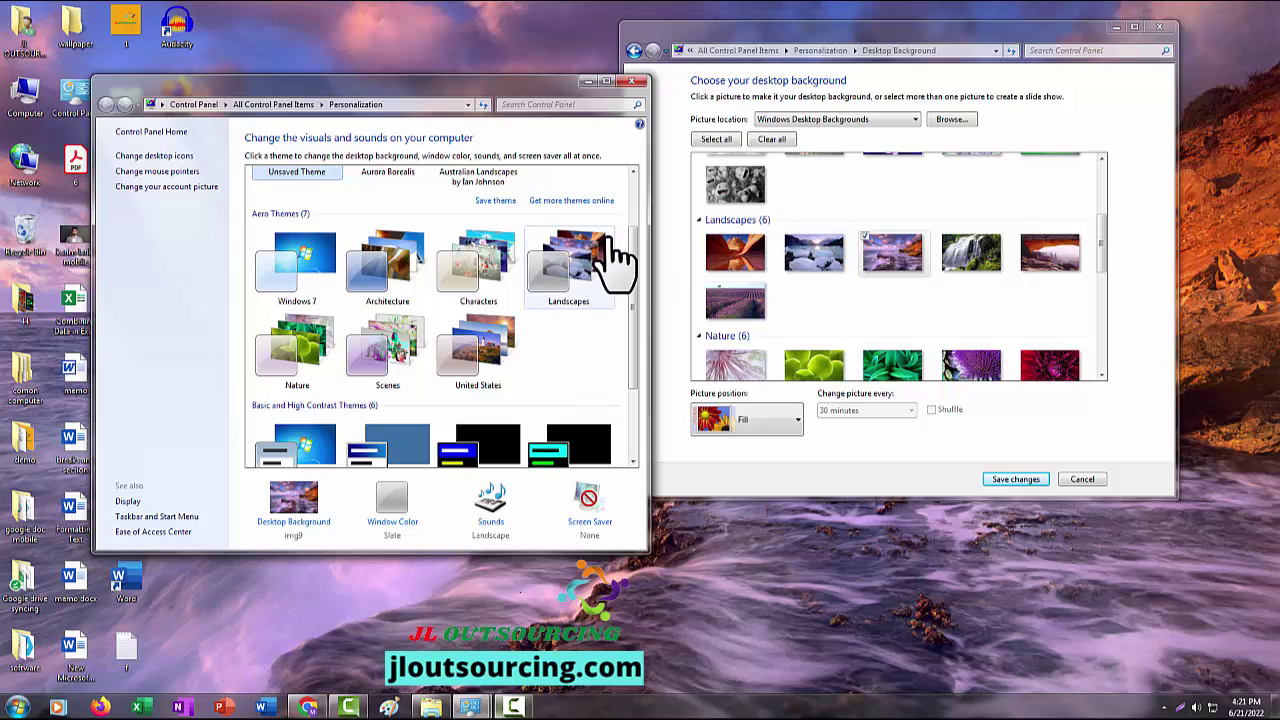
drag(633, 235, 640, 185)
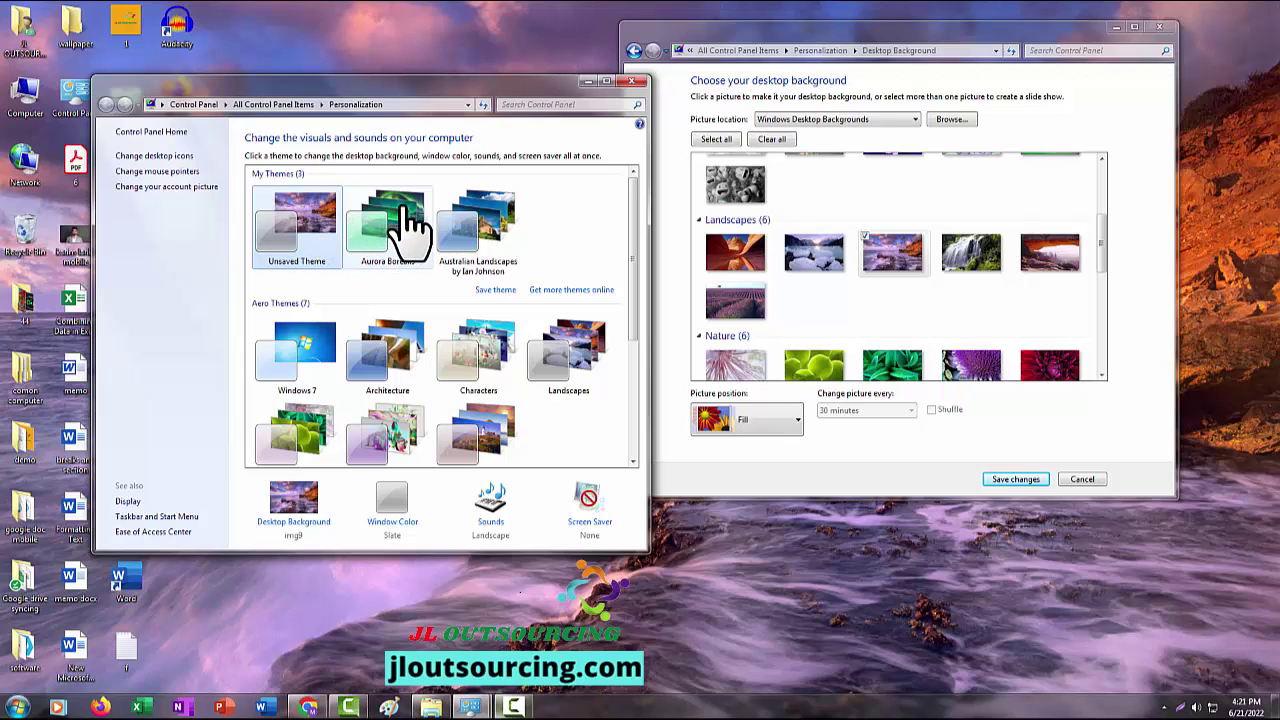
click(561, 291)
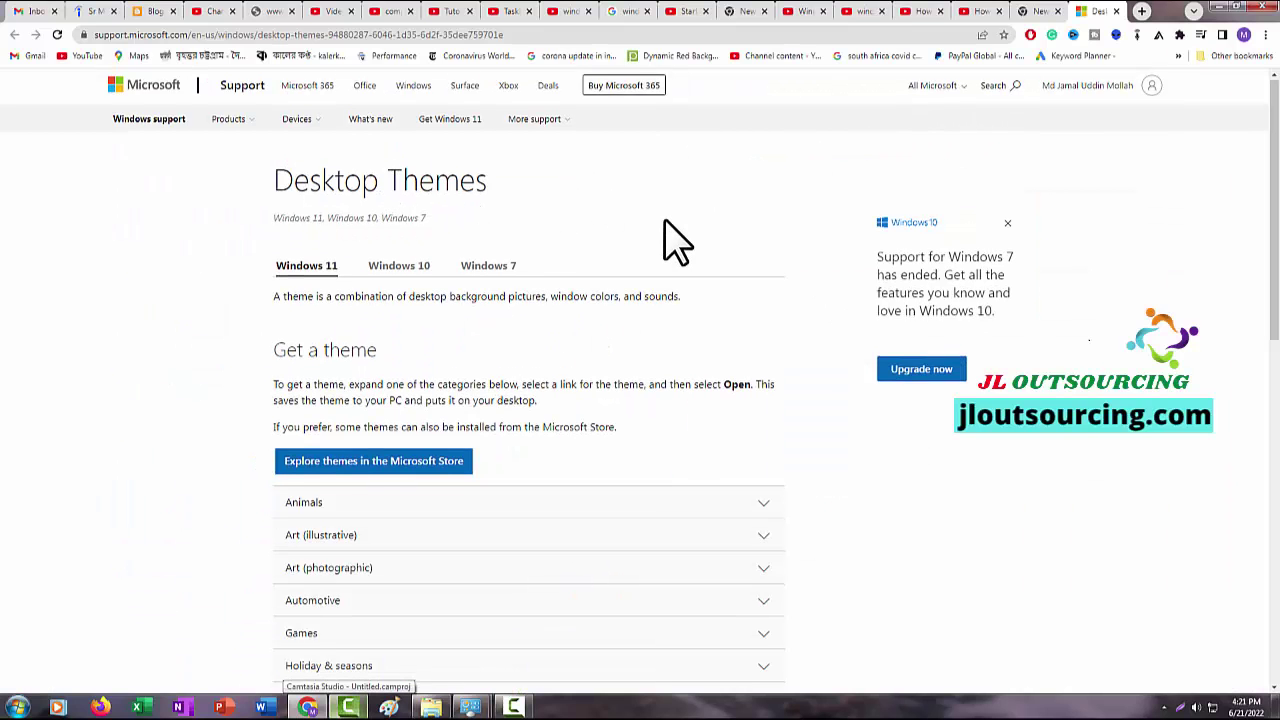
scroll(408, 206, down, 1)
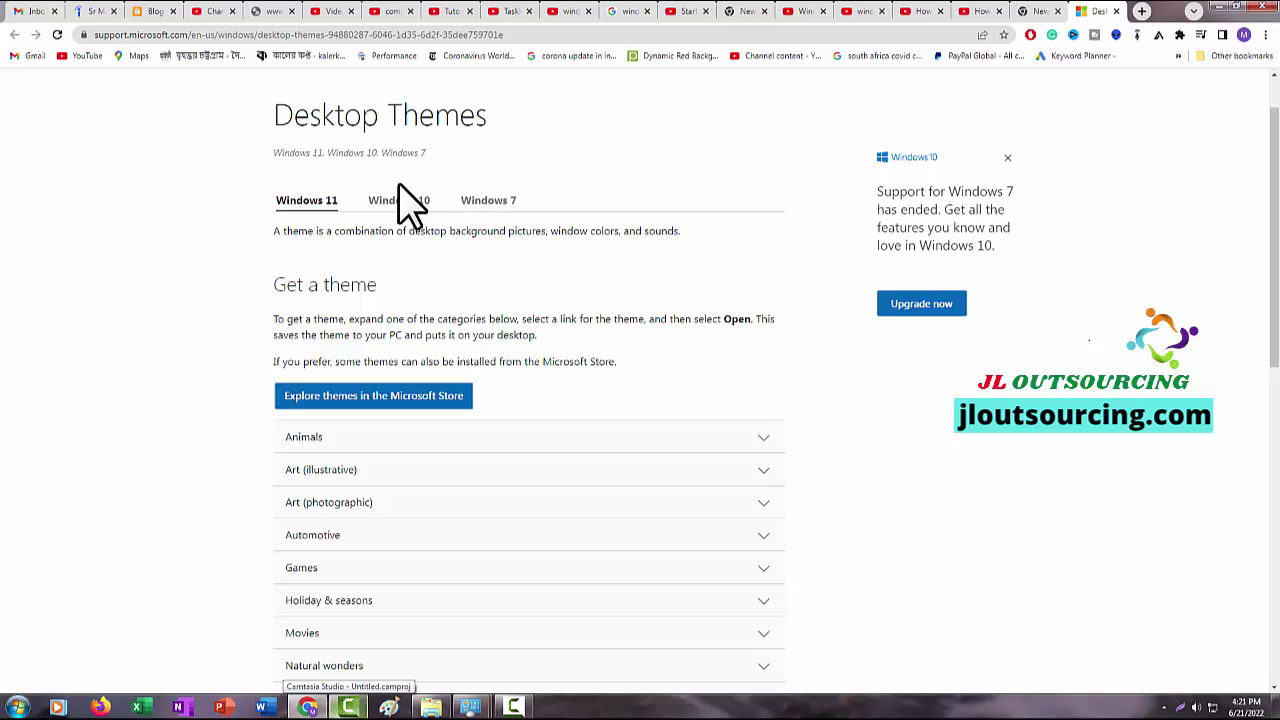
click(485, 200)
scroll(1171, 460, down, 3)
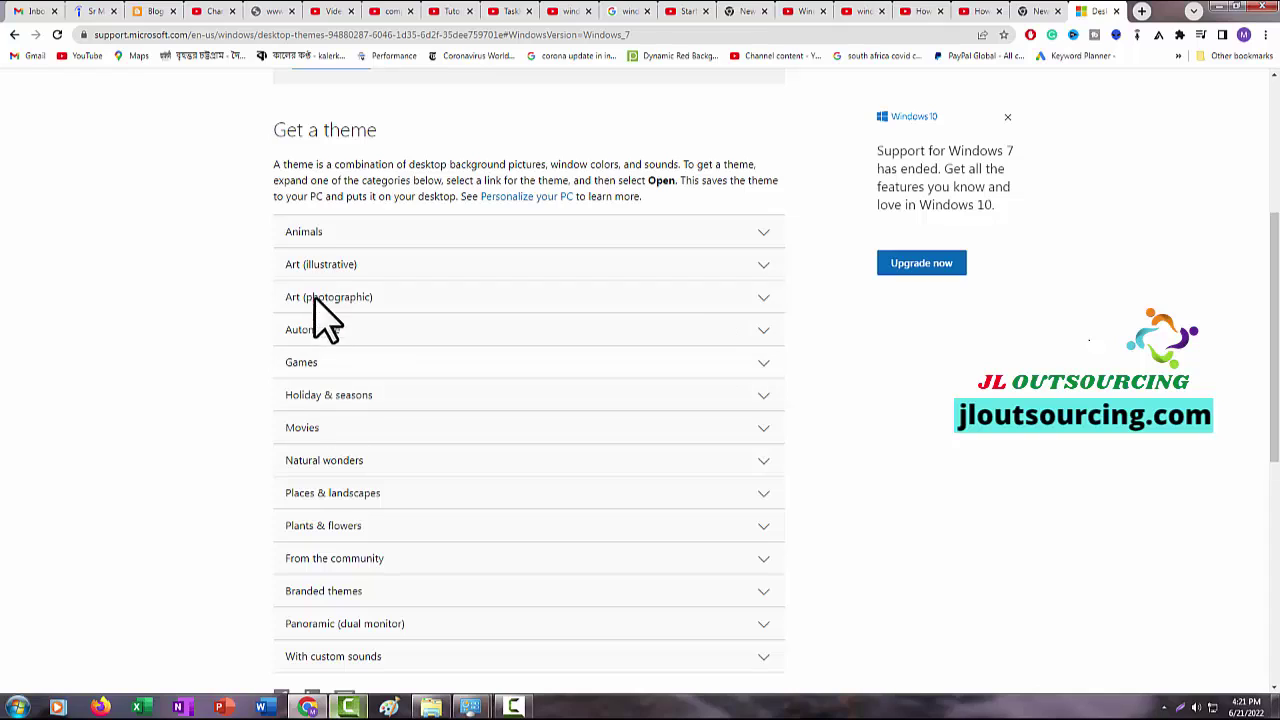
scroll(340, 390, down, 1)
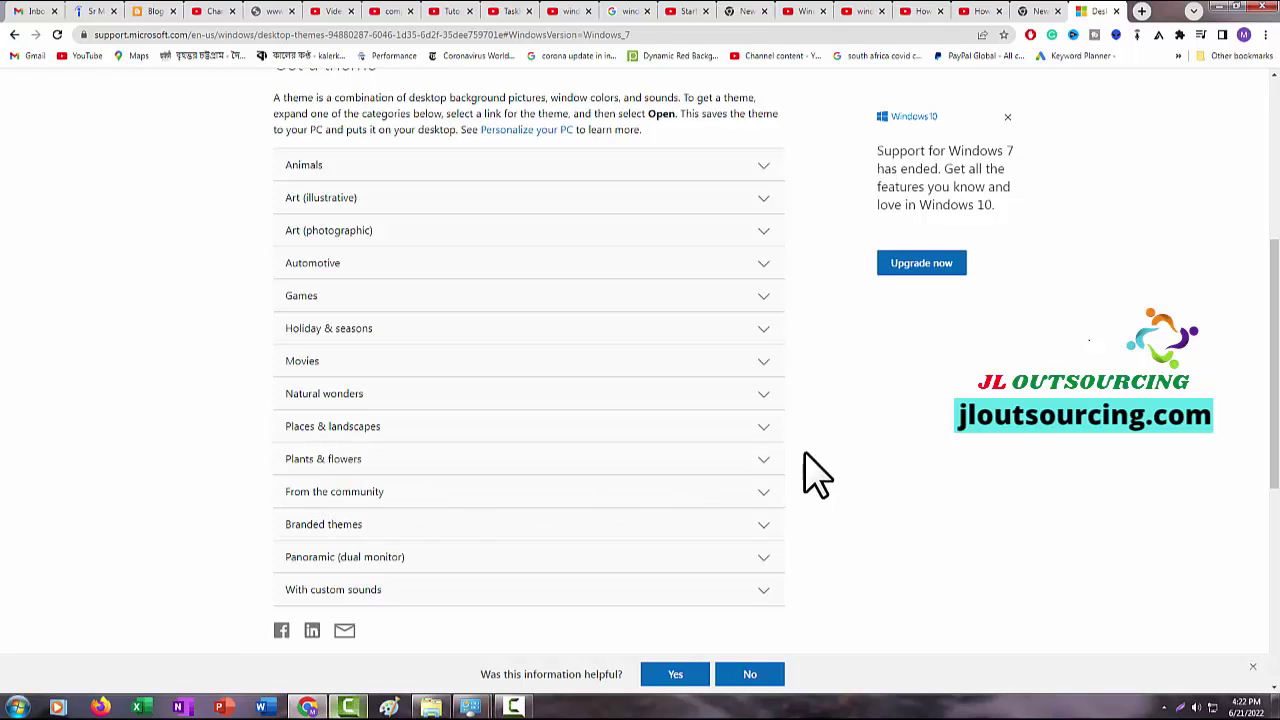
- Expand the Plants & flowers category and download the Austin Botanical Garden theme
click(760, 461)
scroll(300, 366, down, 3)
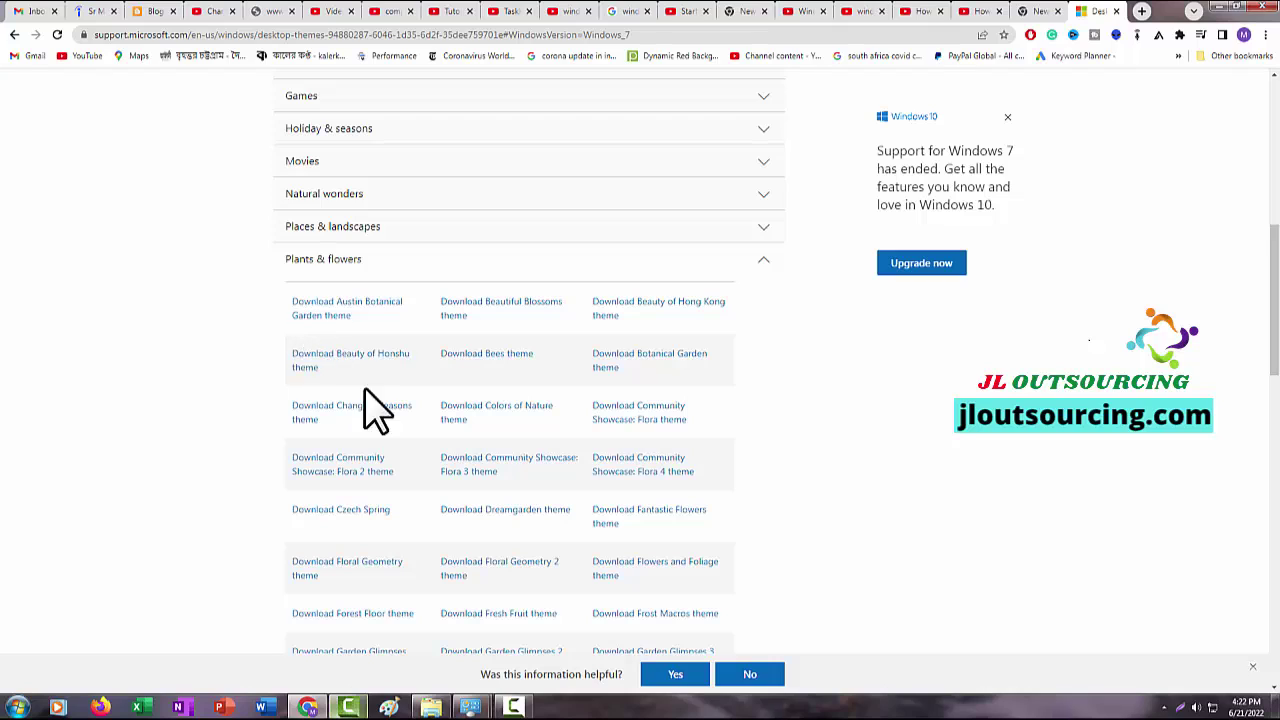
click(332, 306)
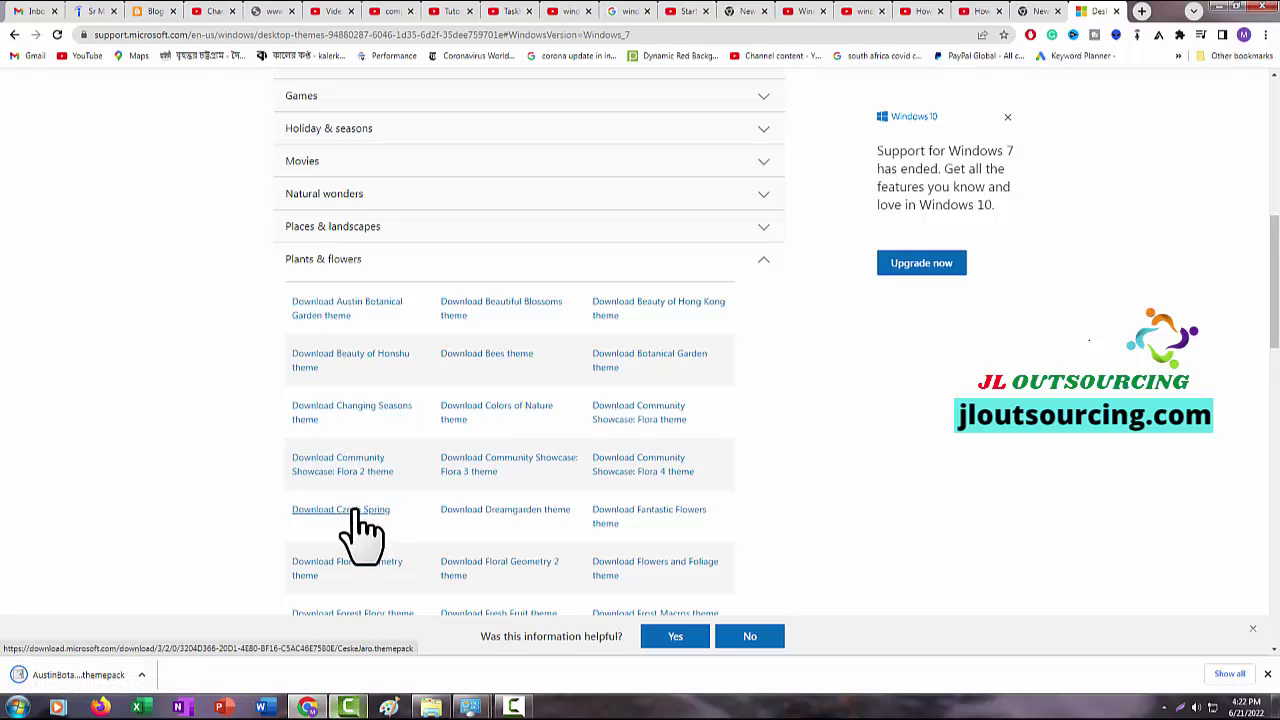
- Examine the list of Plants & flowers themes and the other theme categories on the page
scroll(355, 520, down, 2)
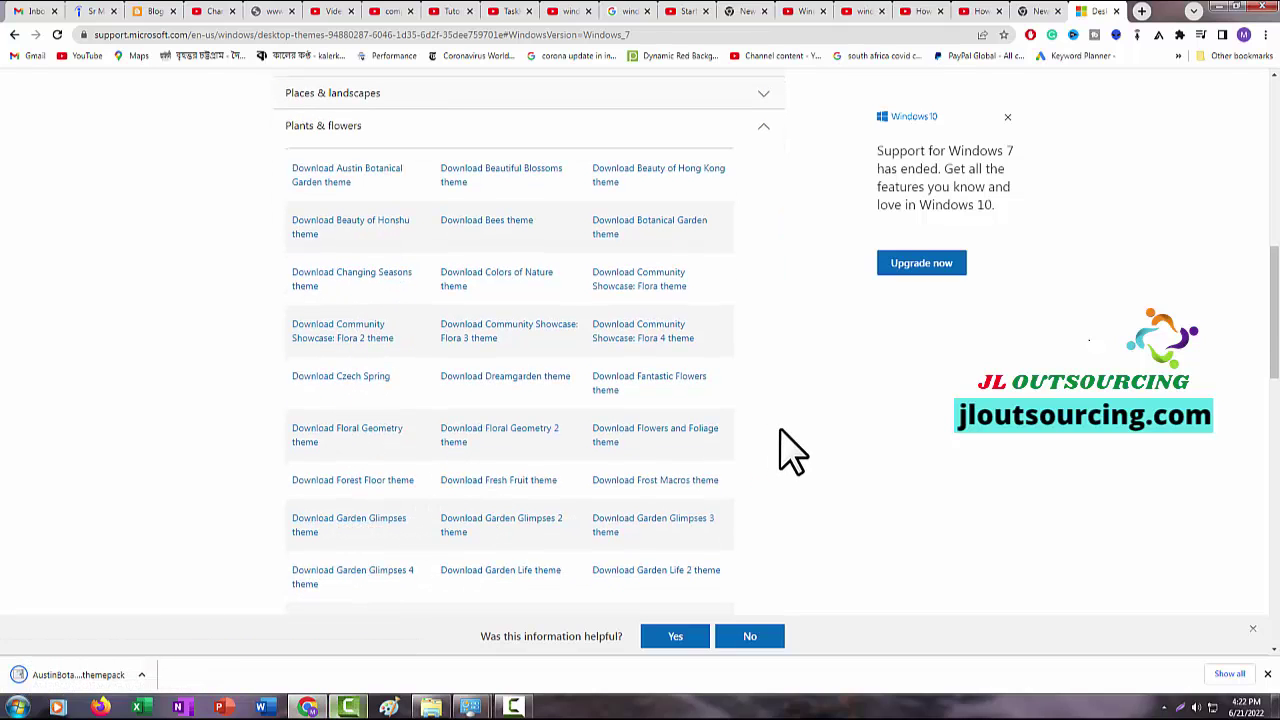
scroll(780, 420, up, 4)
scroll(400, 243, down, 2)
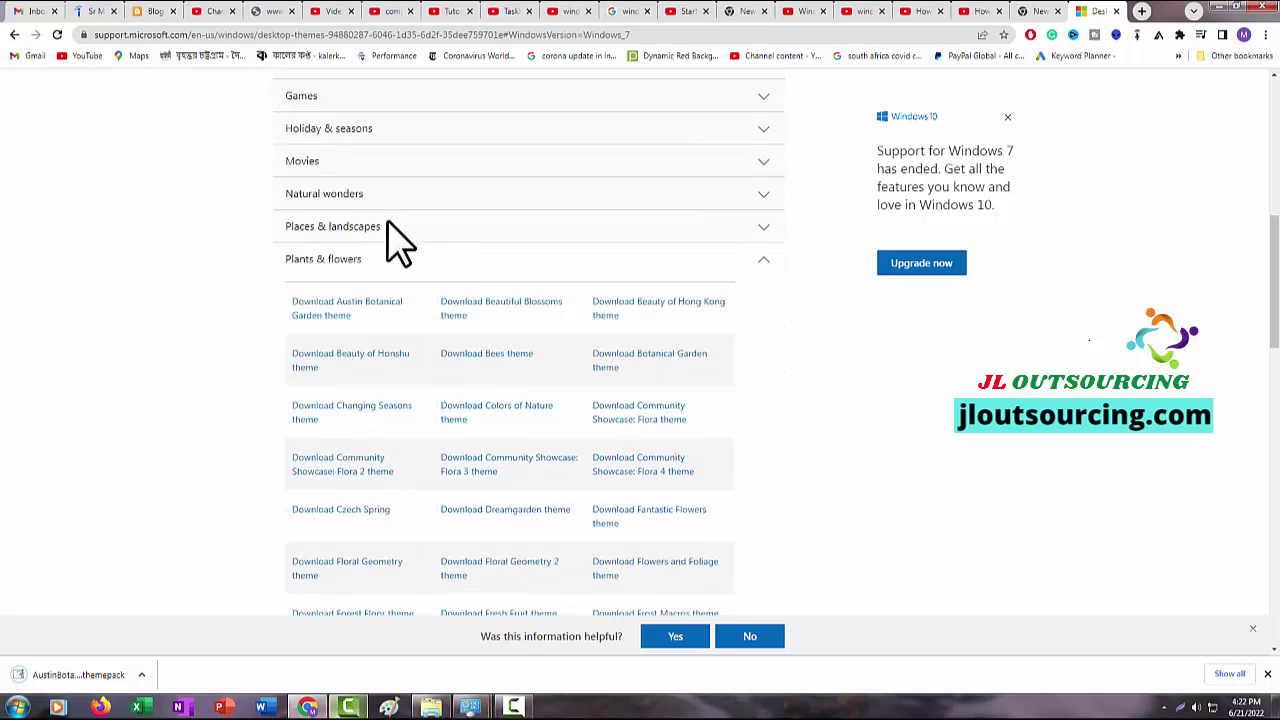
click(764, 262)
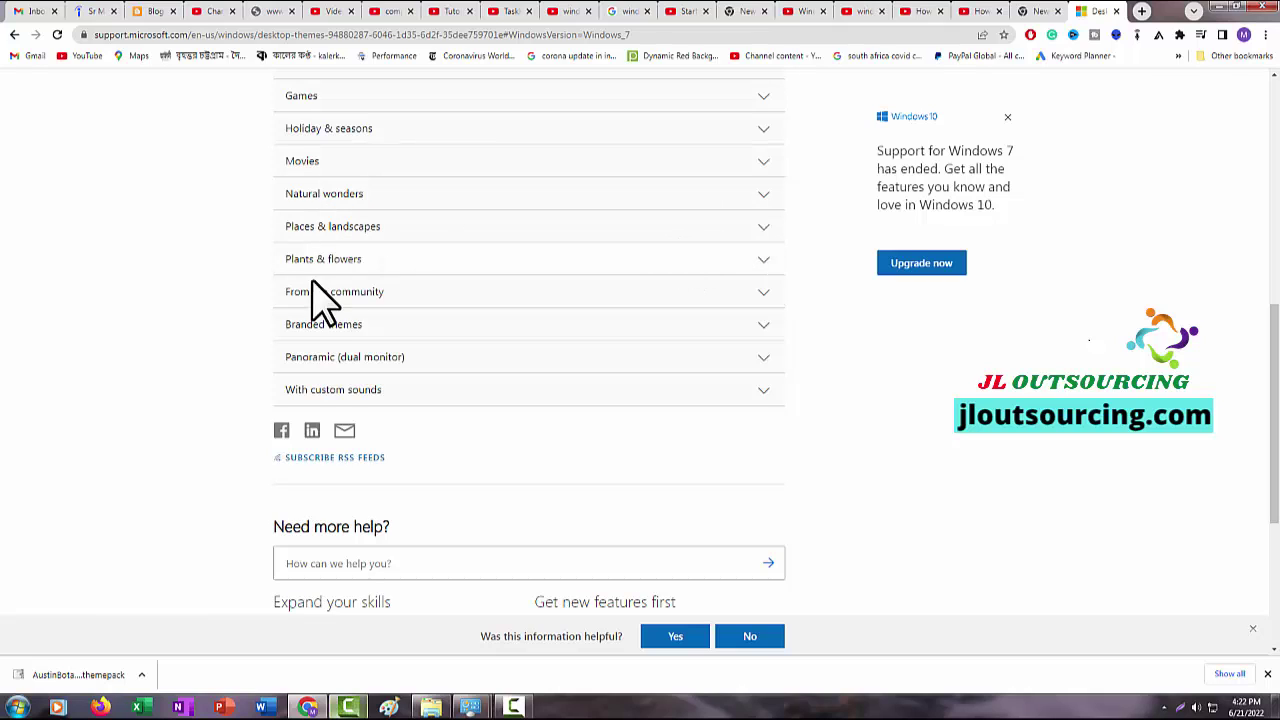
click(760, 262)
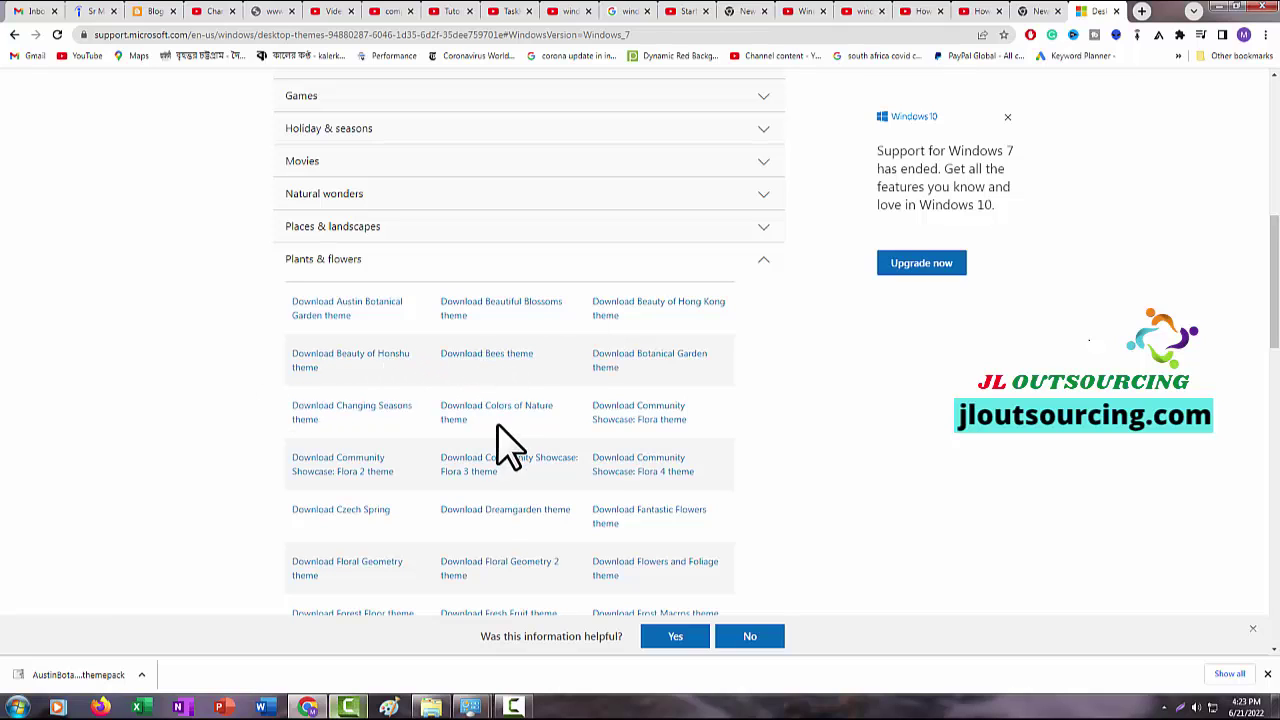
scroll(820, 450, down, 5)
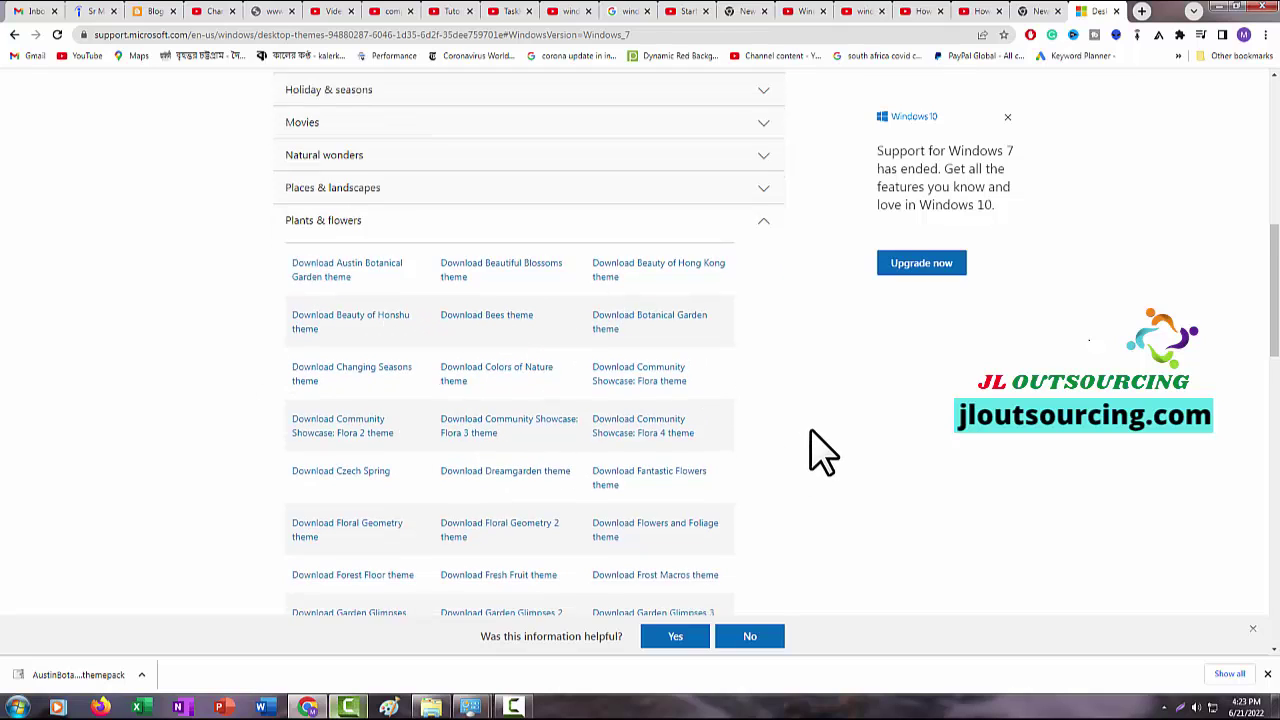
scroll(340, 525, down, 5)
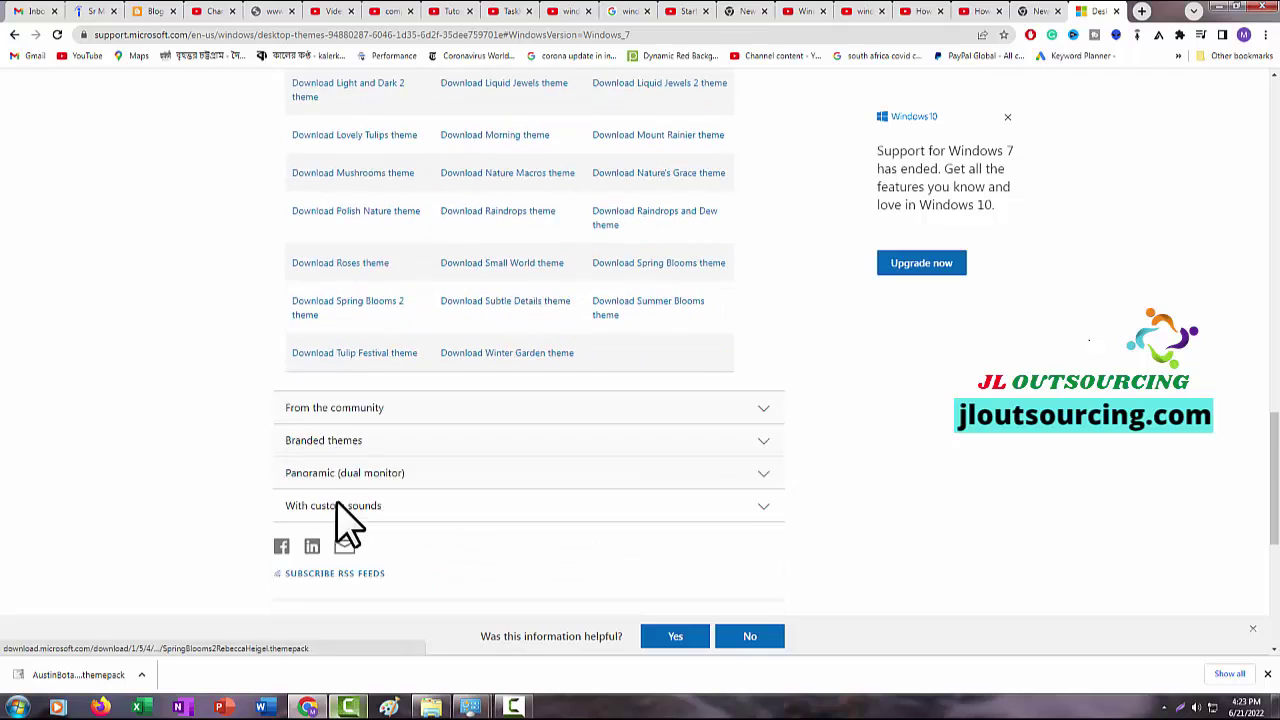
scroll(423, 323, up, 2)
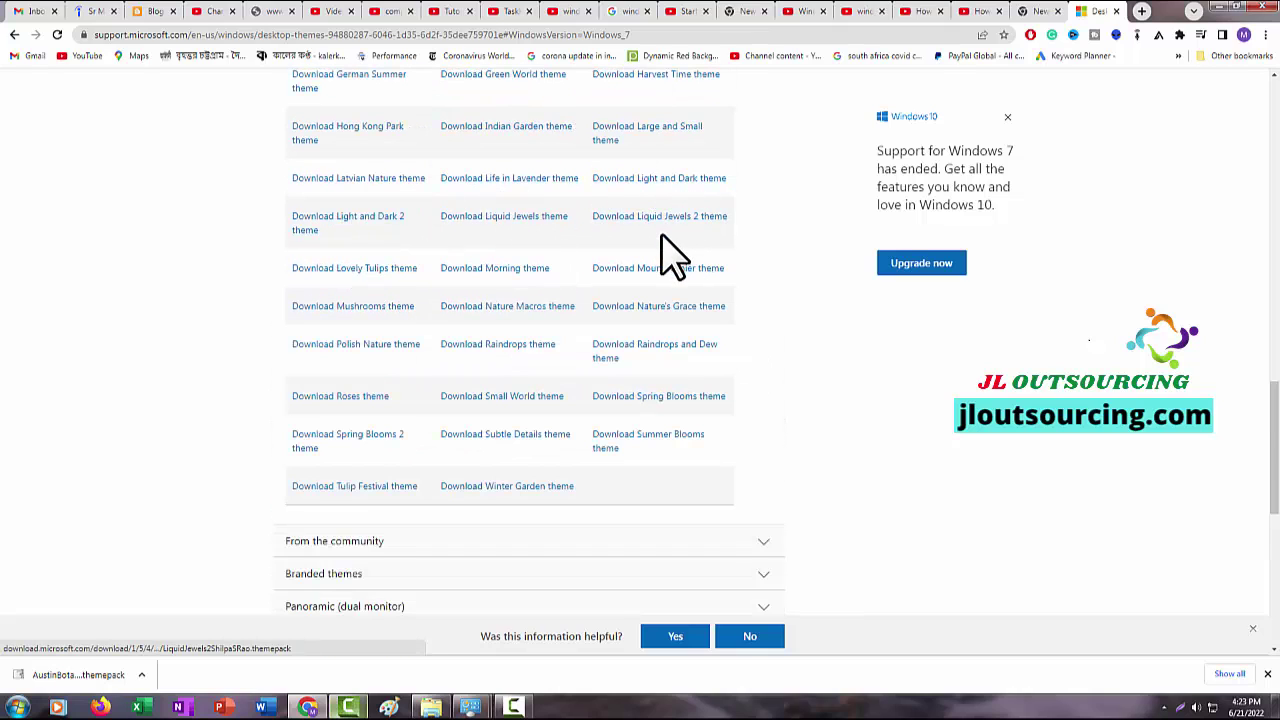
- Install the Austin Botanical Garden theme pack from its download folder, reposition the Personalization window and close the Downloads folder
click(141, 675)
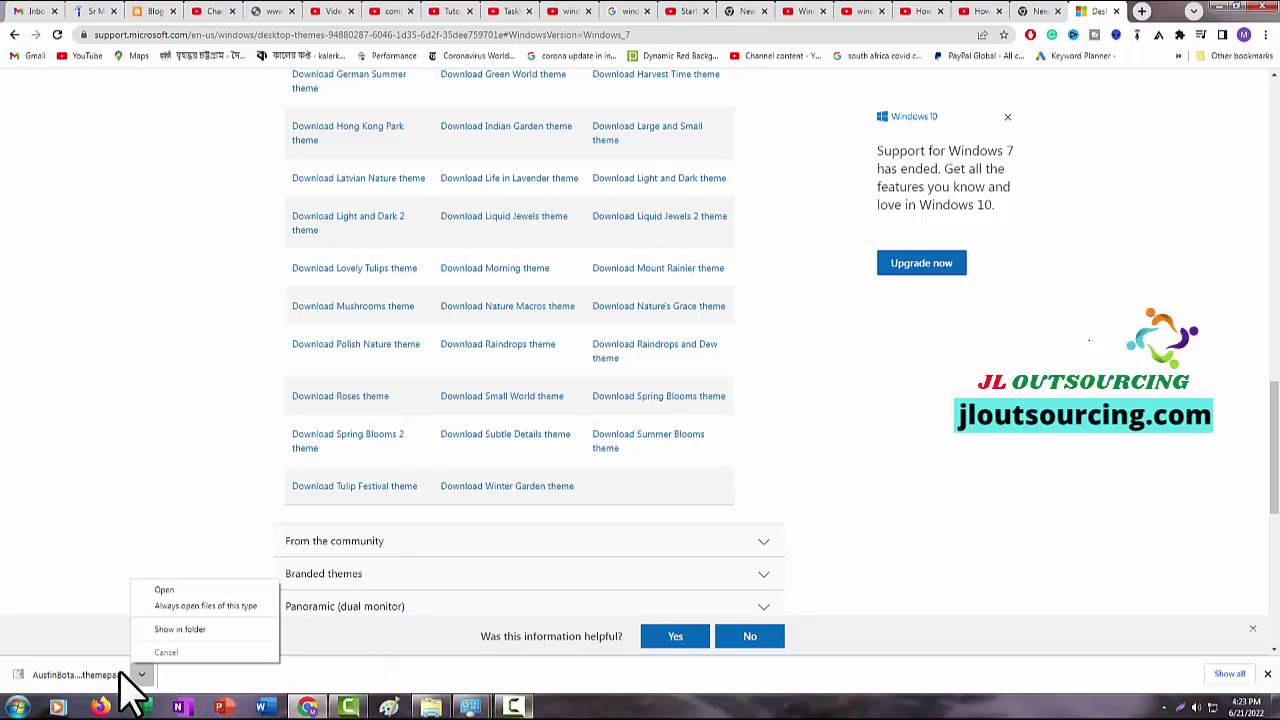
click(197, 631)
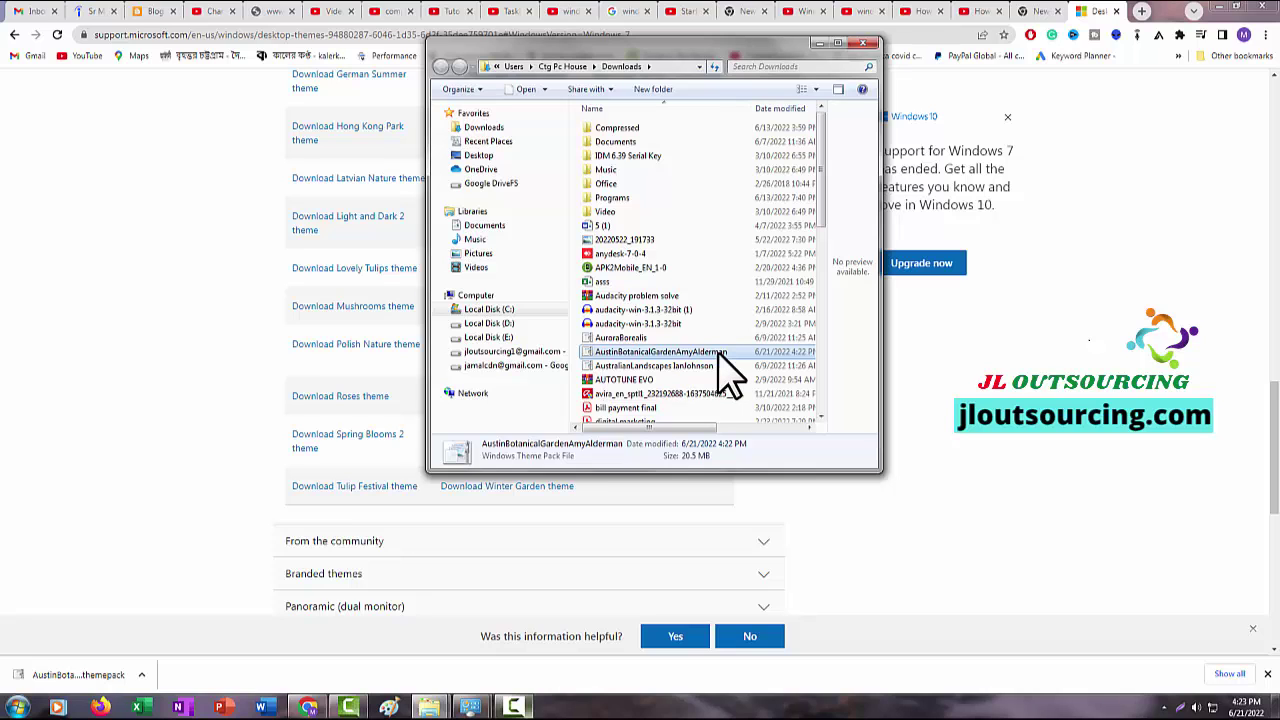
double_click(718, 353)
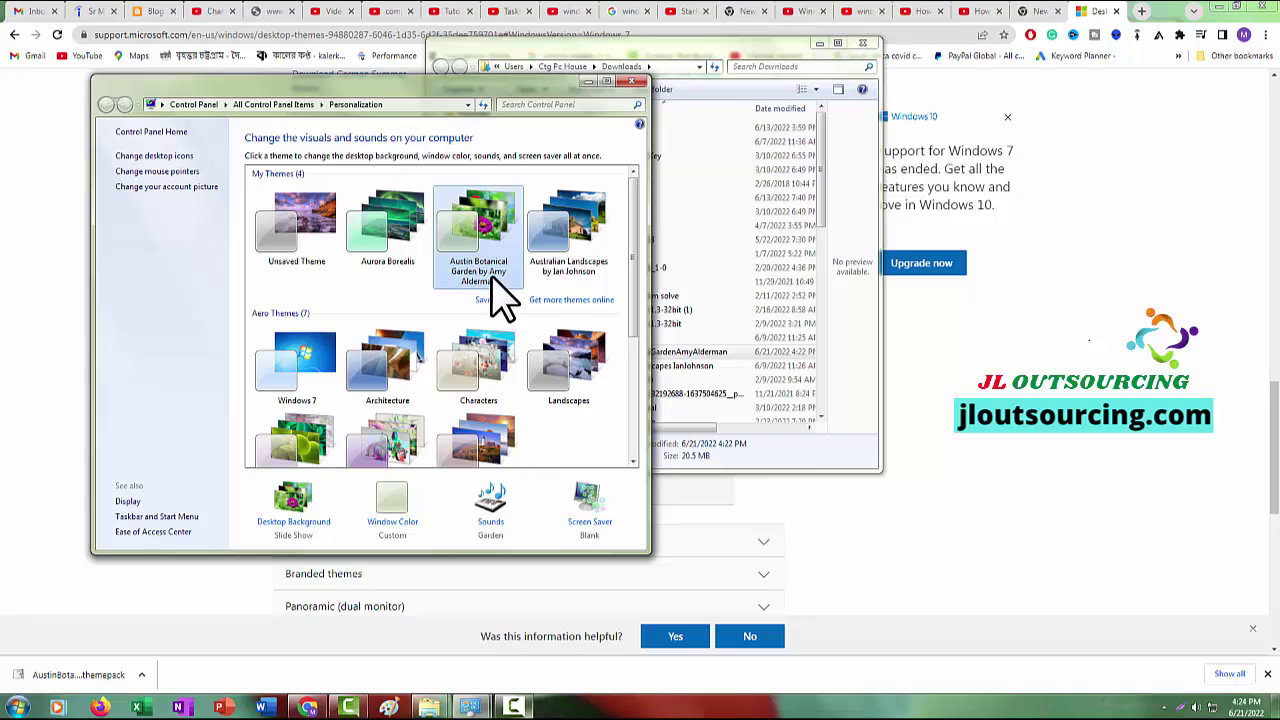
drag(509, 94, 414, 76)
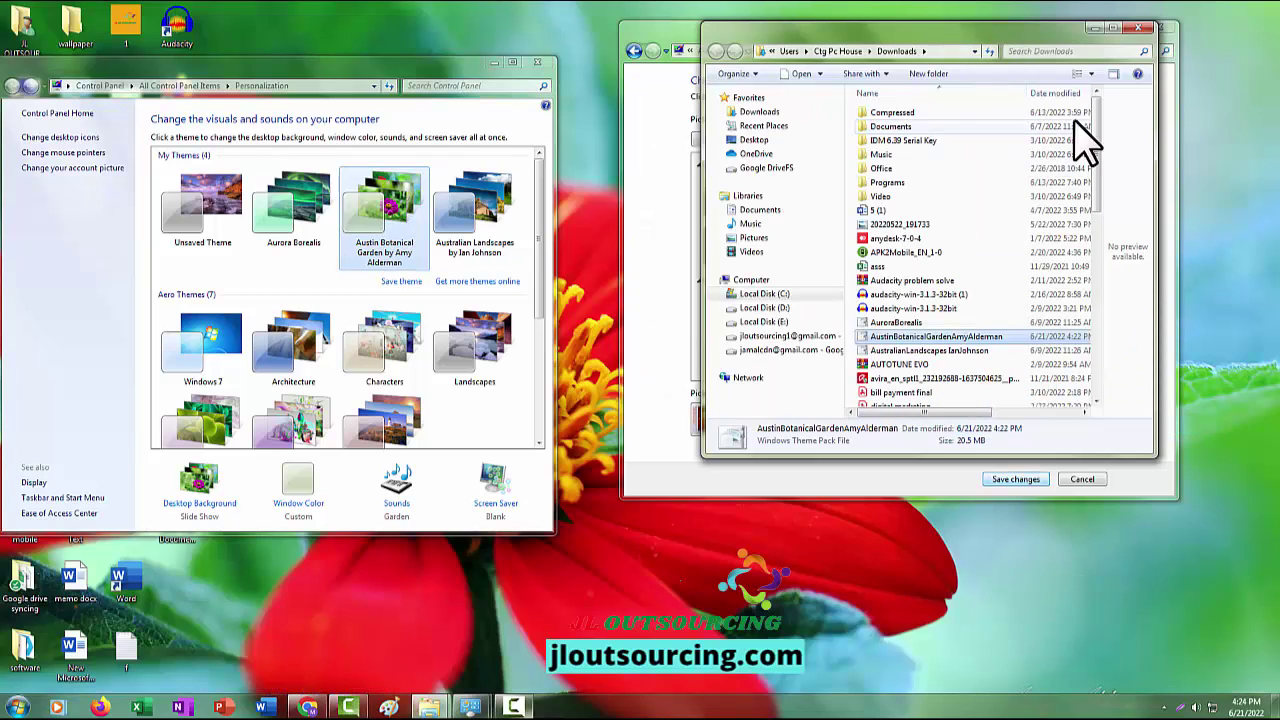
click(1147, 30)
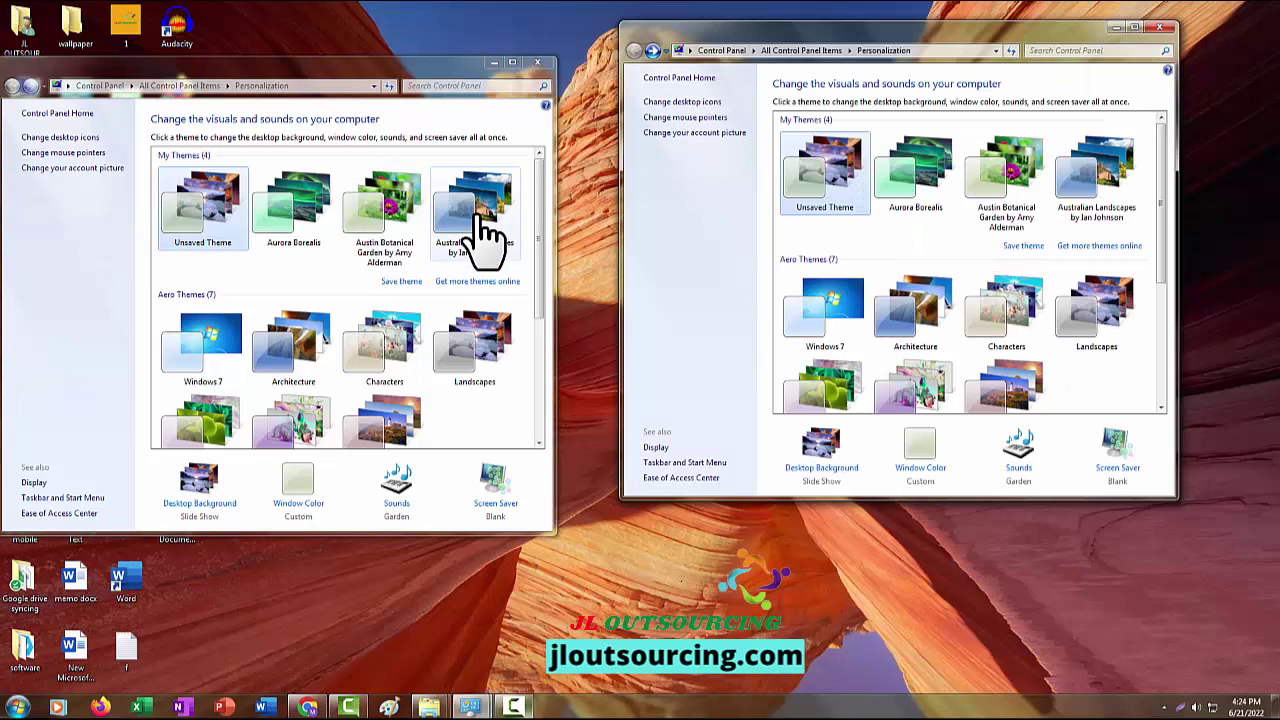
- Apply the Austin Botanical Garden theme, open its Desktop Background page and view the picture position options
click(1000, 180)
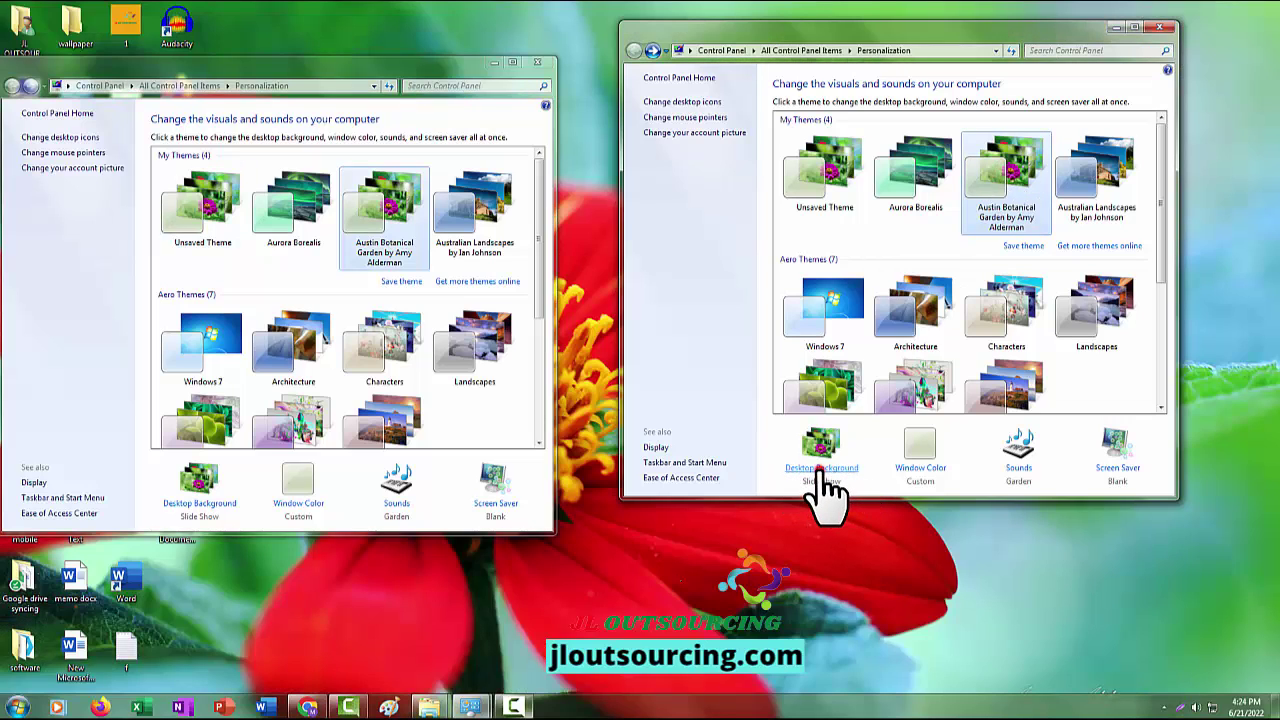
click(822, 468)
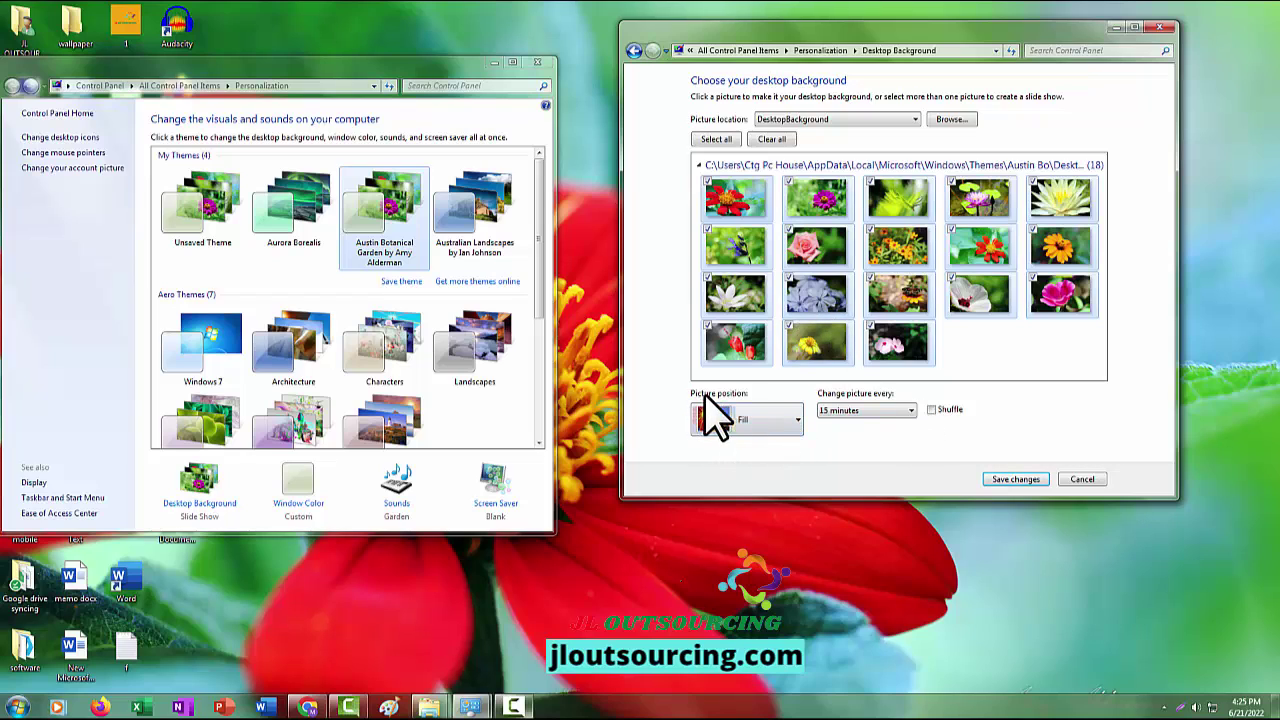
click(752, 421)
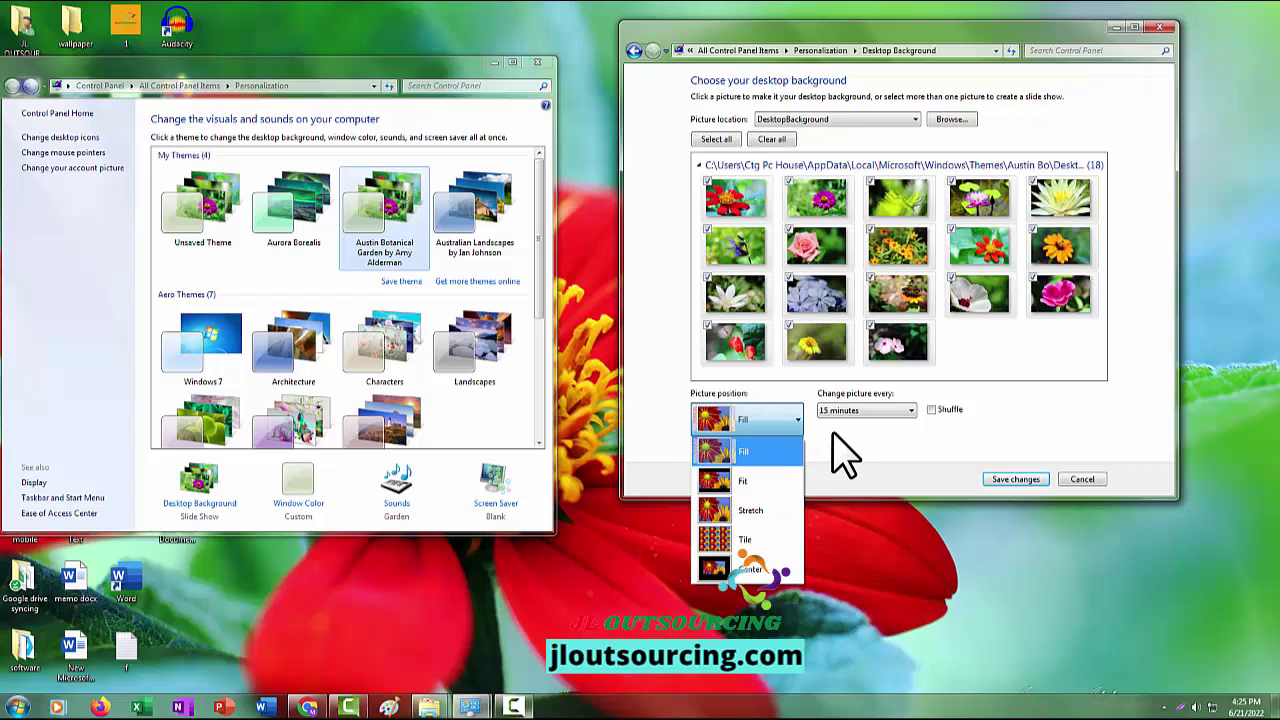
click(840, 456)
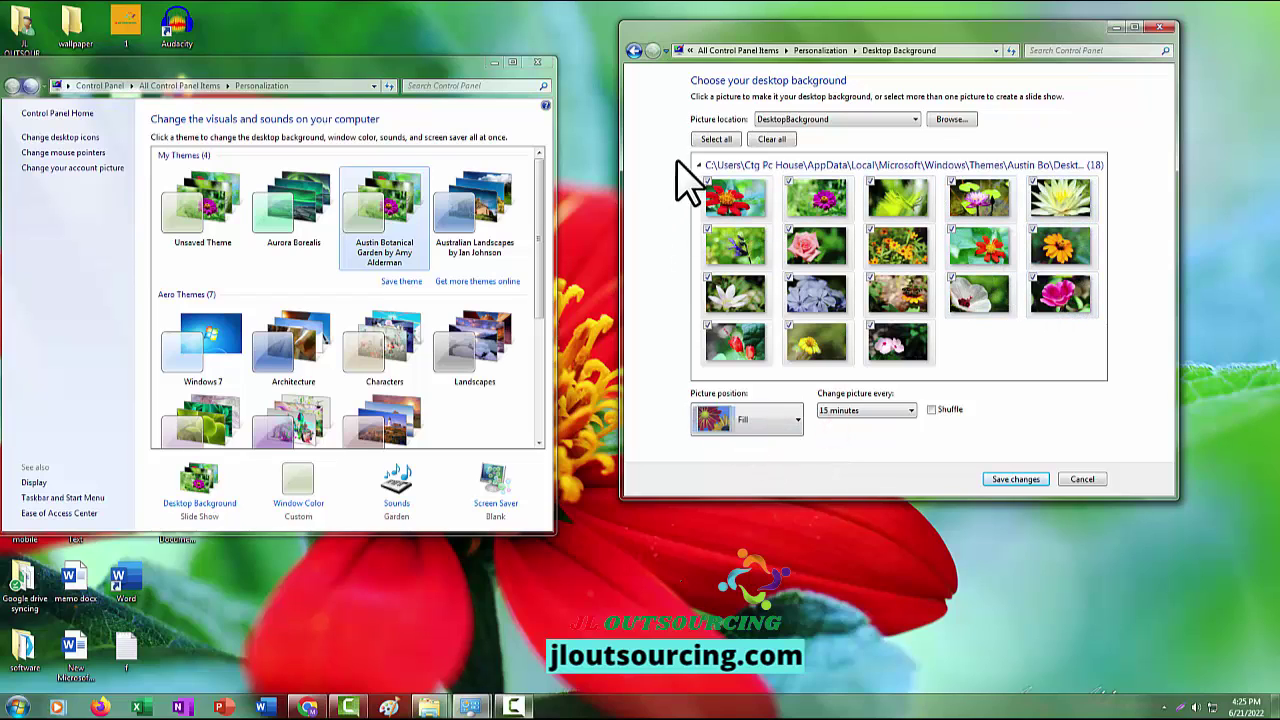
- Clear all selected pictures, choose only the first red flower picture as the background and save the changes
click(775, 140)
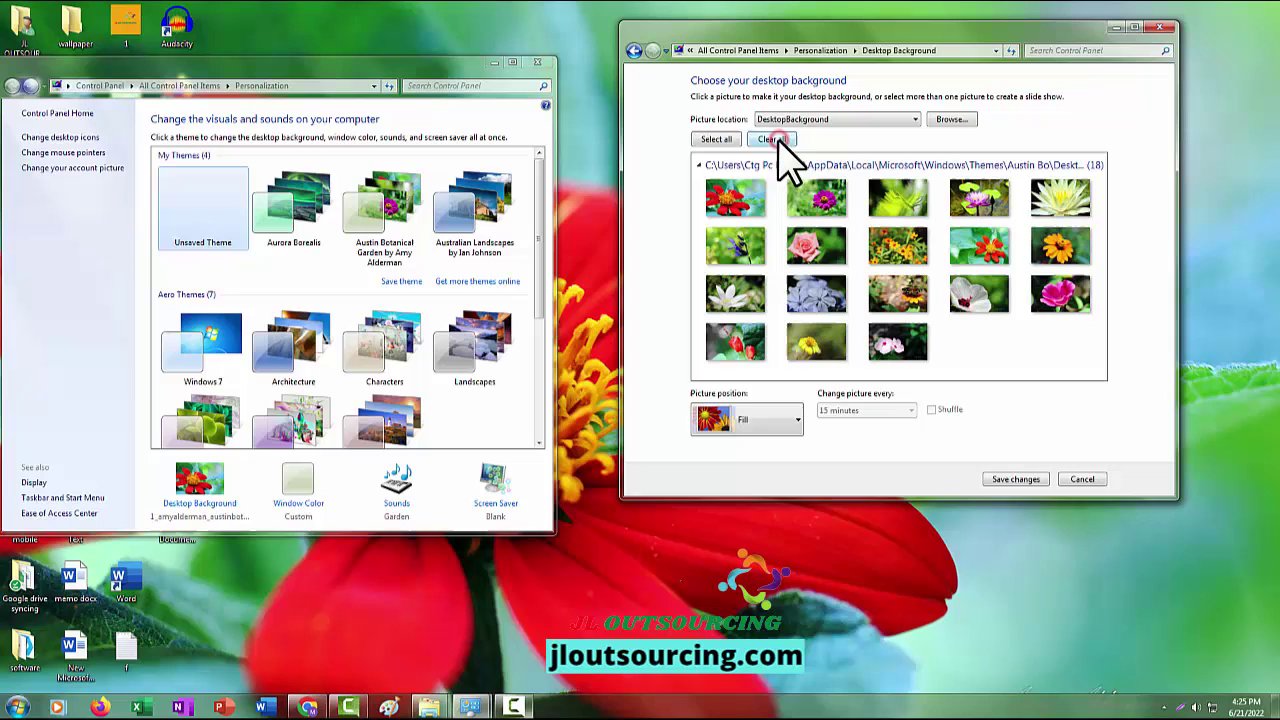
click(709, 183)
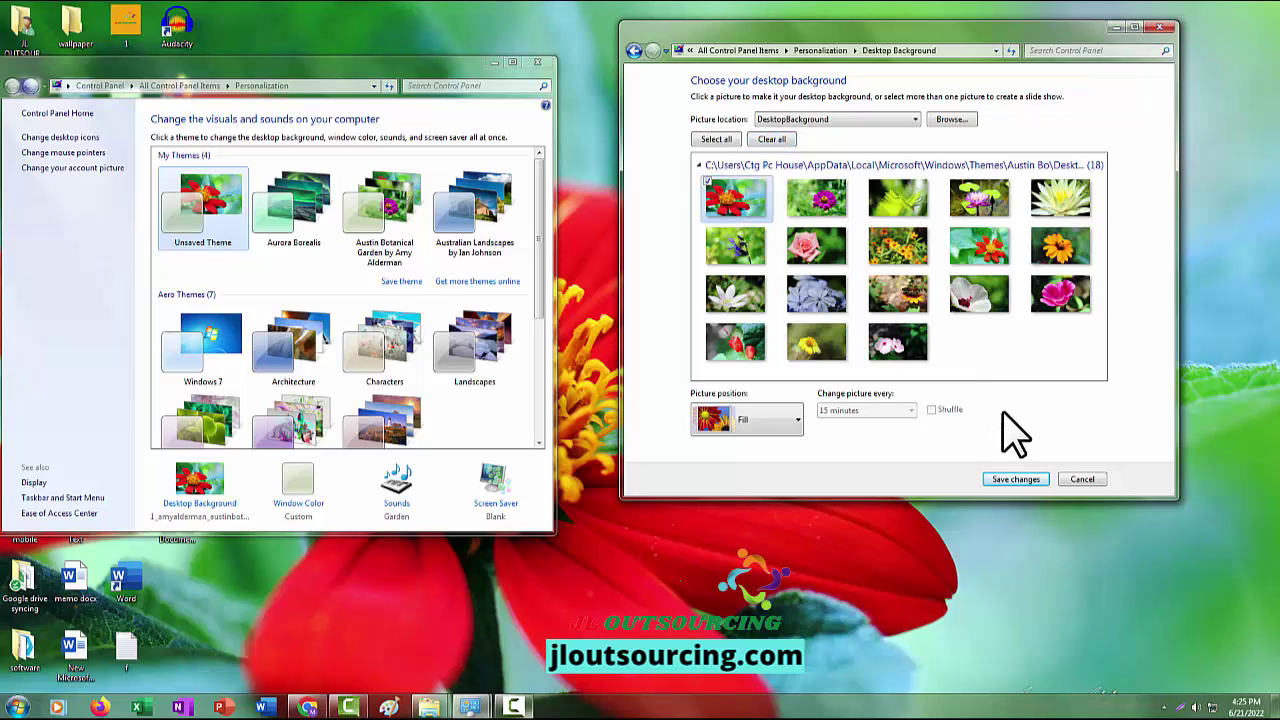
click(1010, 480)
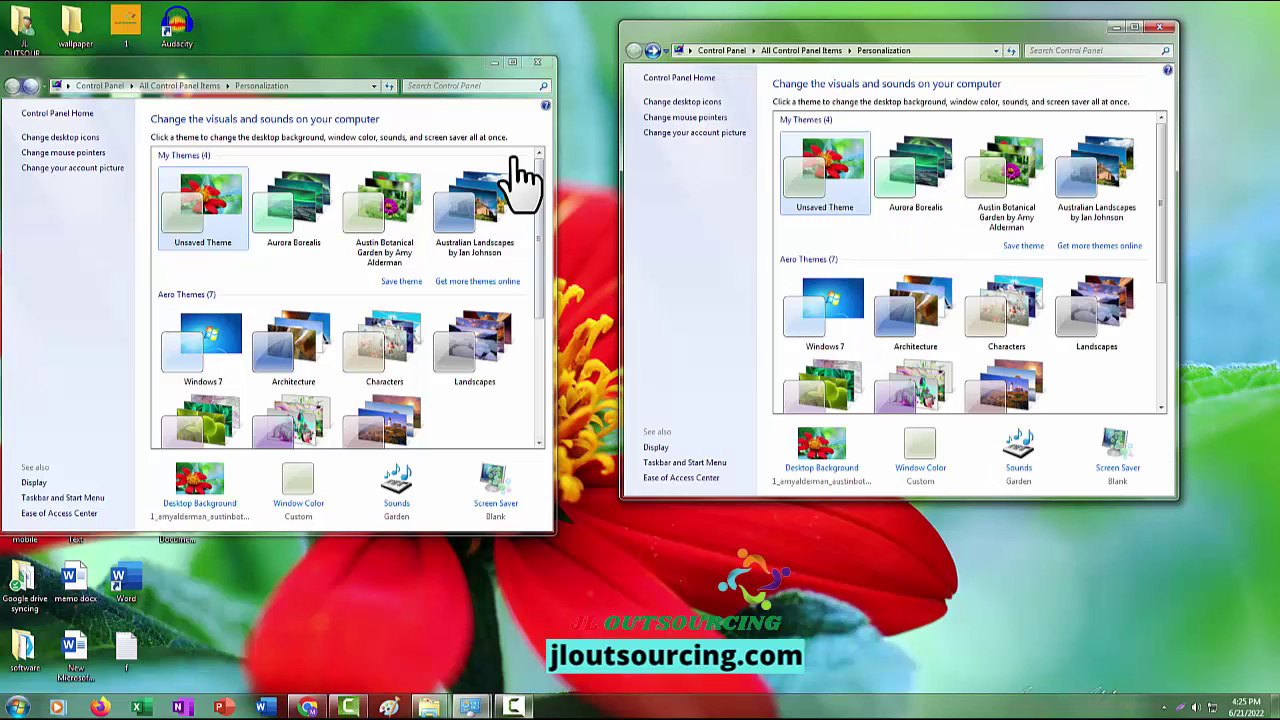
- Move the front Personalization window over the other one and widen it to show more themes per row
click(440, 63)
drag(487, 75, 890, 51)
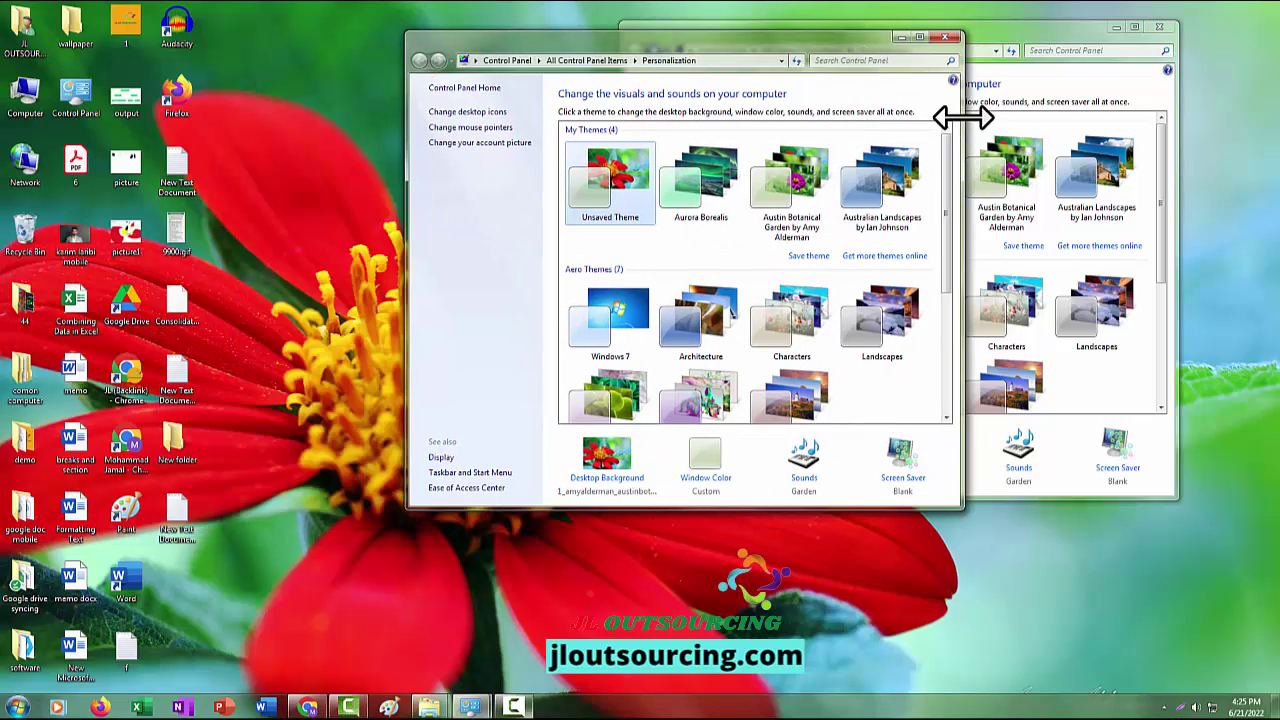
drag(958, 114, 1142, 101)
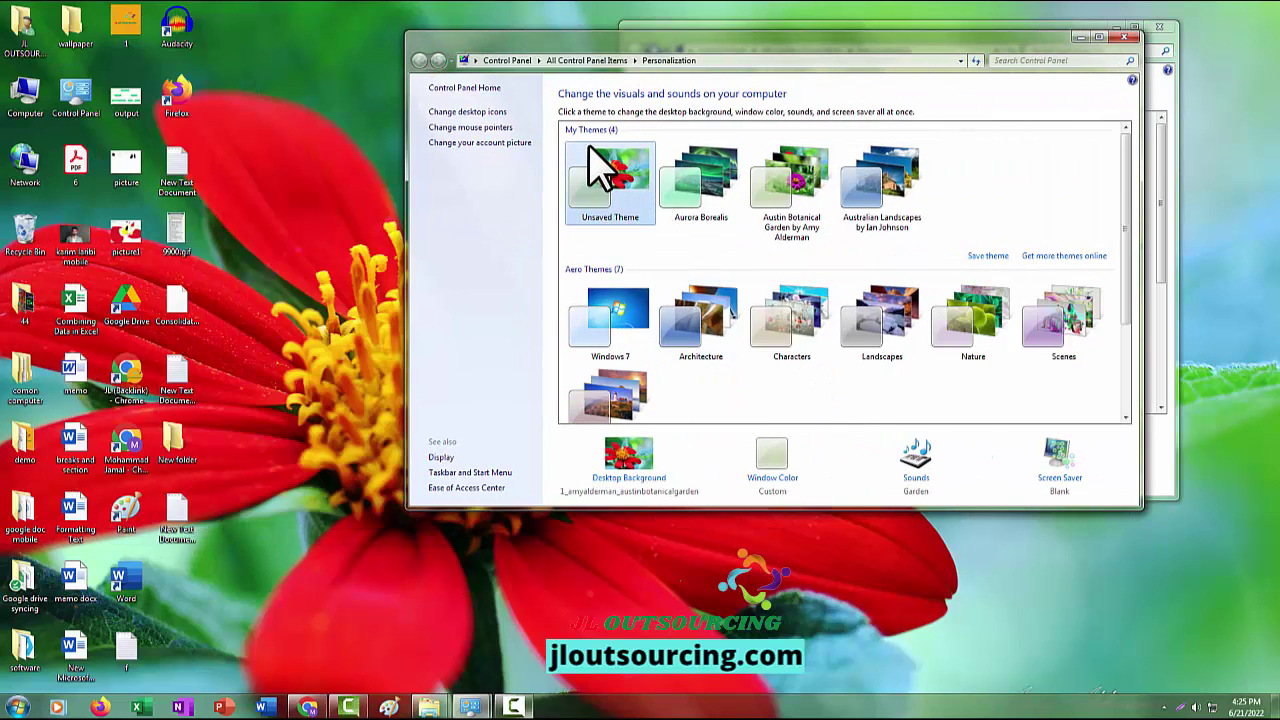
drag(1127, 175, 970, 205)
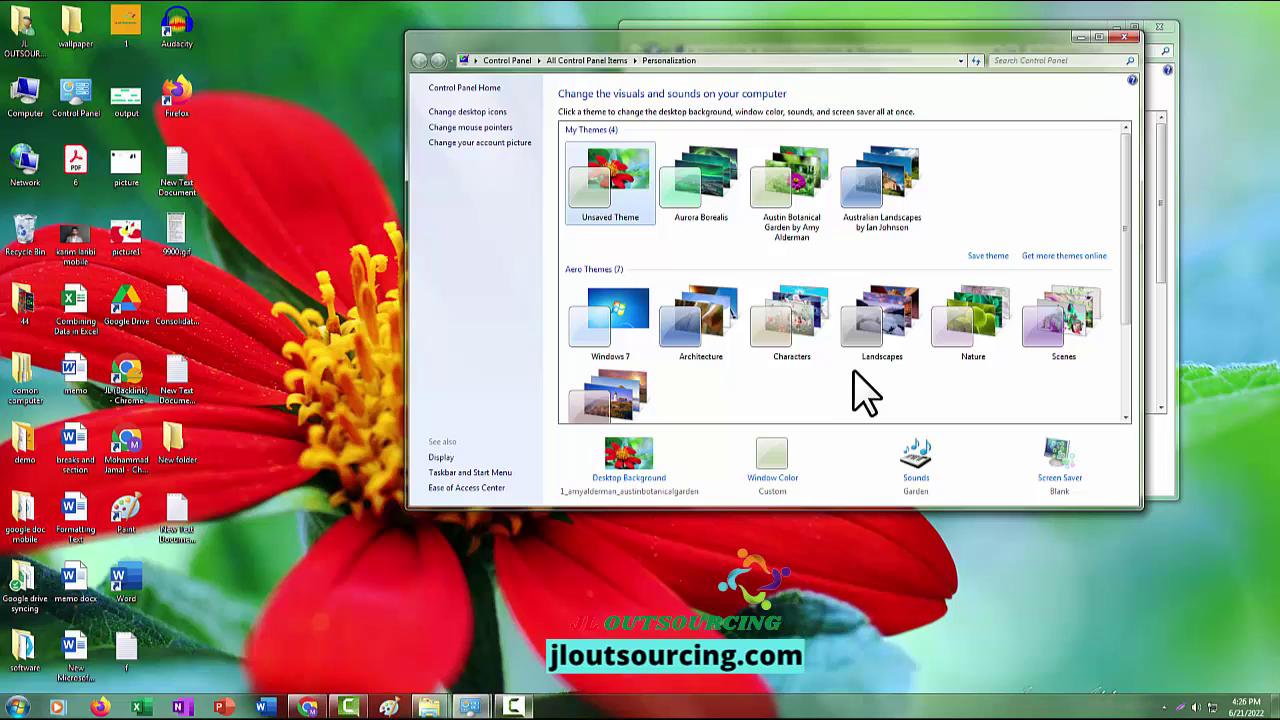
- Minimize both Personalization windows and open the folder 44 on the desktop
click(1078, 37)
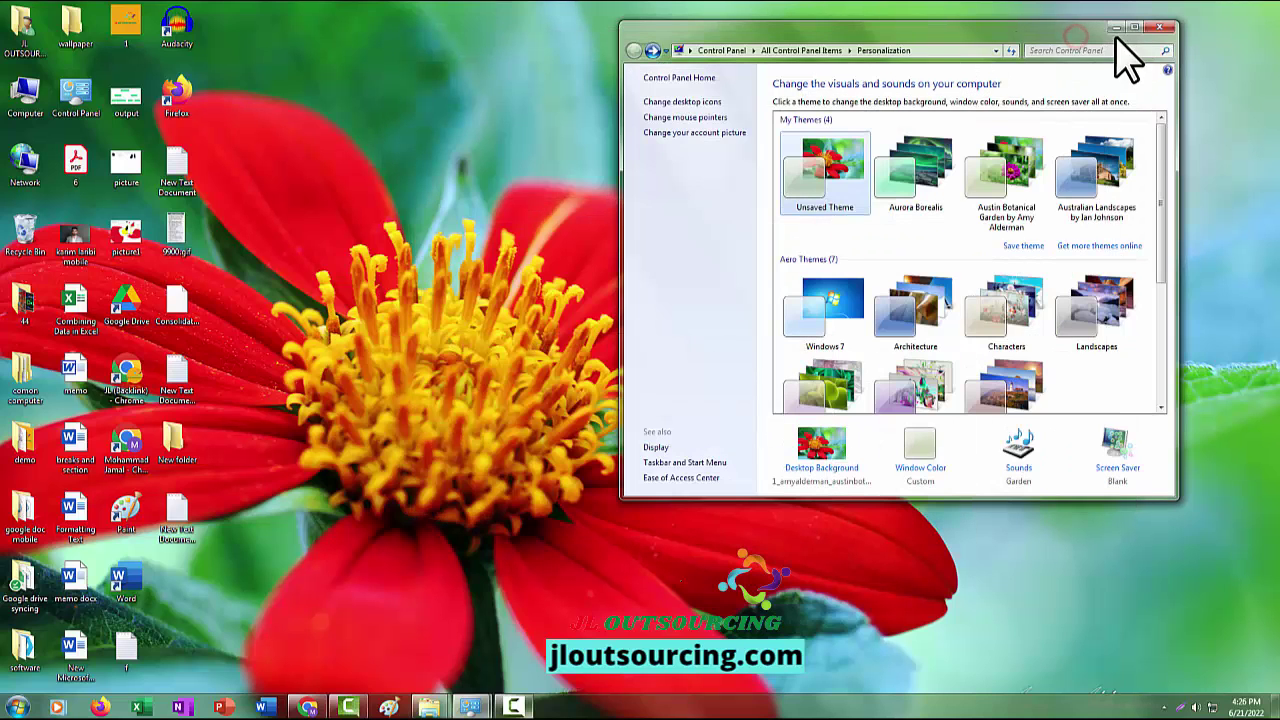
click(1115, 29)
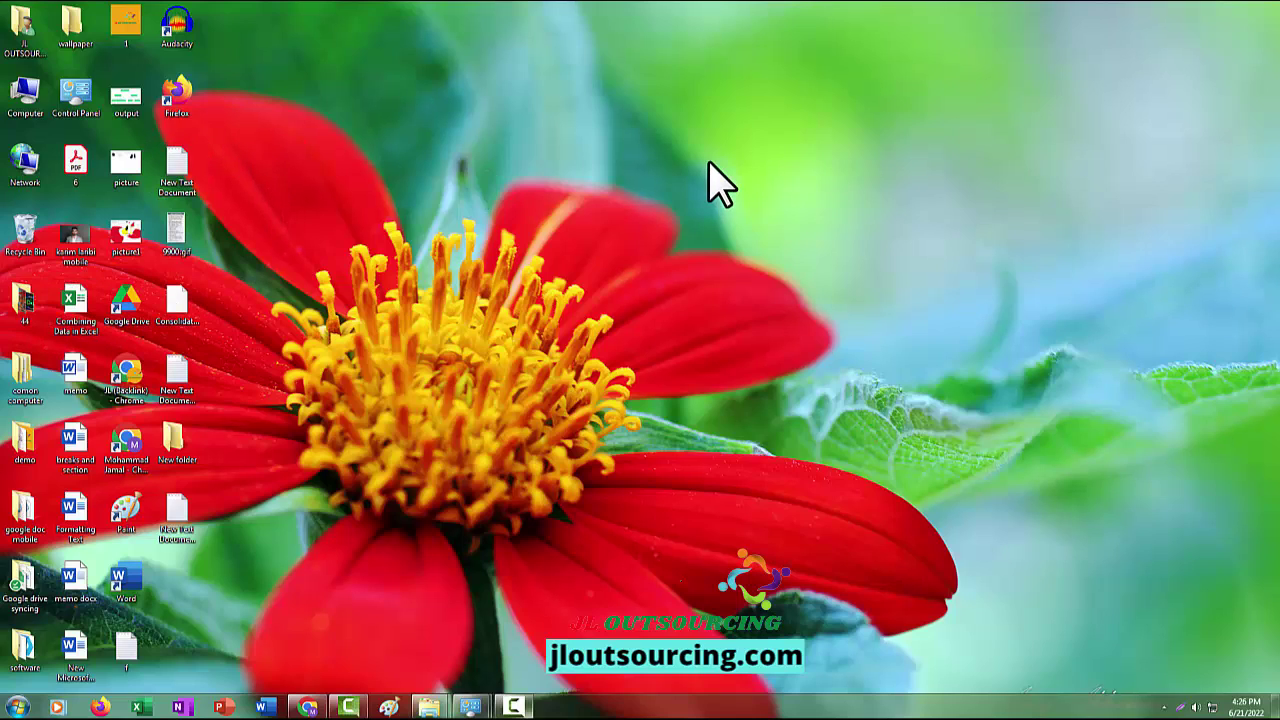
double_click(26, 300)
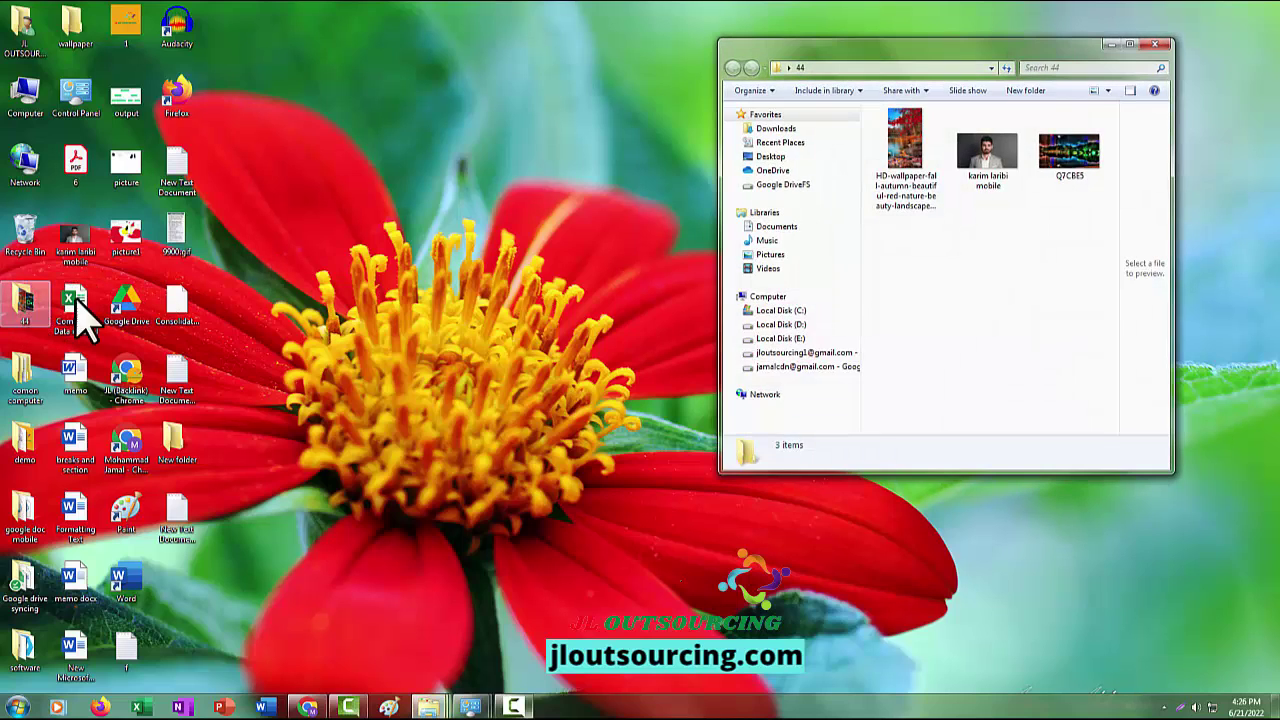
- Maximize the folder 44 window, preview the Q7CBE5 picture, set it as the desktop background and minimize the folder
click(1127, 45)
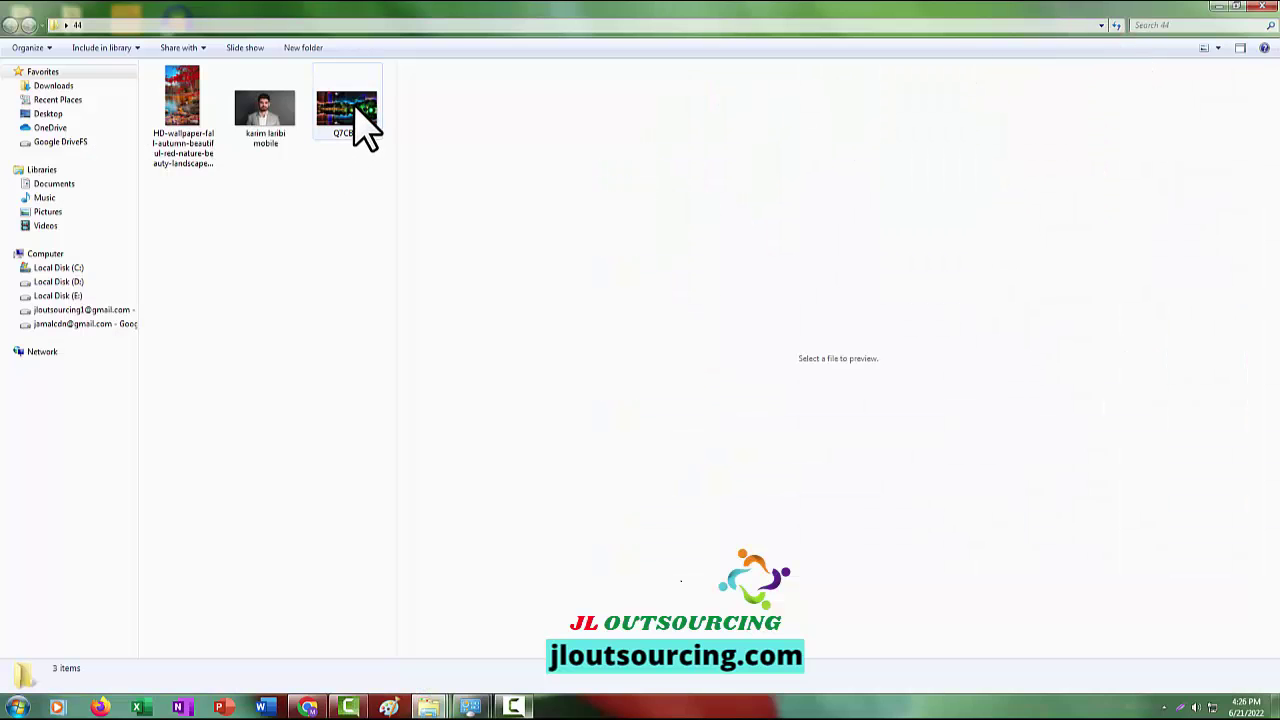
mouse_move(357, 110)
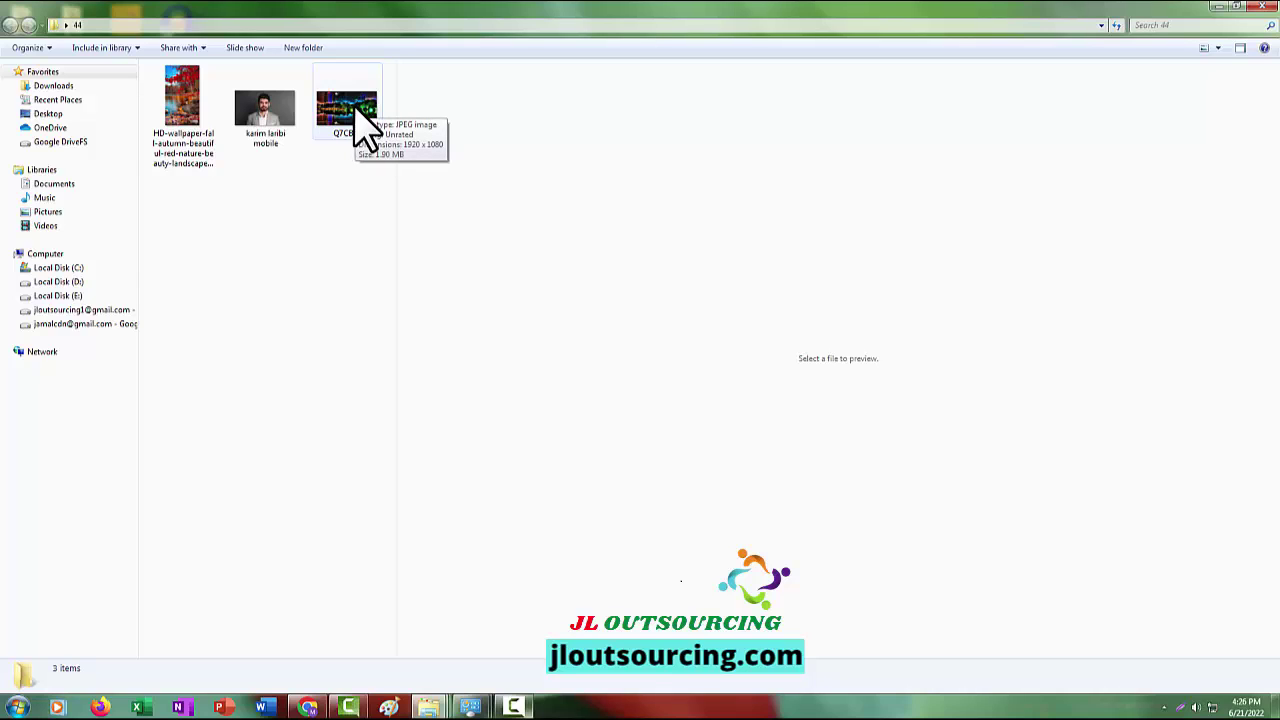
click(356, 106)
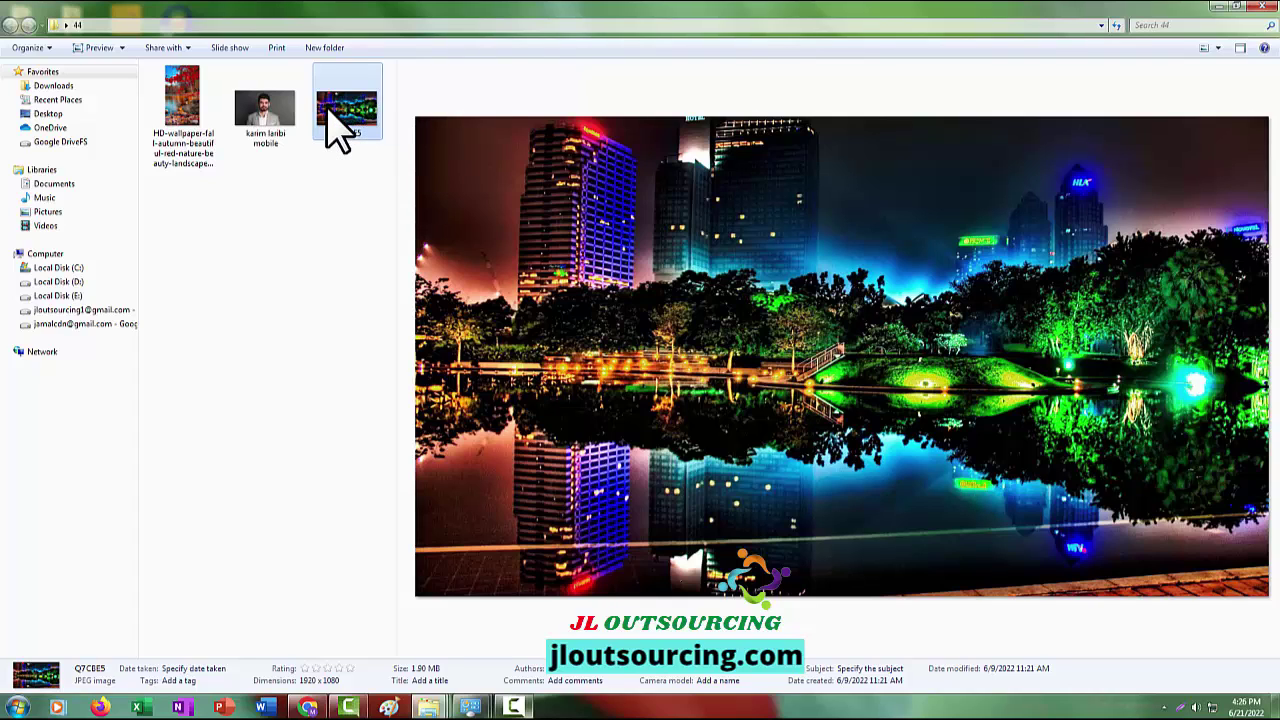
right_click(340, 130)
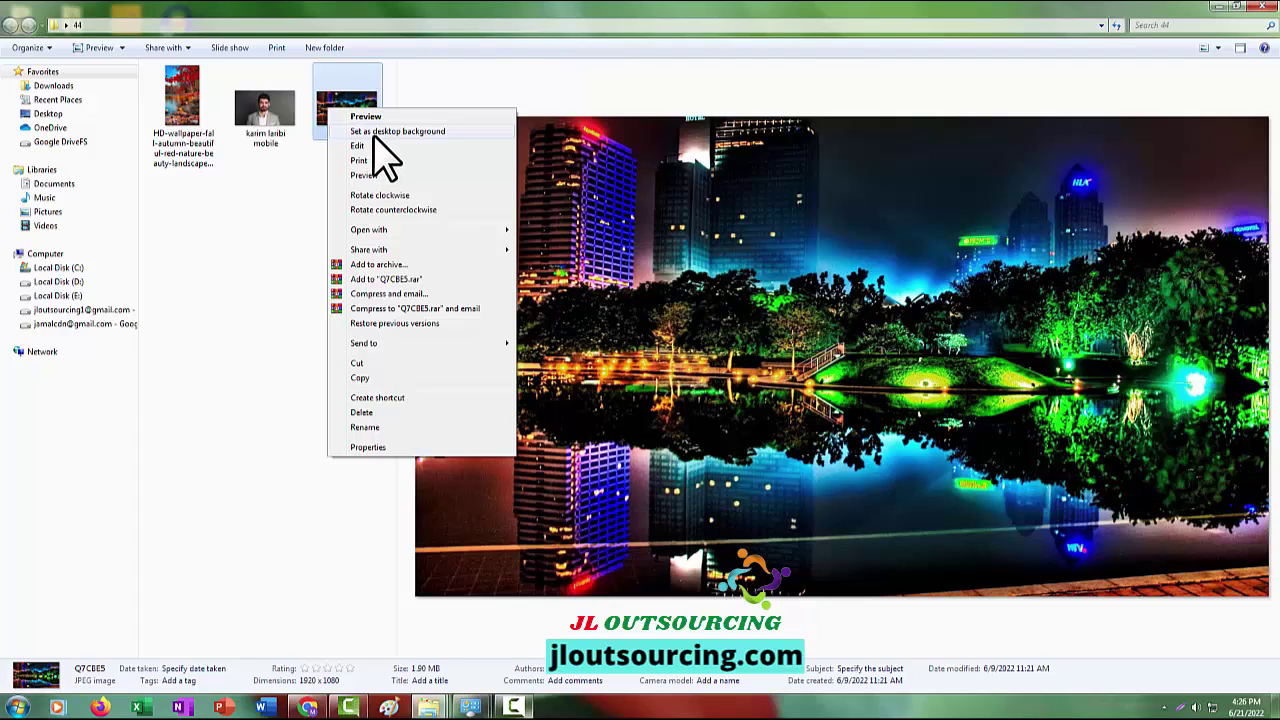
click(440, 131)
click(1215, 7)
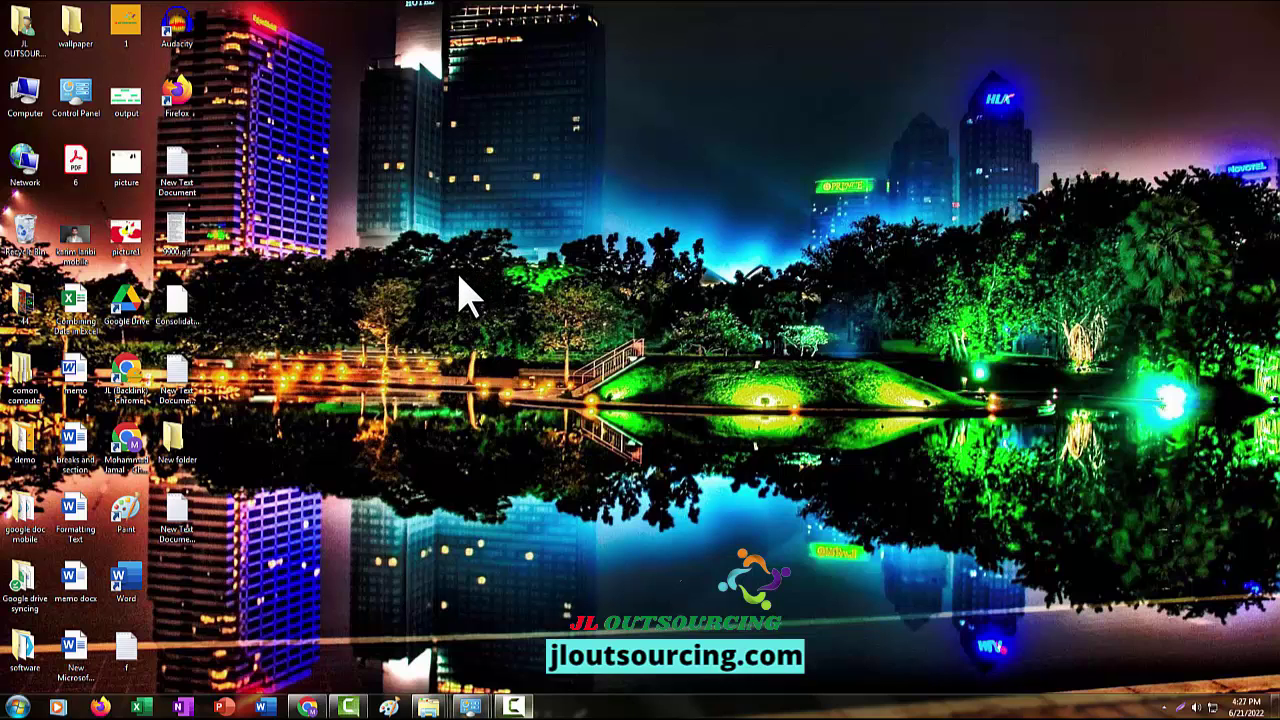
- Switch to Chrome and search Google for "wallpaper hd for pc" in a new tab
click(310, 708)
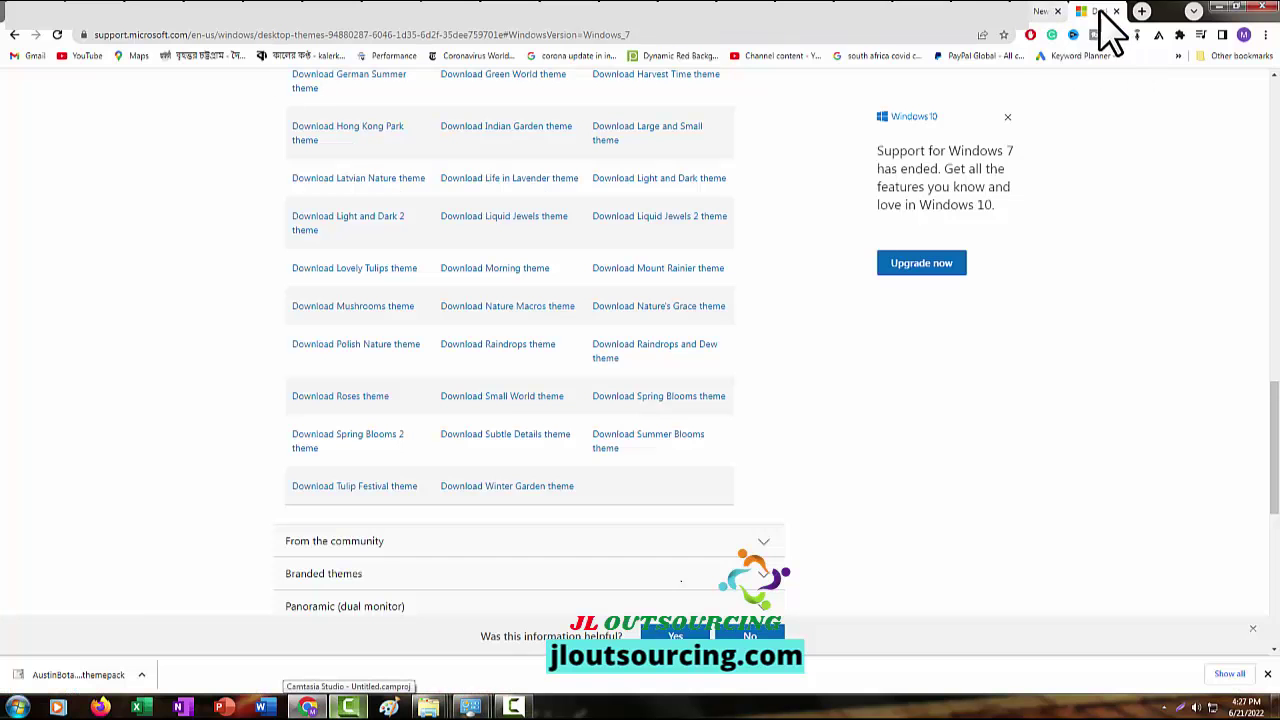
click(1140, 14)
text(wallp)
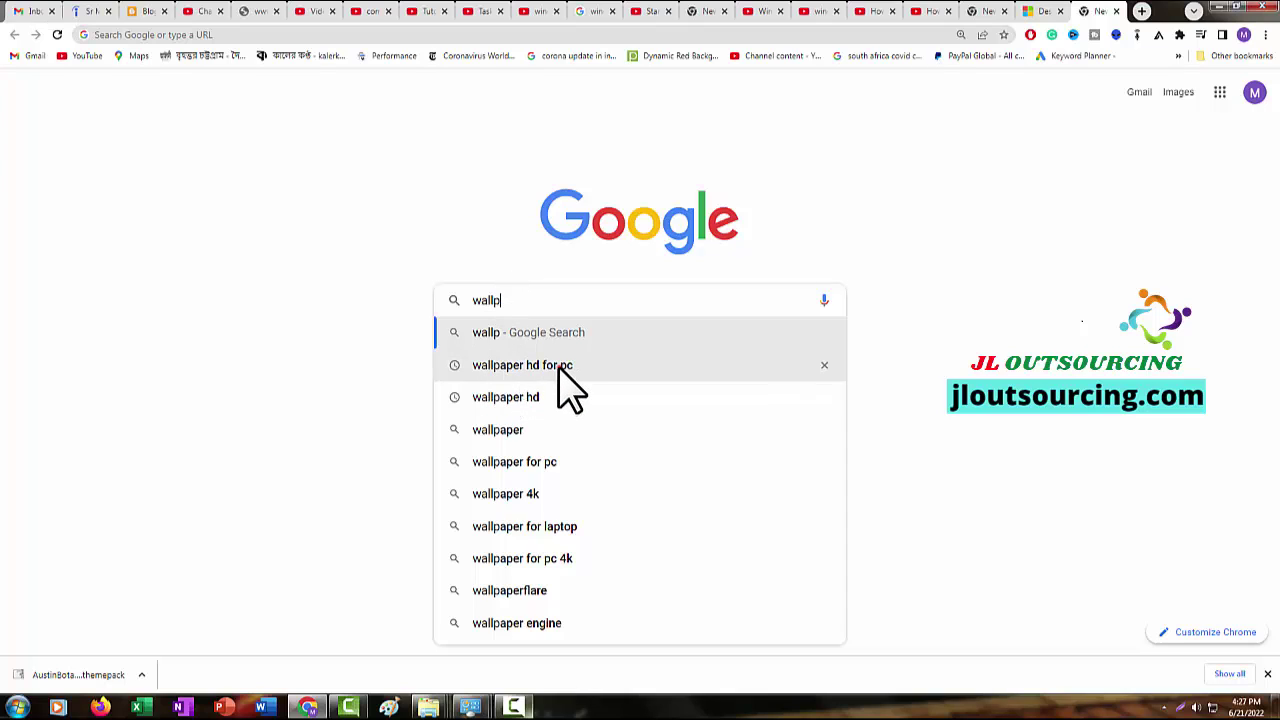
click(559, 367)
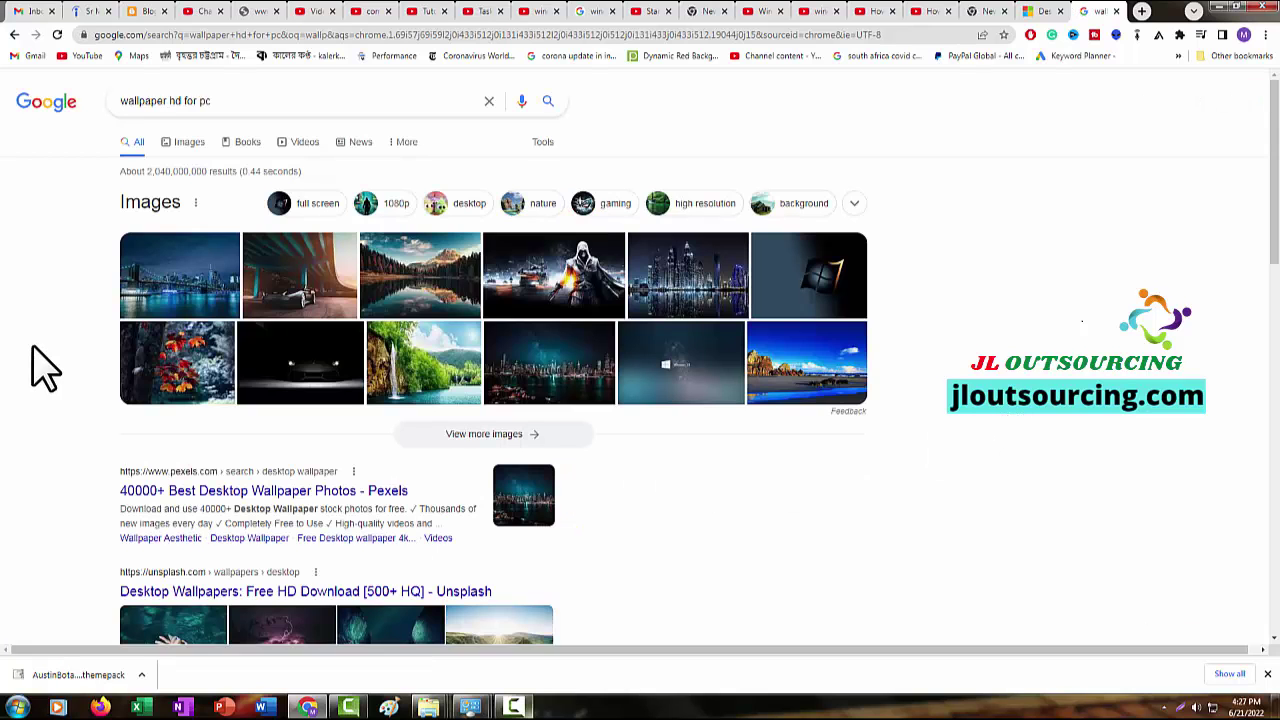
- Open the wallpaperaccess.com result "PC Wallpapers - Top Free PC Backgrounds" in a new tab and switch to it
scroll(34, 366, down, 2)
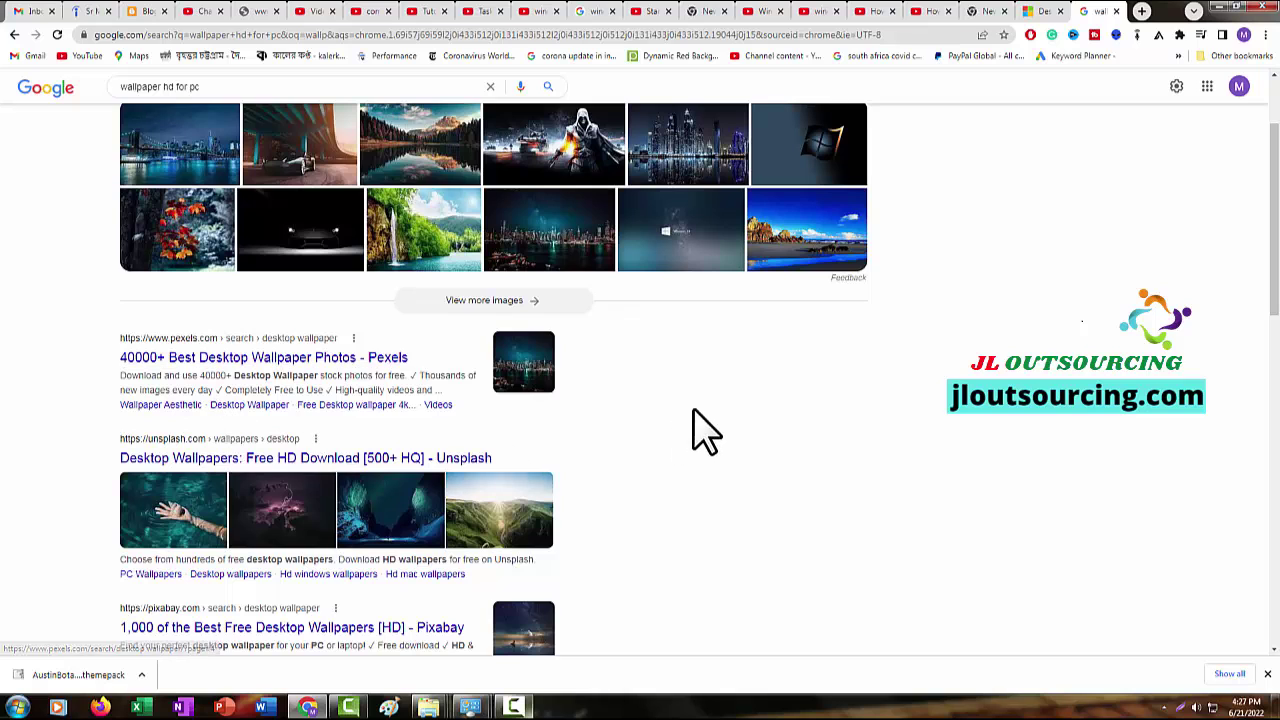
scroll(706, 408, down, 3)
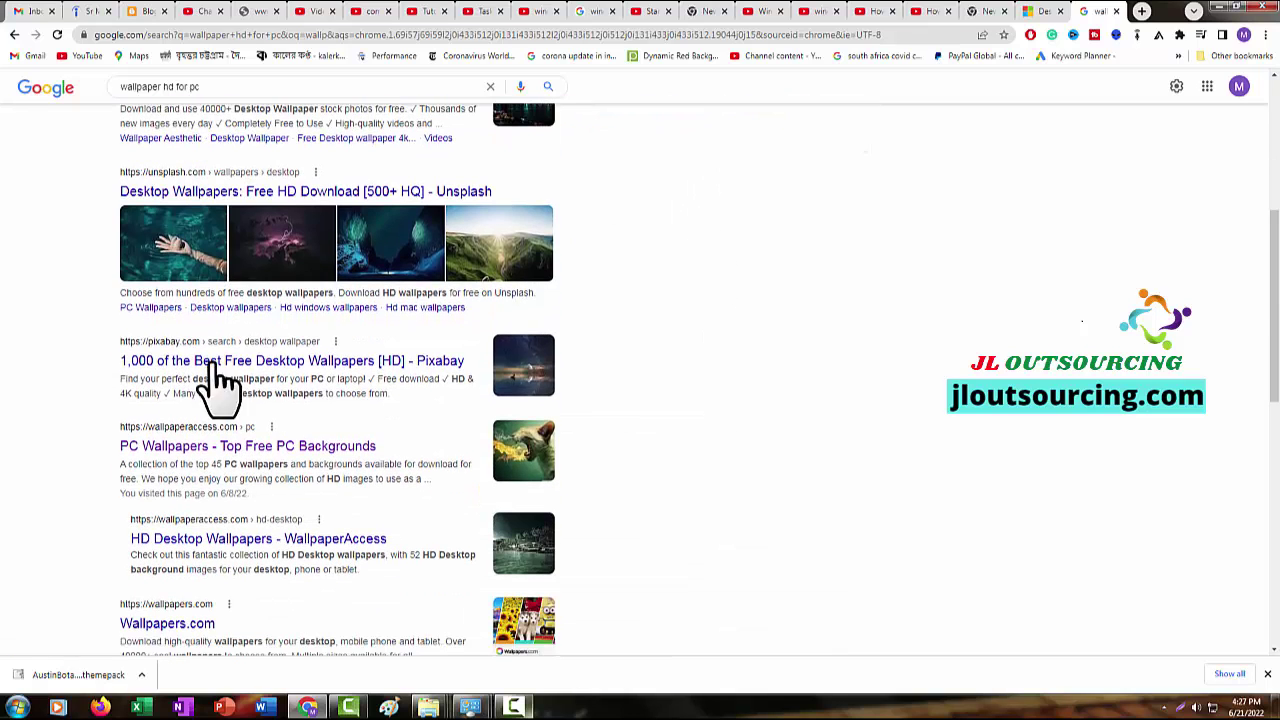
scroll(14, 382, down, 2)
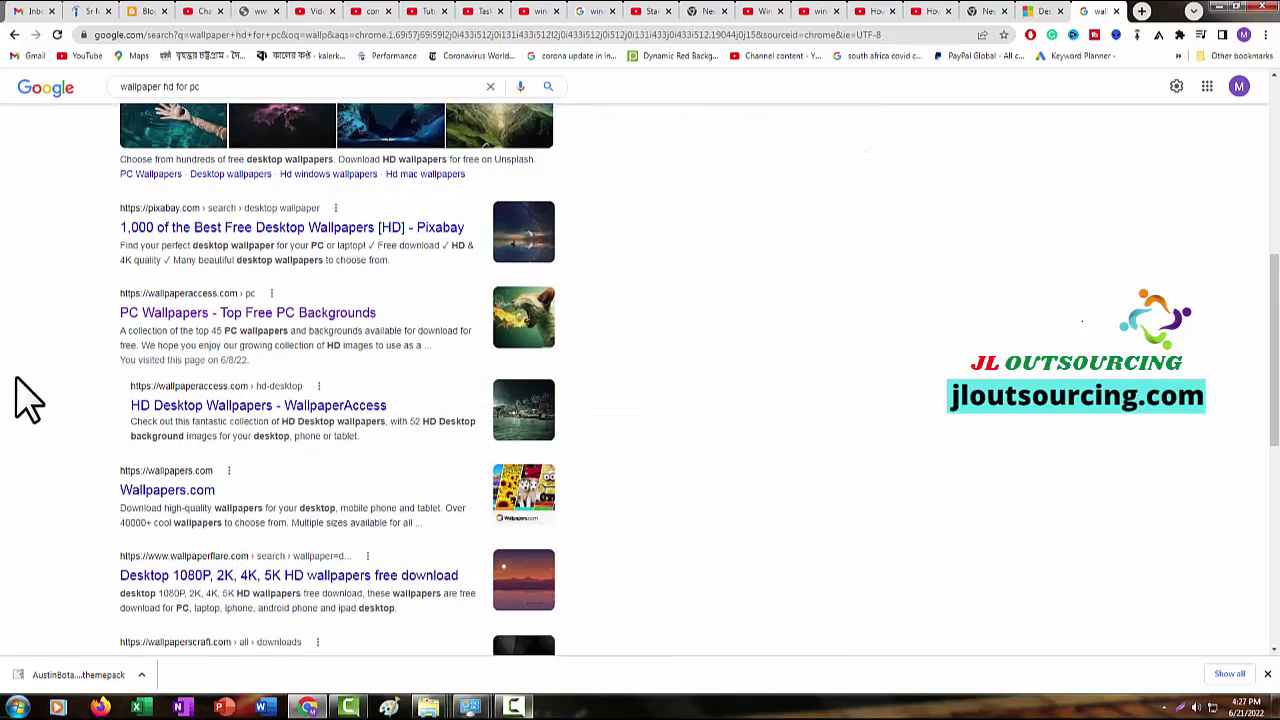
scroll(60, 337, down, 1)
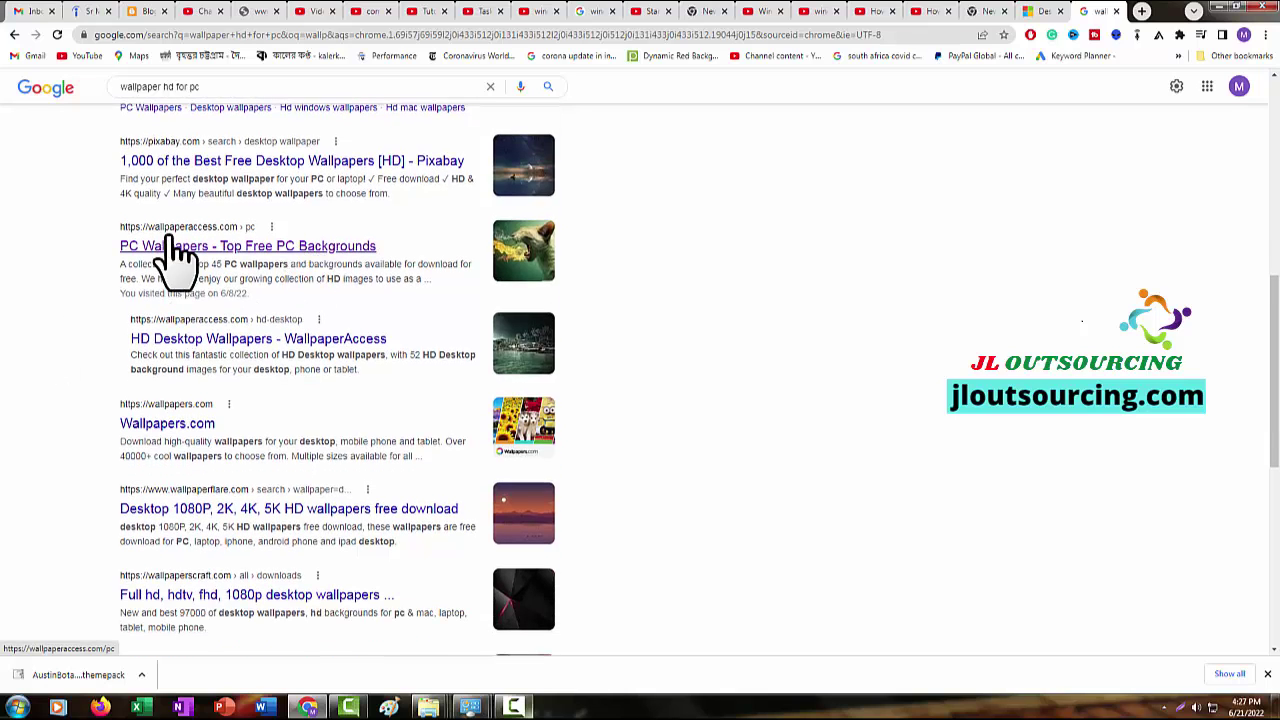
right_click(287, 247)
key(Escape)
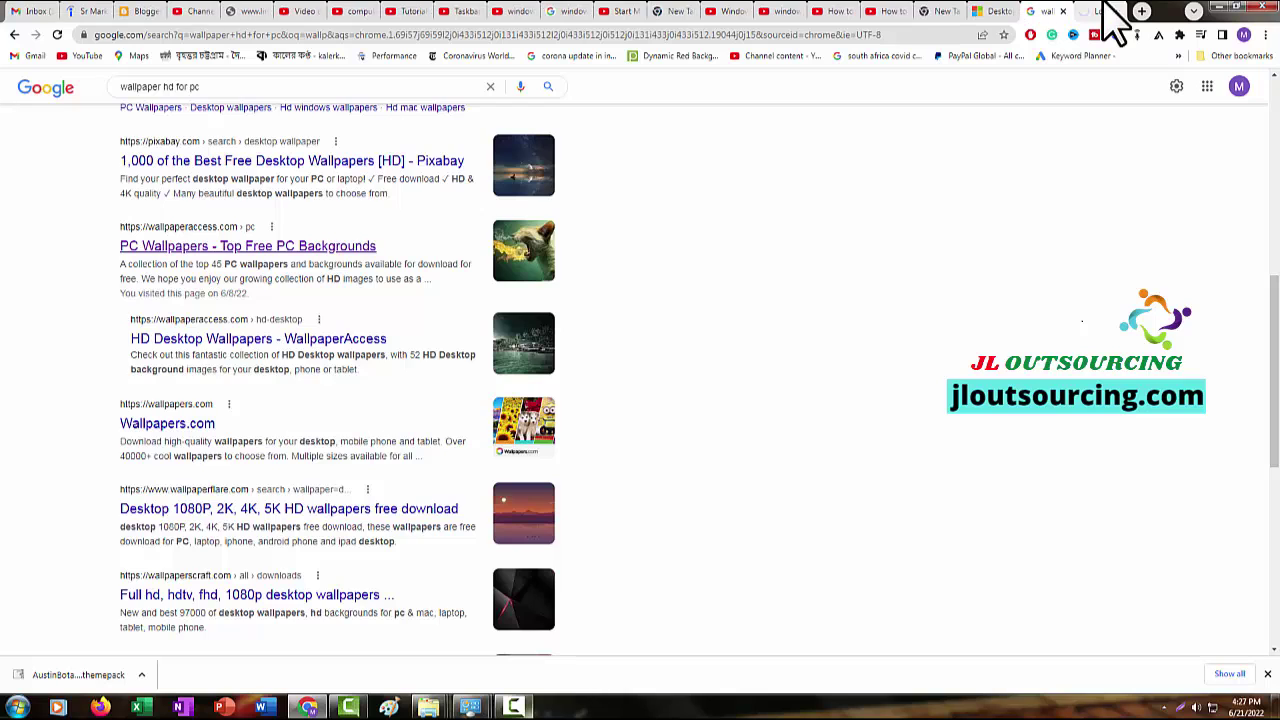
click(1103, 11)
- Browse the WallpaperAccess pictures and download the 1920x1080 planet wallpaper
scroll(560, 277, down, 2)
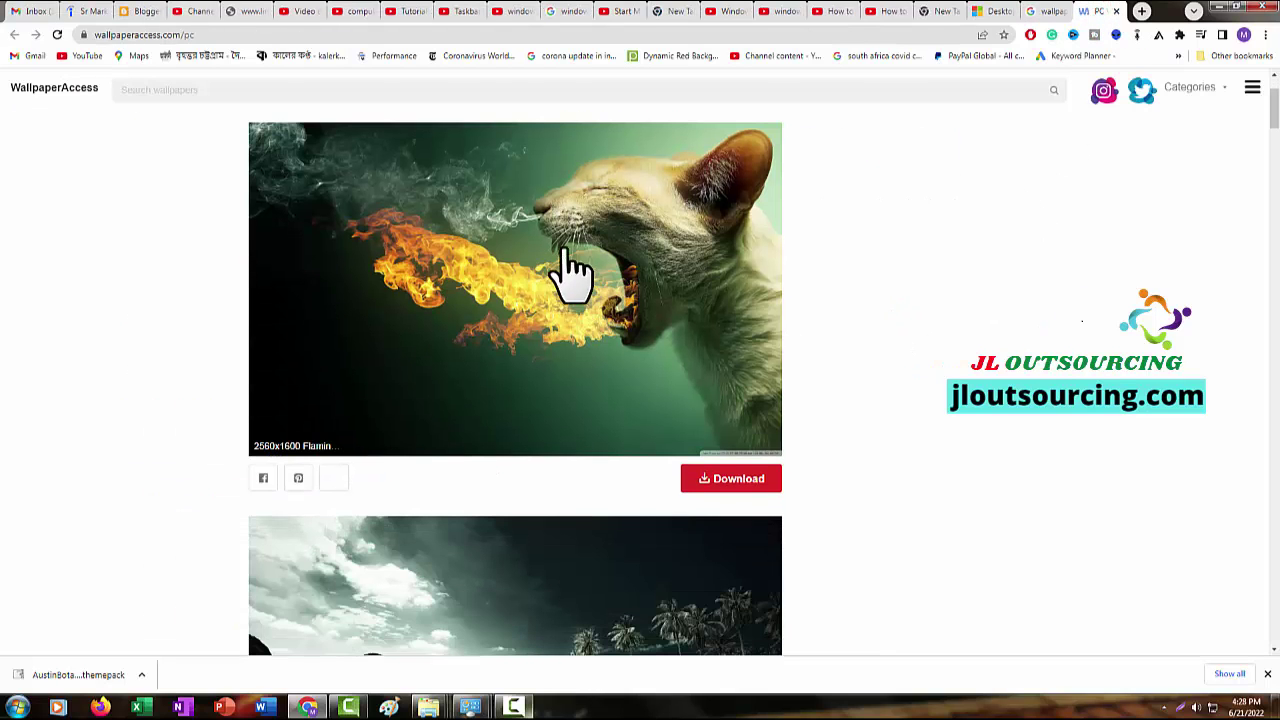
scroll(909, 374, down, 4)
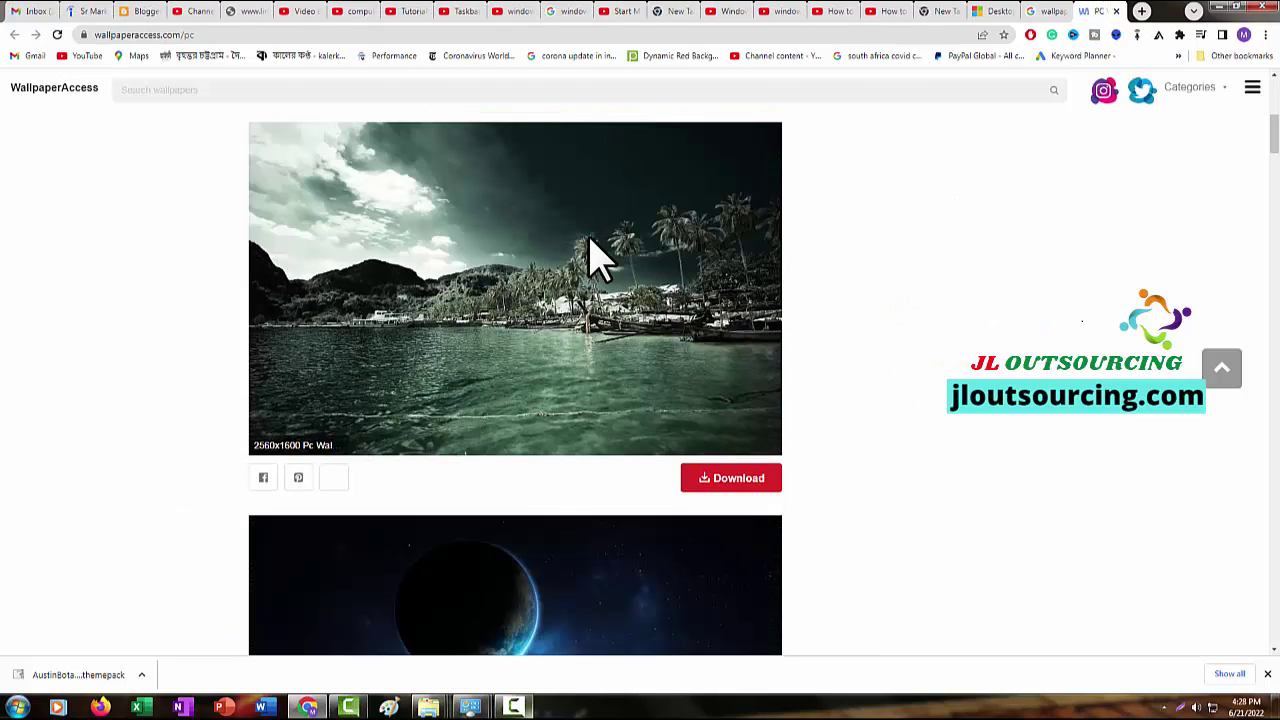
scroll(514, 286, up, 2)
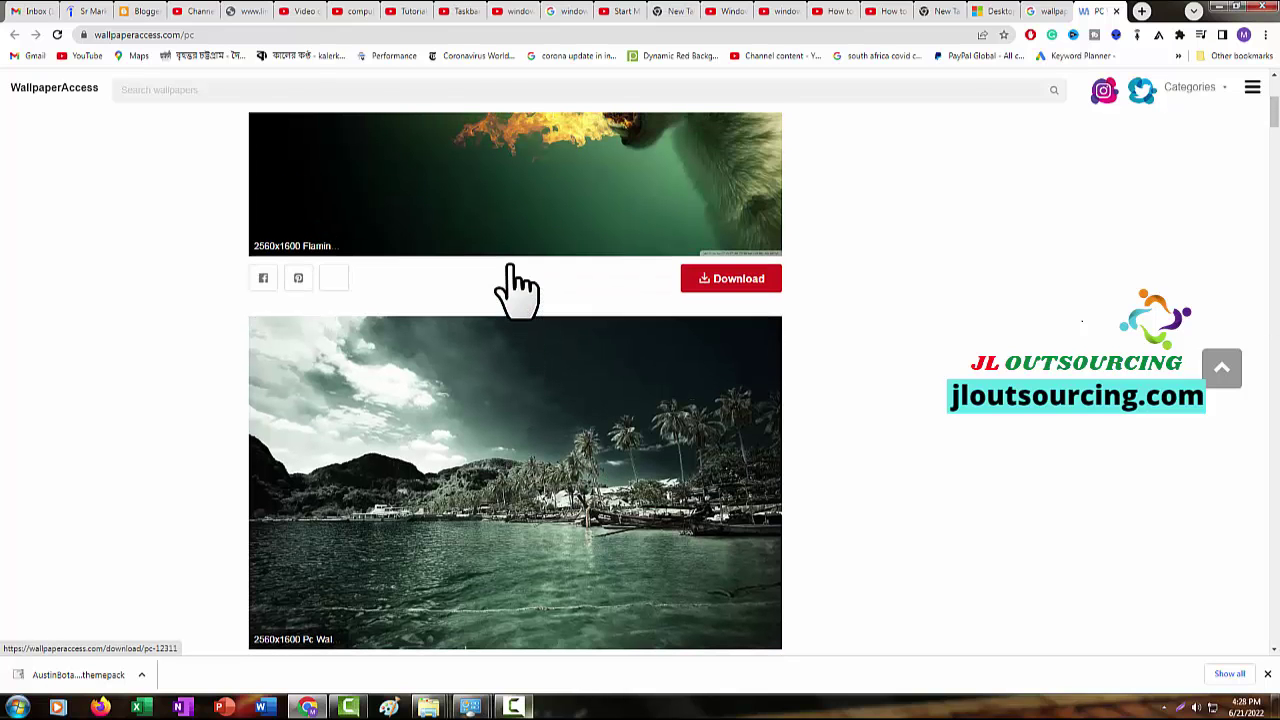
scroll(517, 288, down, 4)
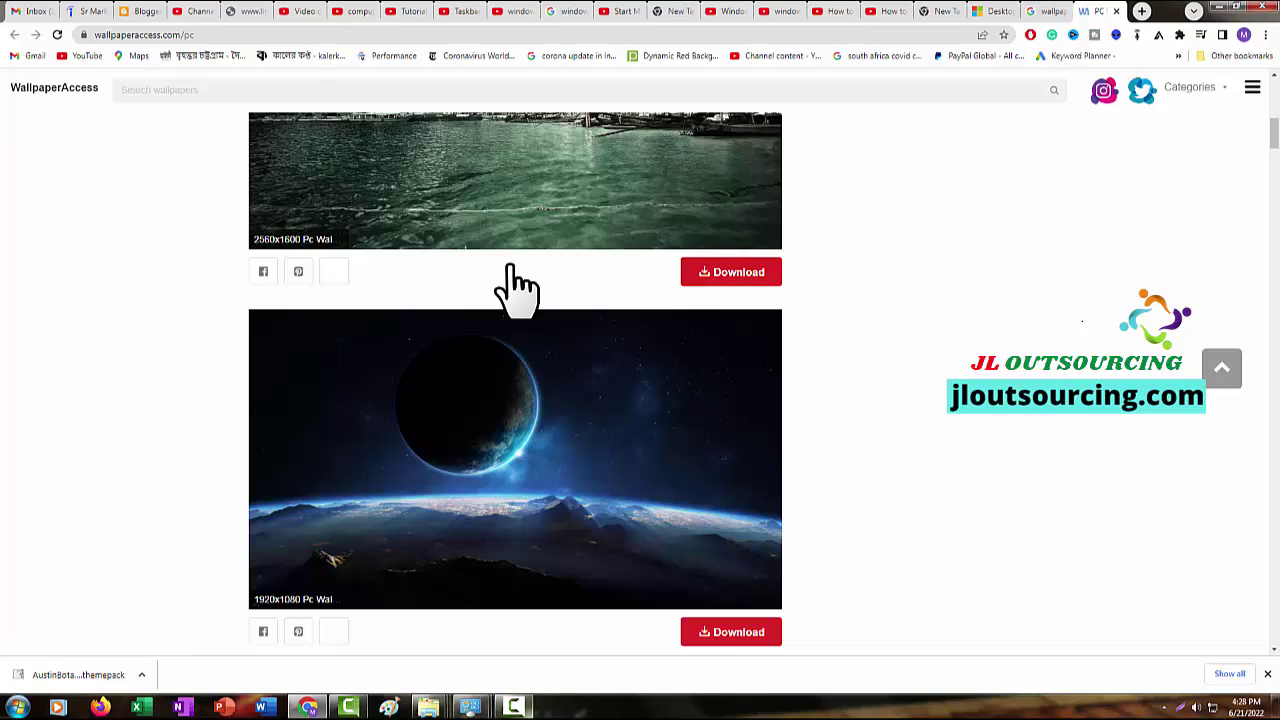
scroll(517, 288, down, 2)
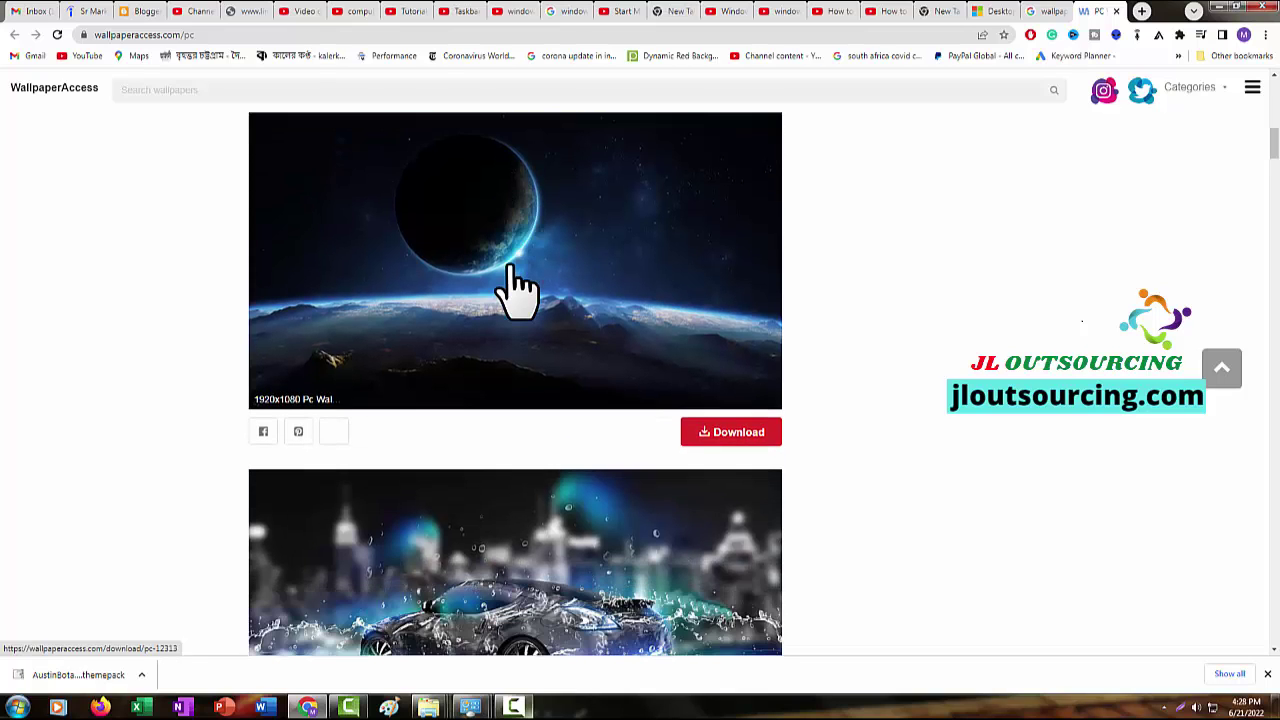
click(517, 288)
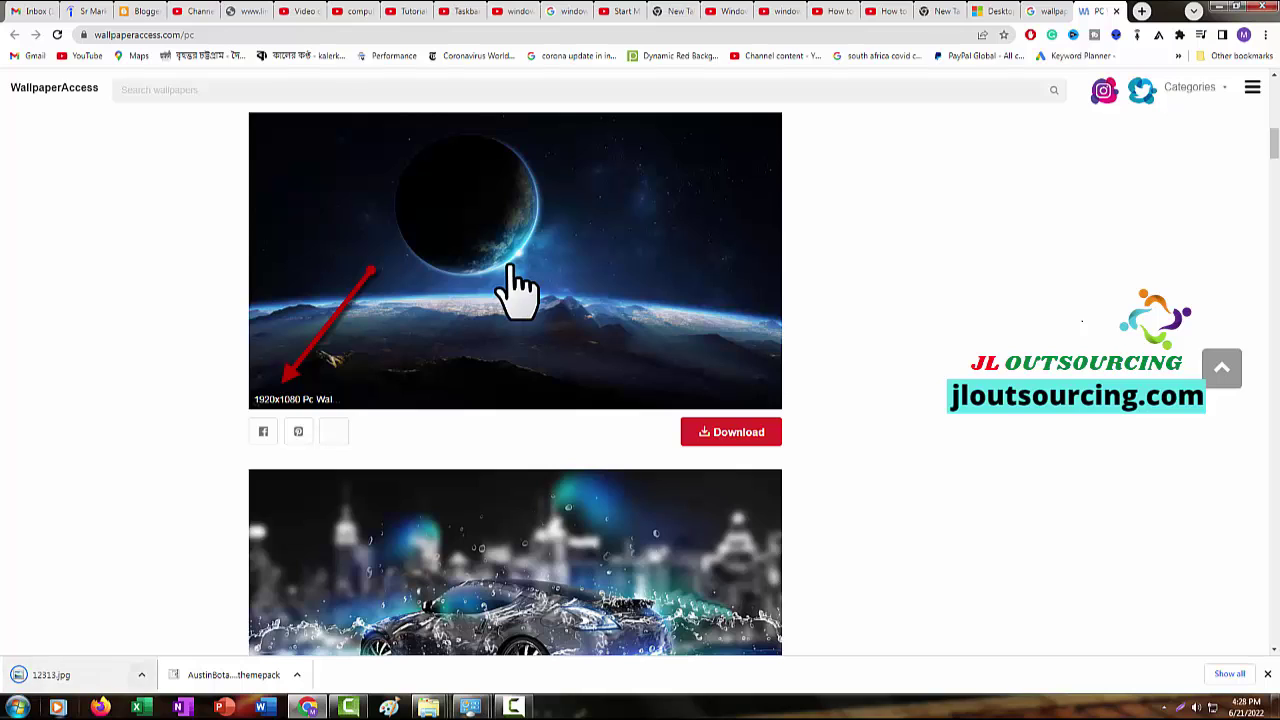
click(141, 675)
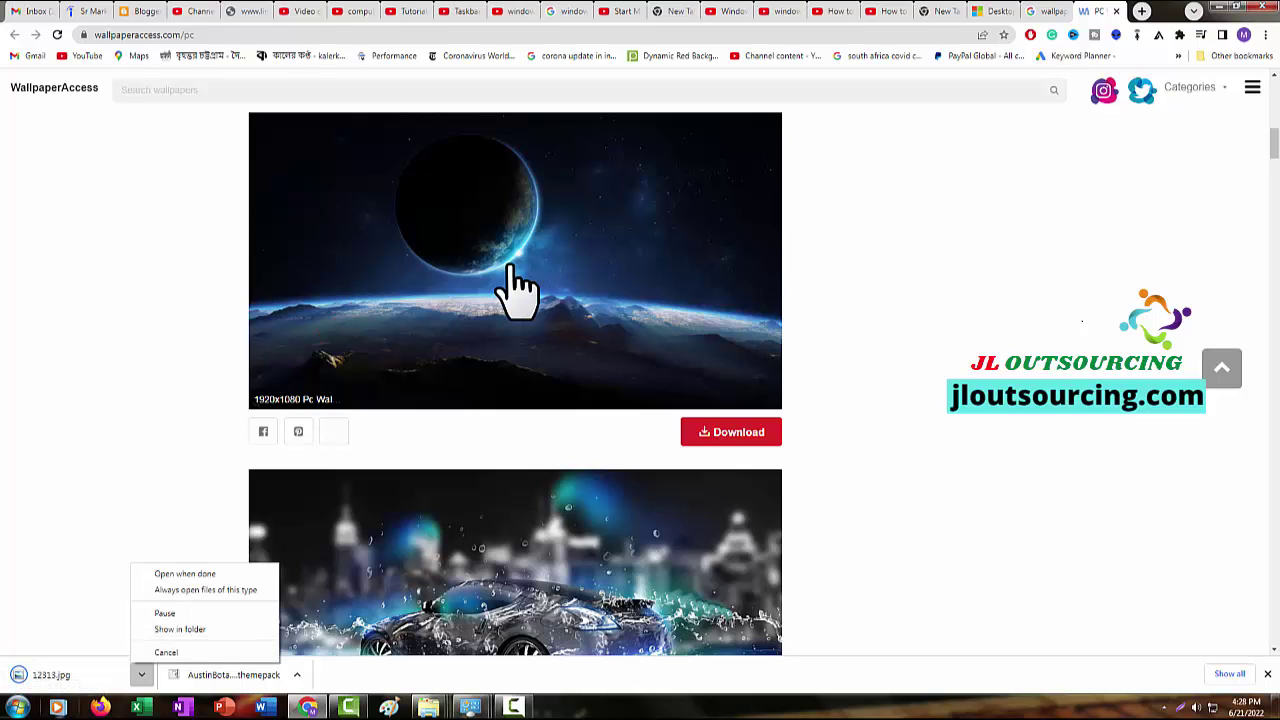
key(Escape)
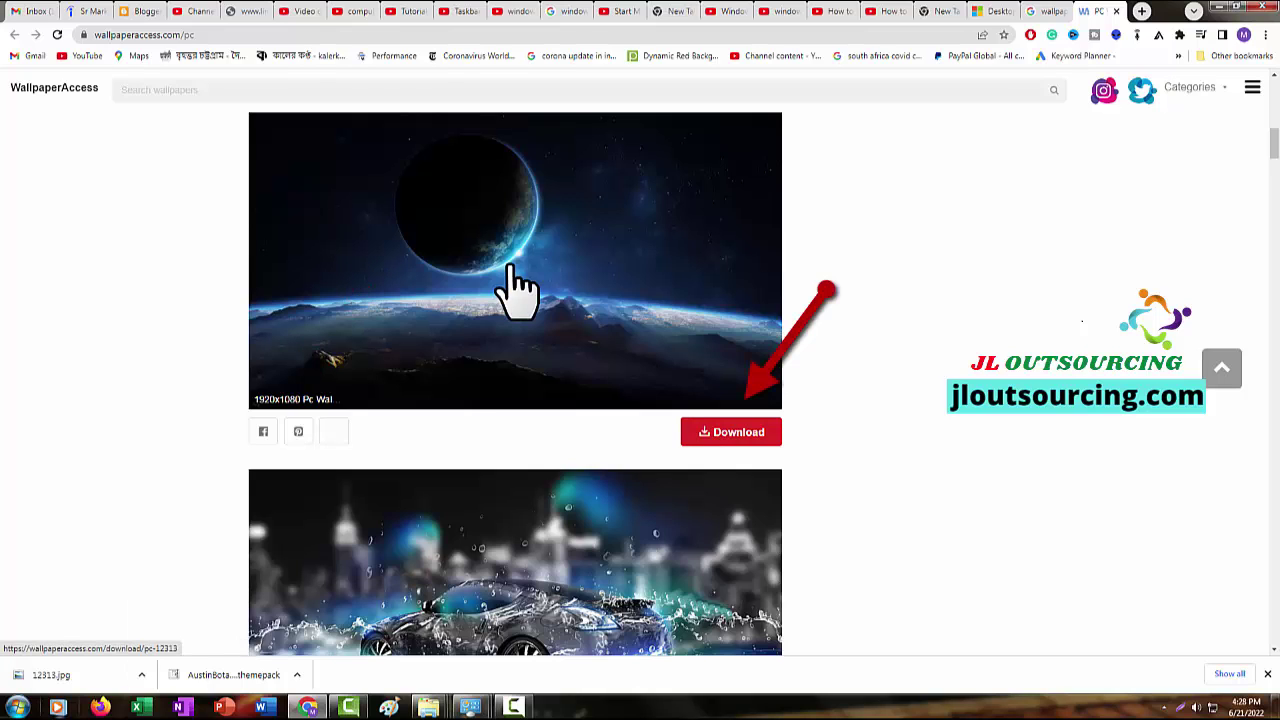
- Download the 1920x1080 car wallpaper from WallpaperAccess and show the downloaded file in its folder
scroll(515, 290, up, 2)
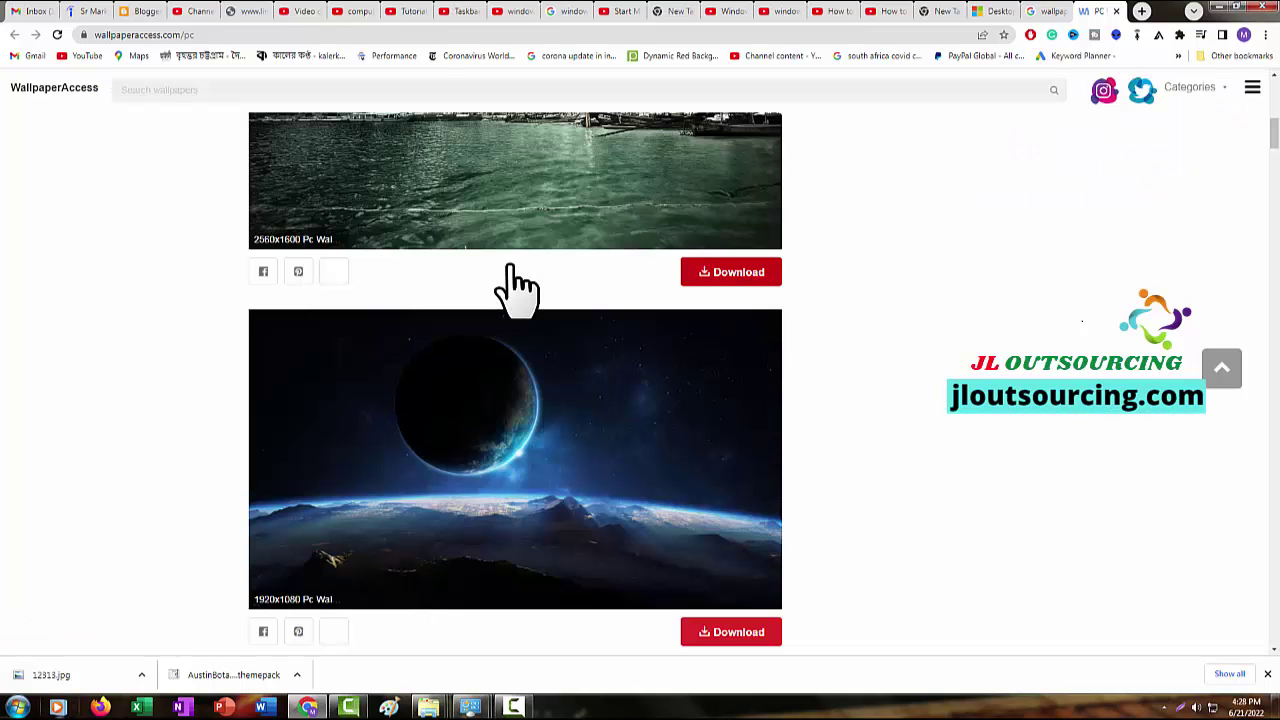
scroll(515, 290, up, 2)
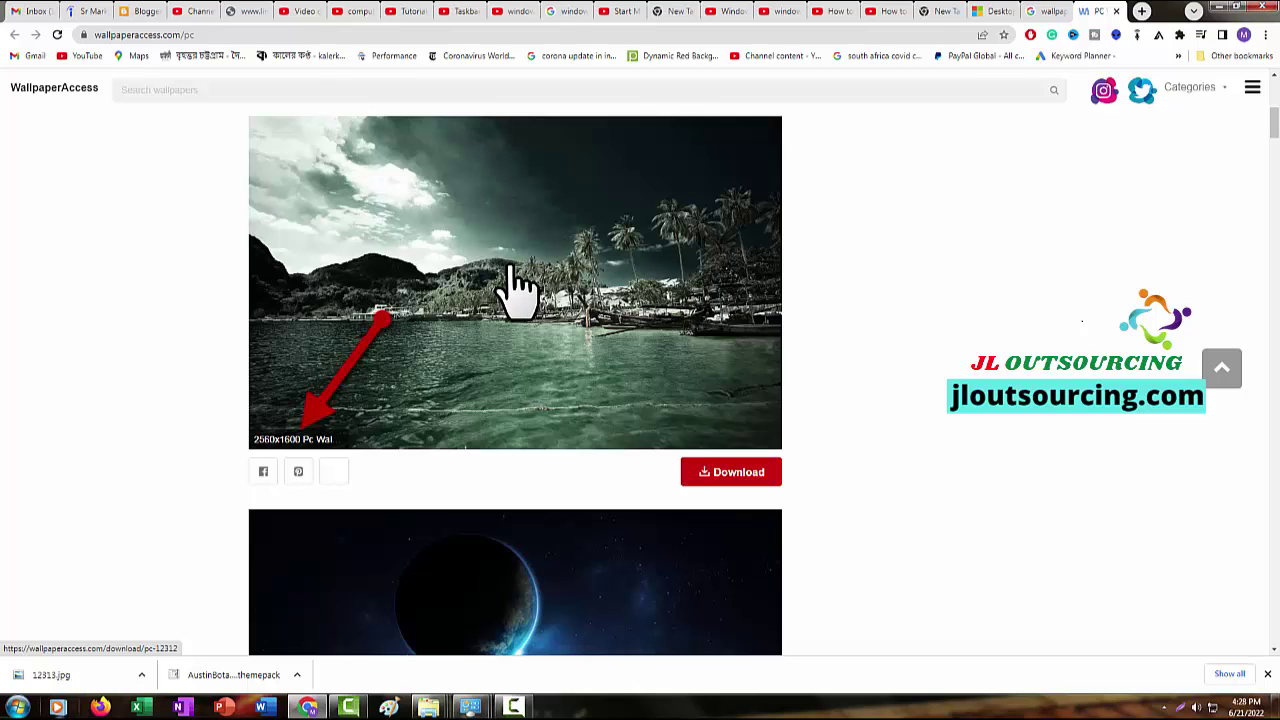
scroll(515, 290, down, 5)
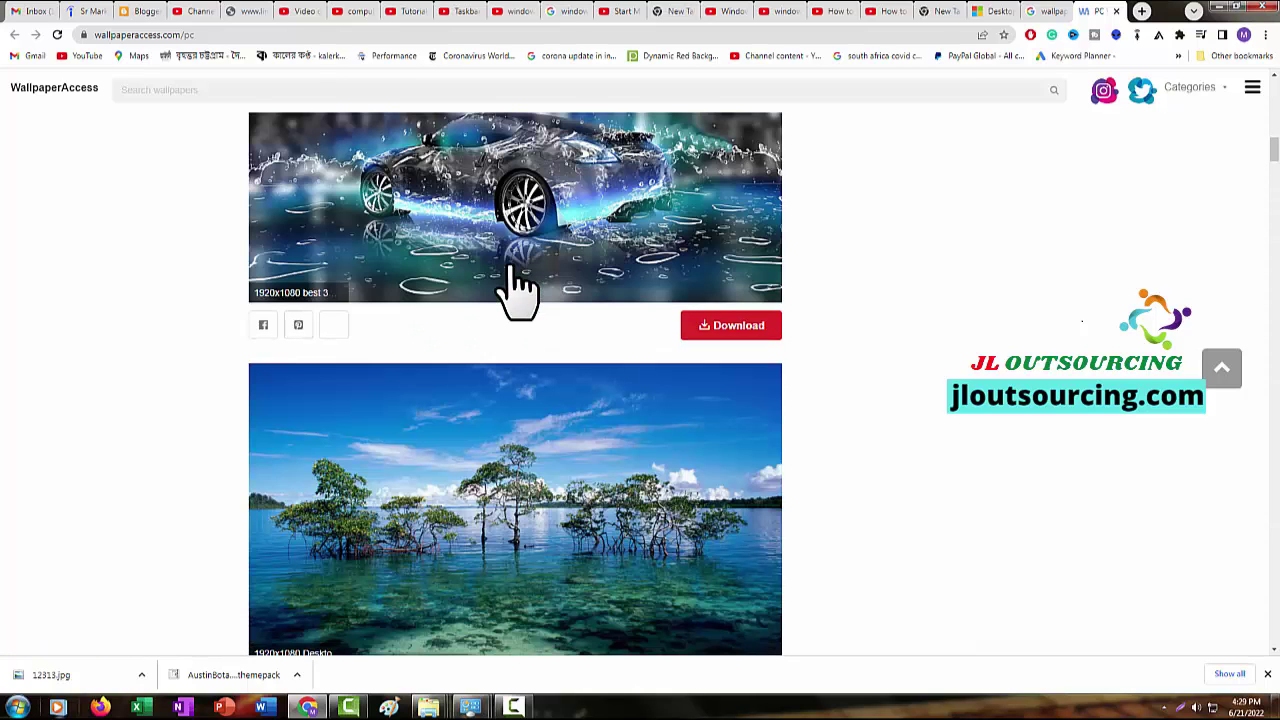
scroll(518, 290, up, 1)
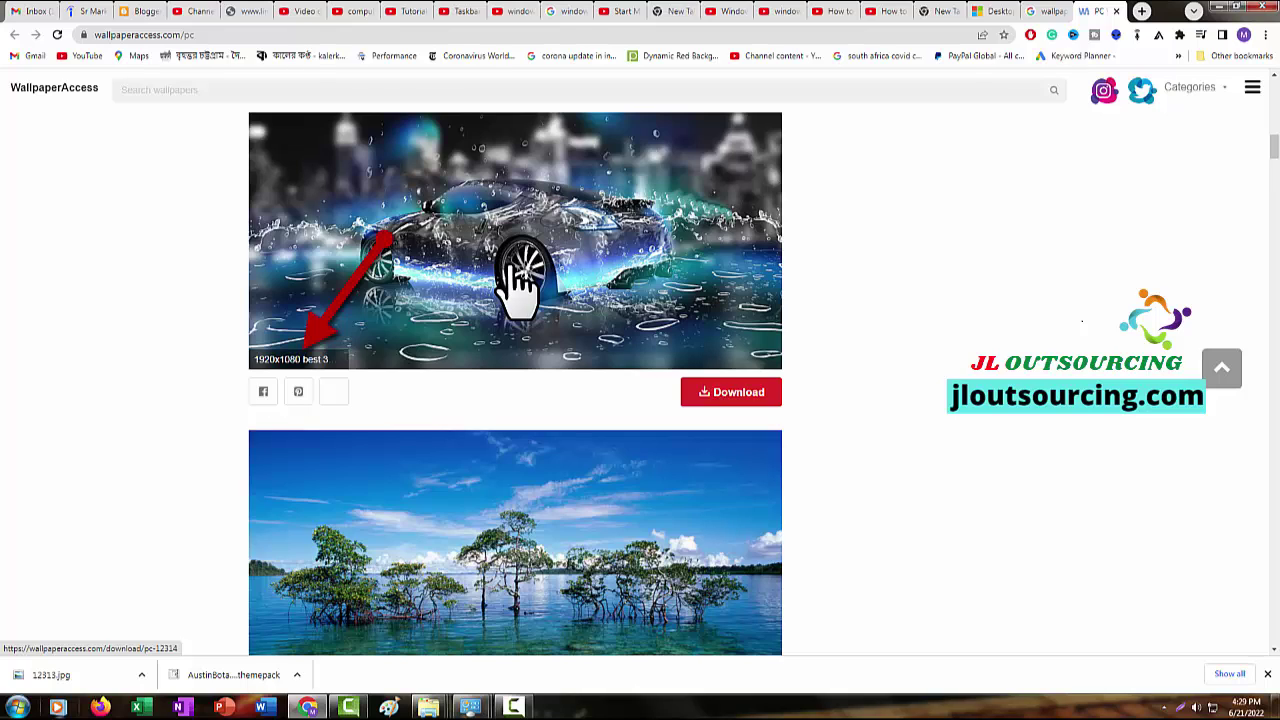
click(518, 268)
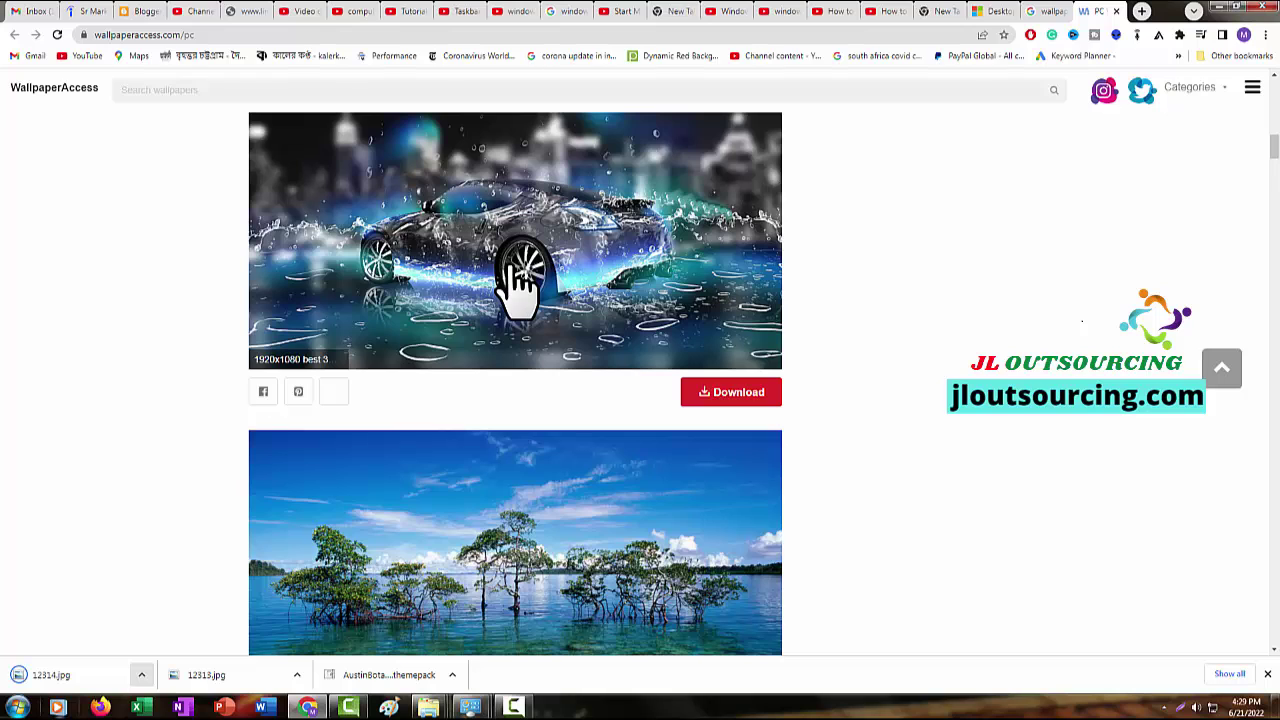
click(141, 675)
click(180, 629)
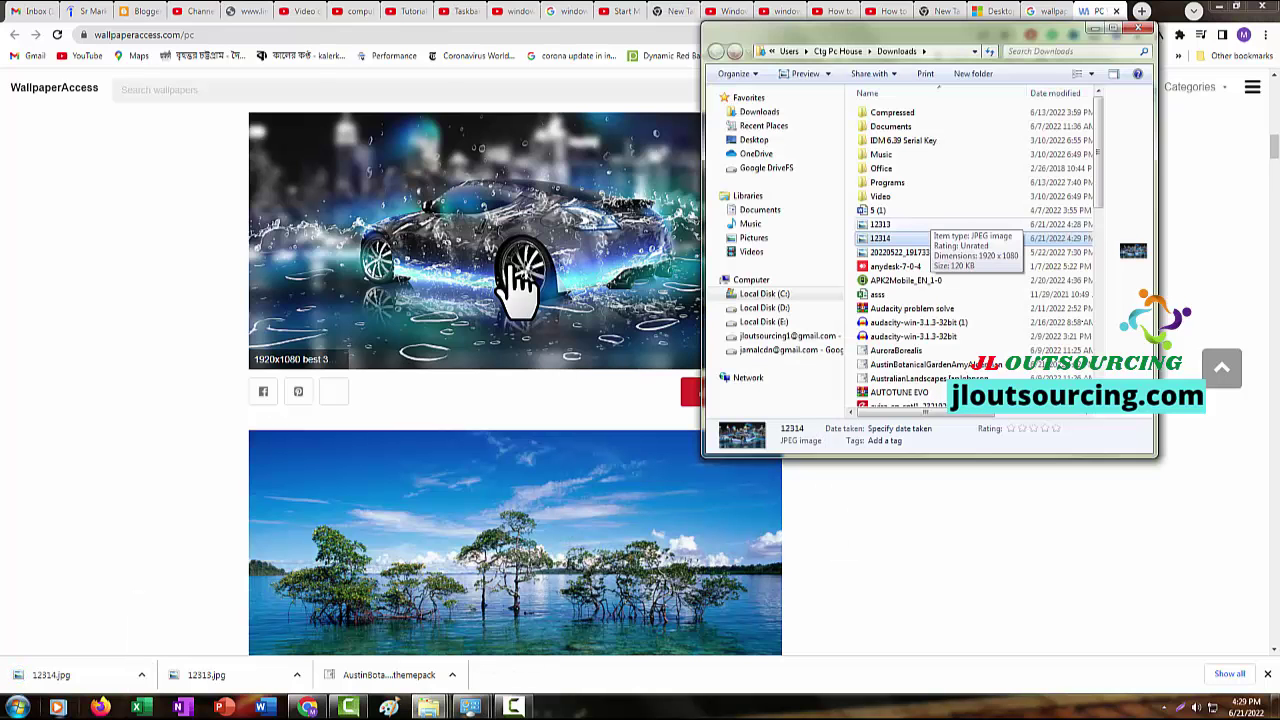
- Move the downloaded picture 12314 from Downloads into the folder 44 on the desktop
right_click(897, 238)
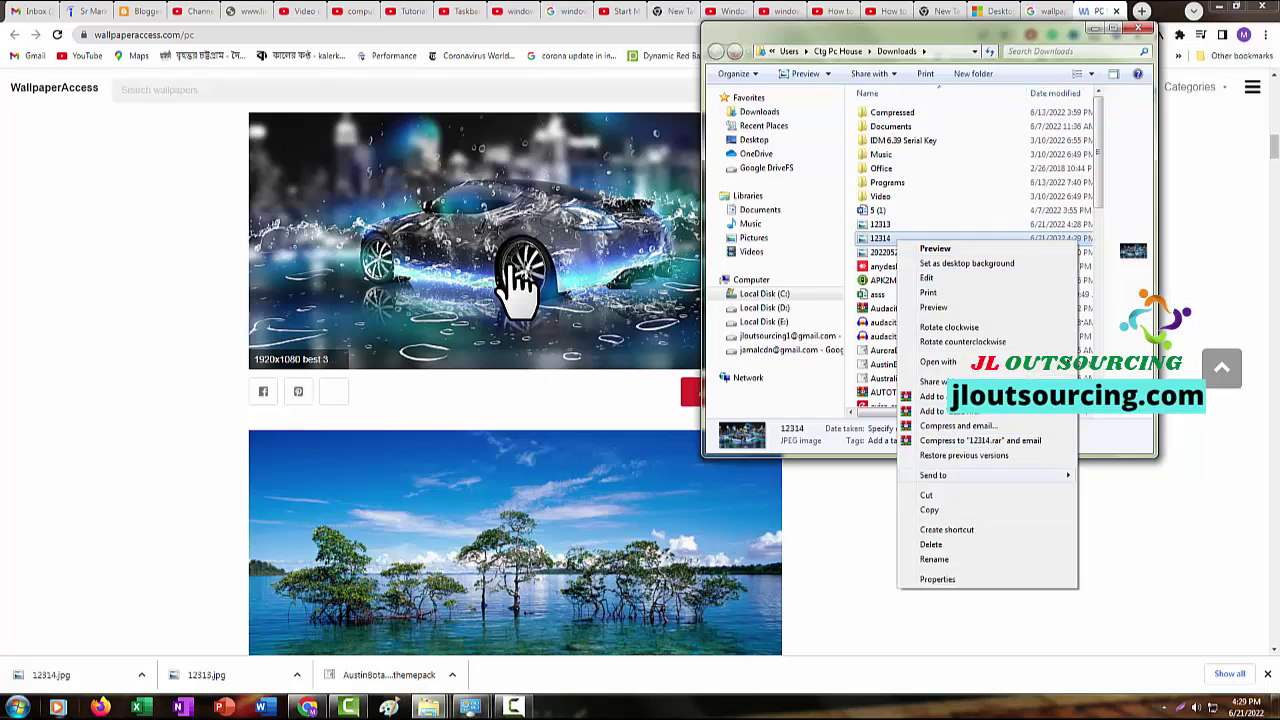
click(926, 495)
click(754, 139)
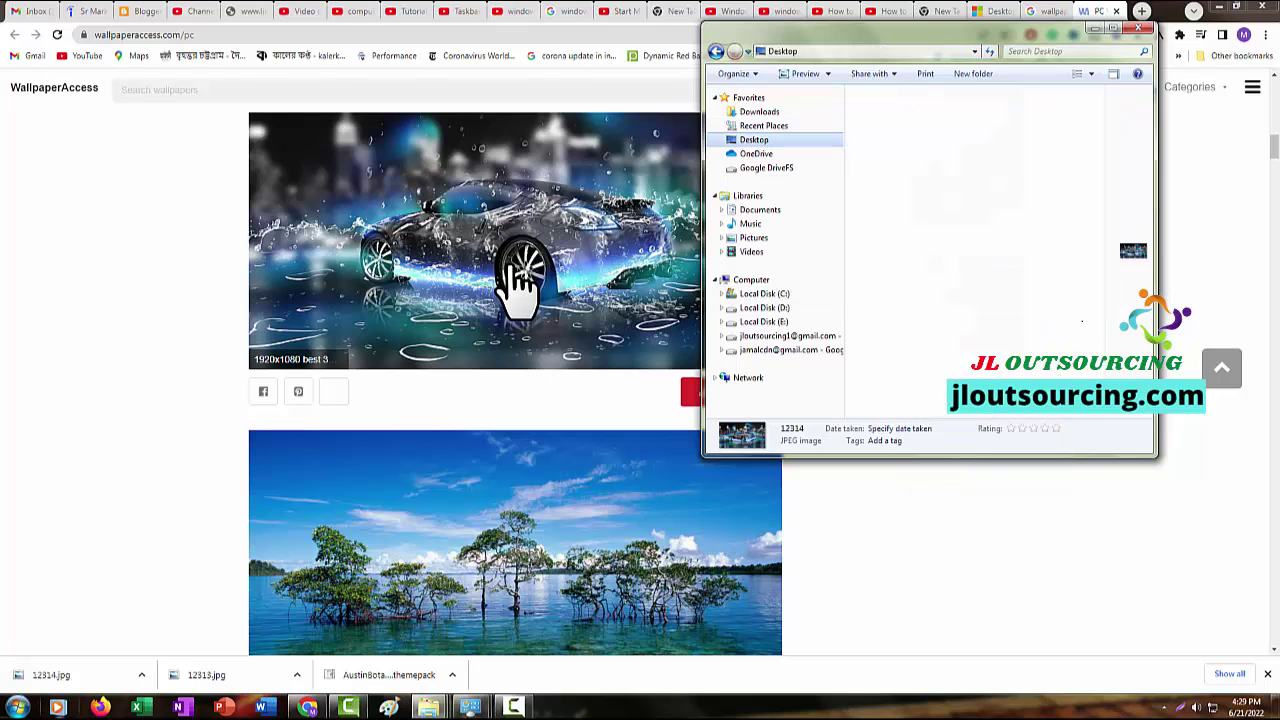
double_click(900, 367)
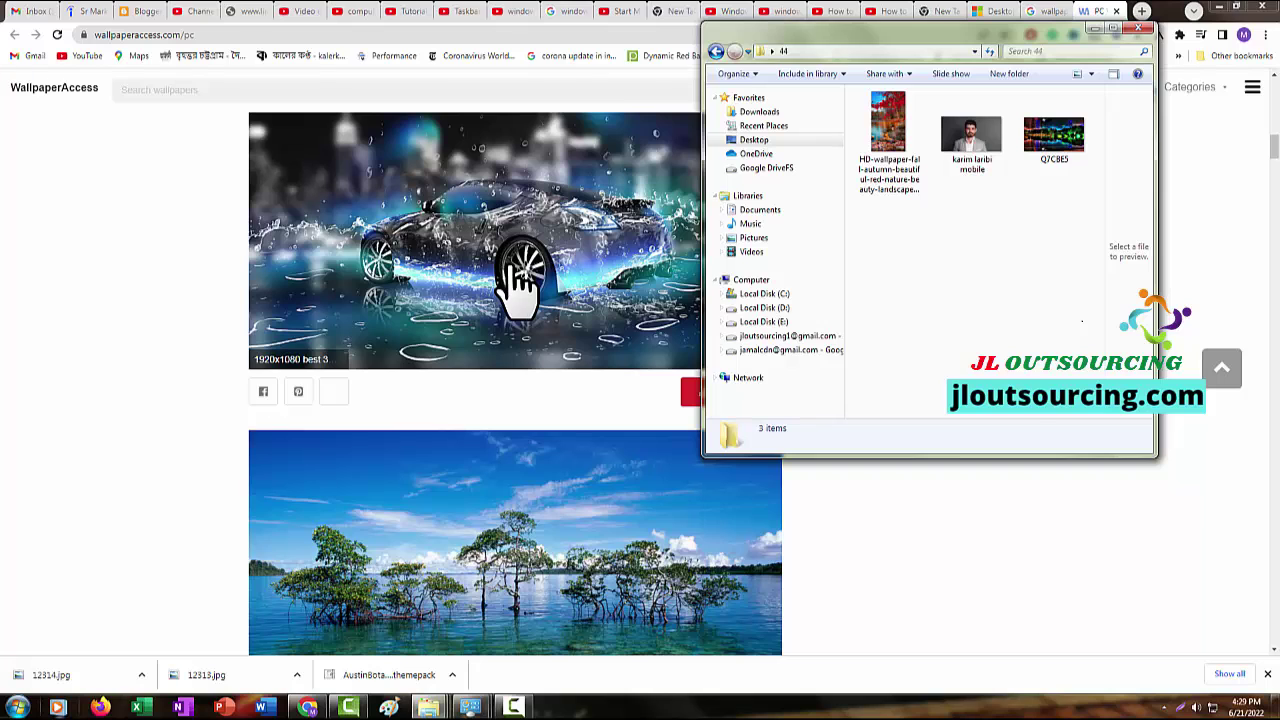
right_click(876, 238)
click(900, 330)
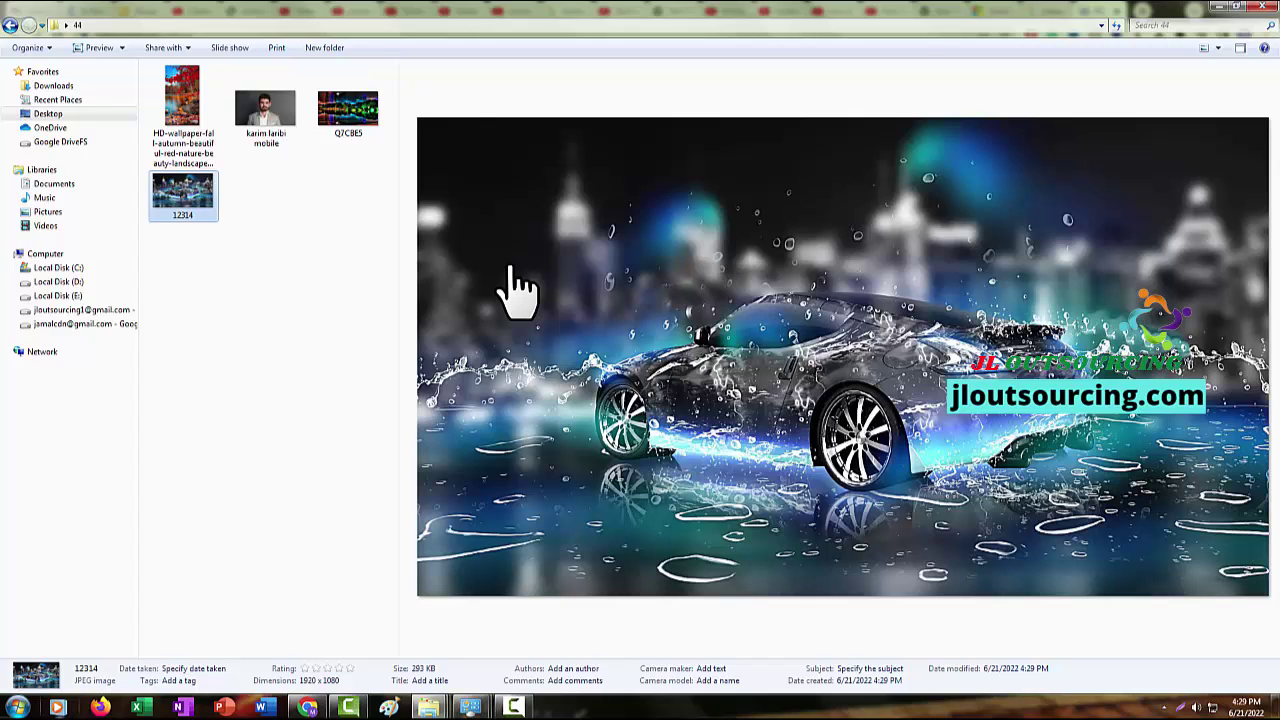
- Set the picture 12314 as the desktop background and show the desktop
key(Menu)
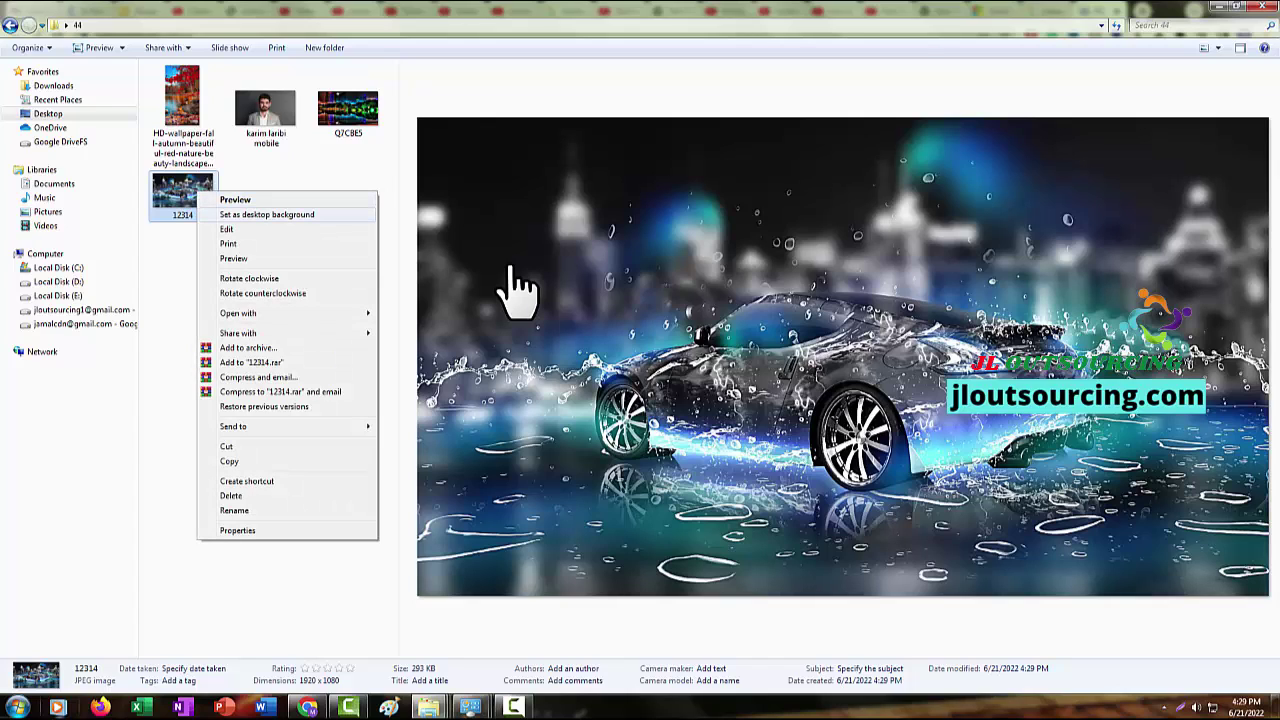
key(Return)
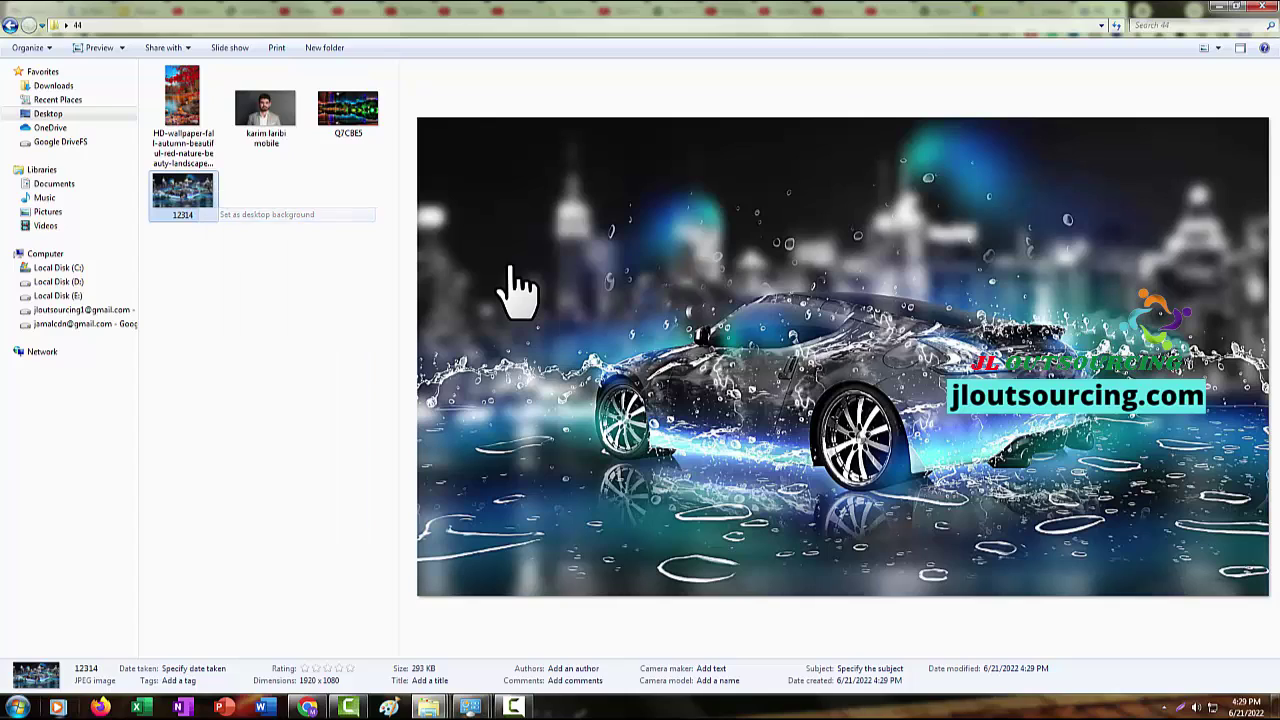
key(super+d)
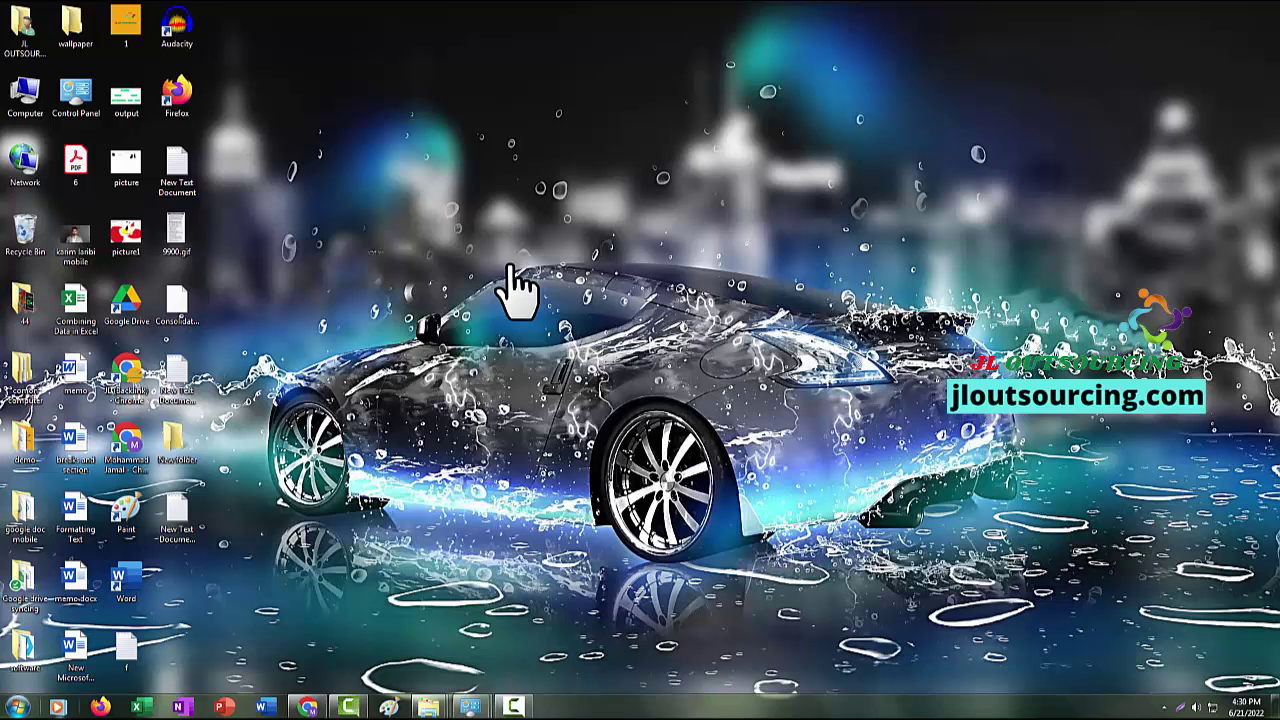
- Clear the selected pictures from folder 44, select only the car picture, and save it as the desktop background
right_click(518, 288)
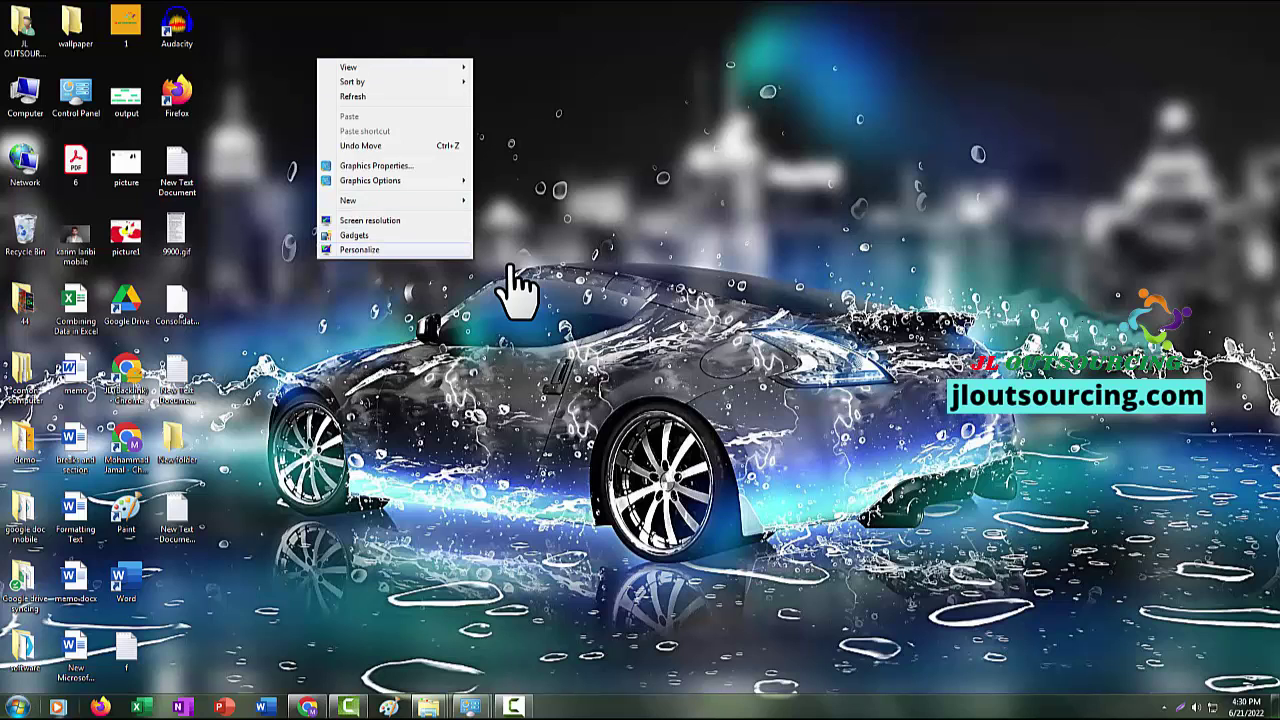
click(390, 252)
key(super+Up)
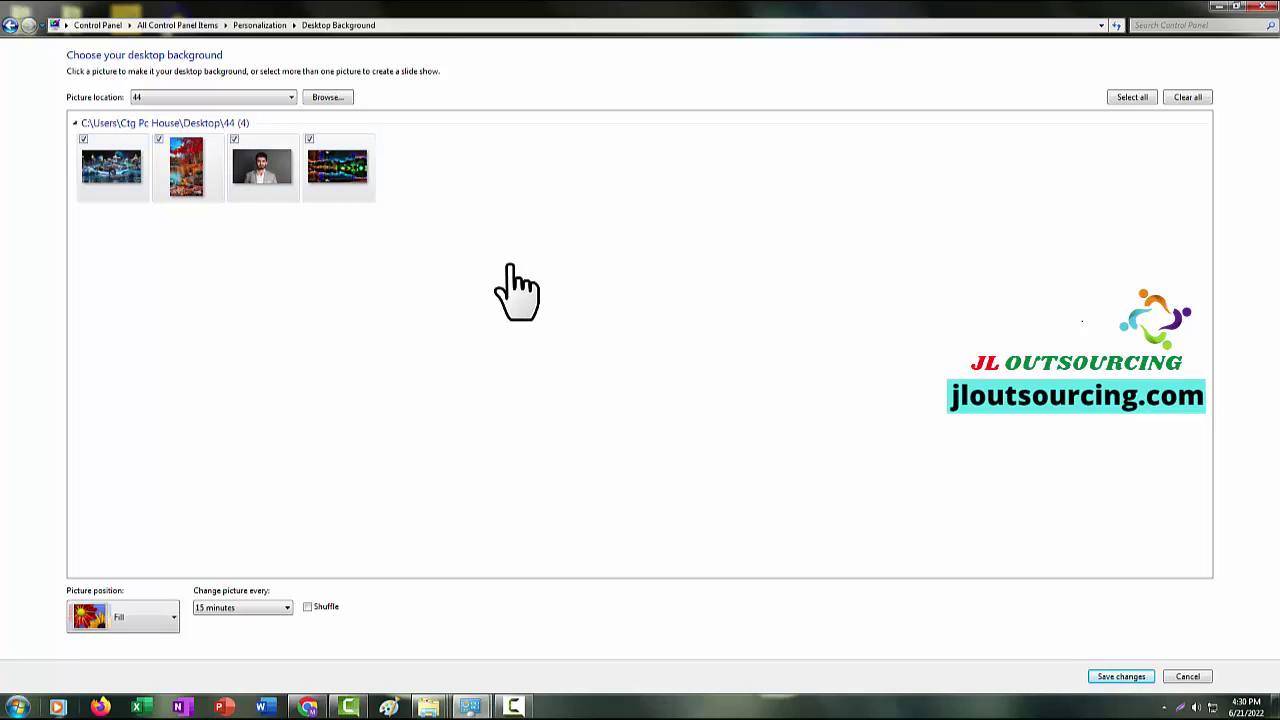
key(space)
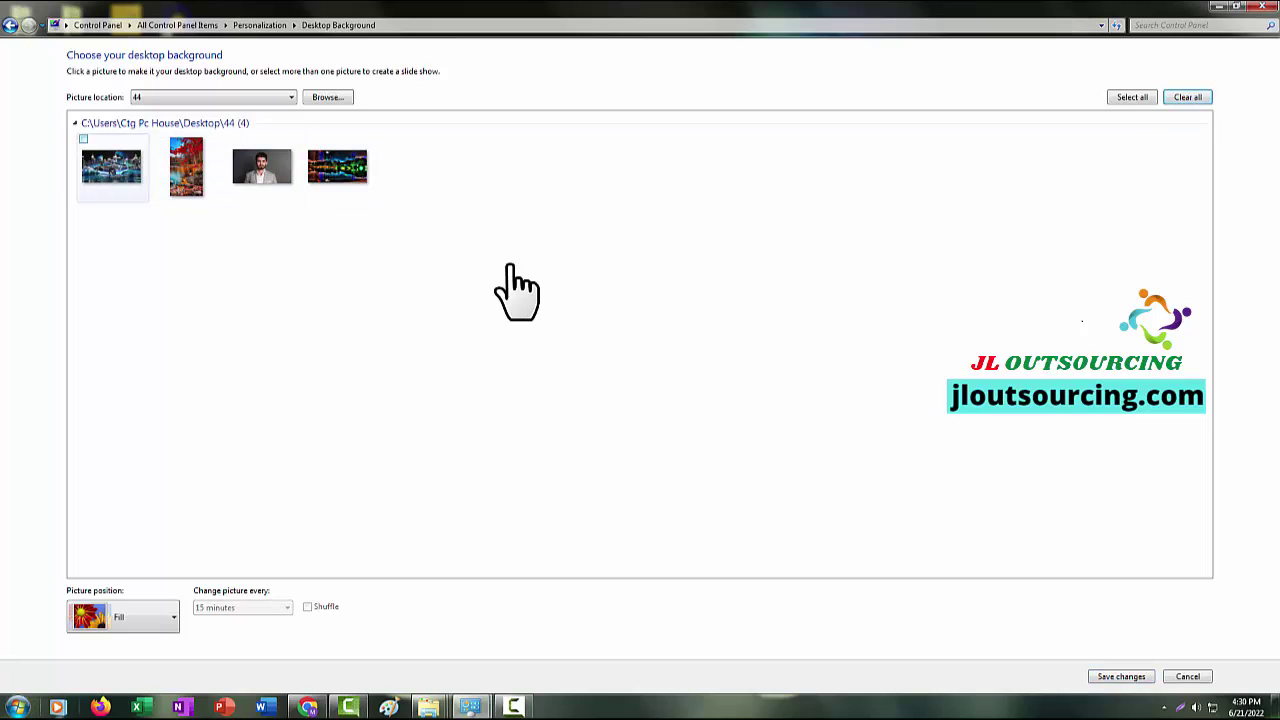
key(Tab)
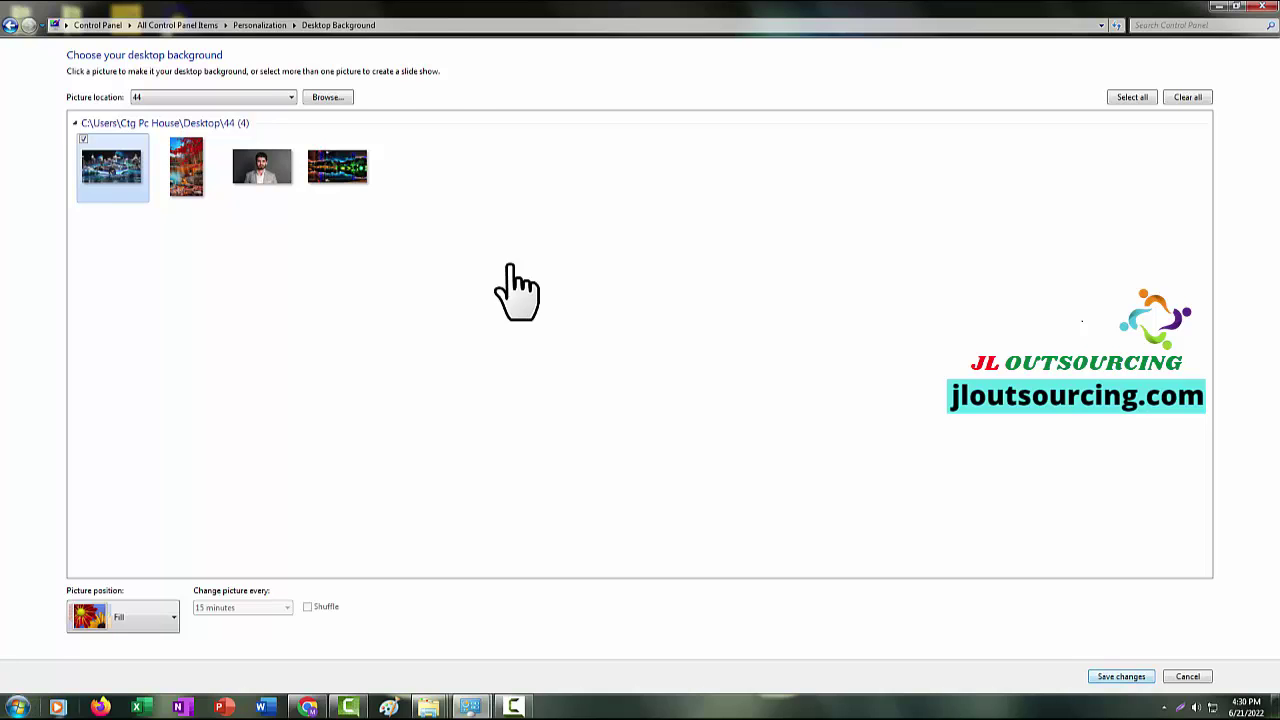
key(Return)
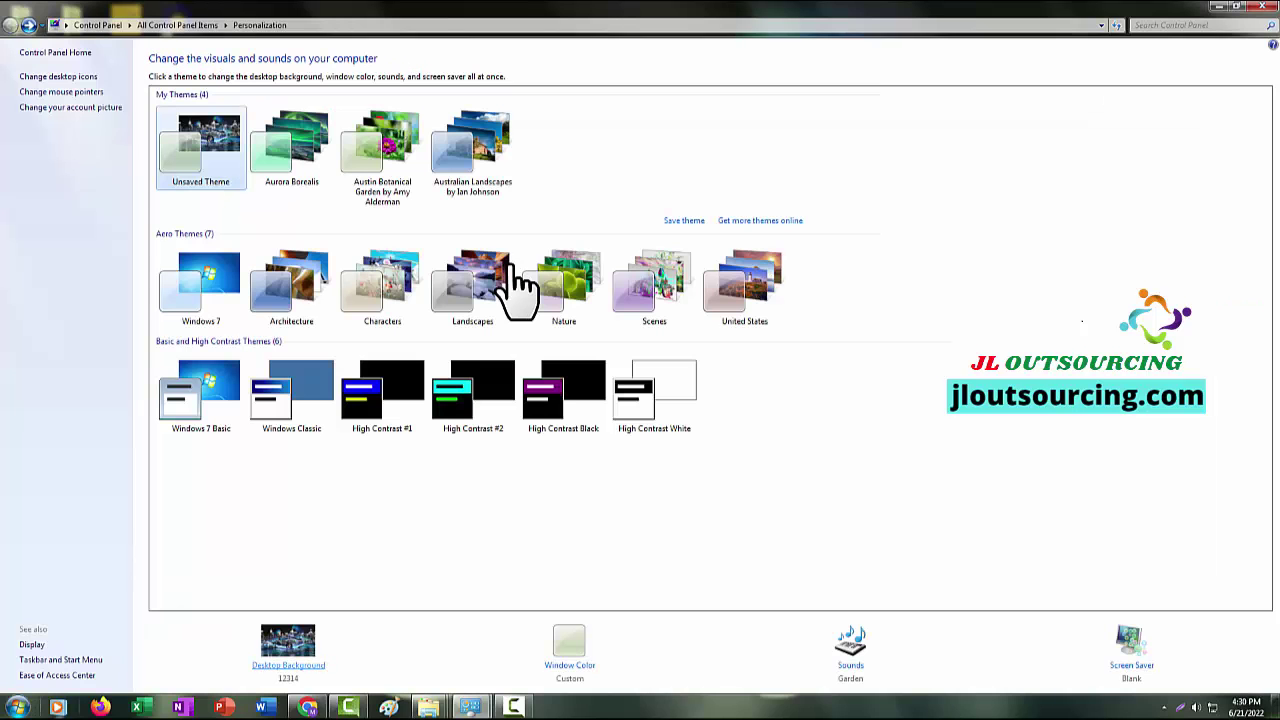
- Reopen the Desktop Background settings and switch the picture location to Pictures Library
key(alt+Left)
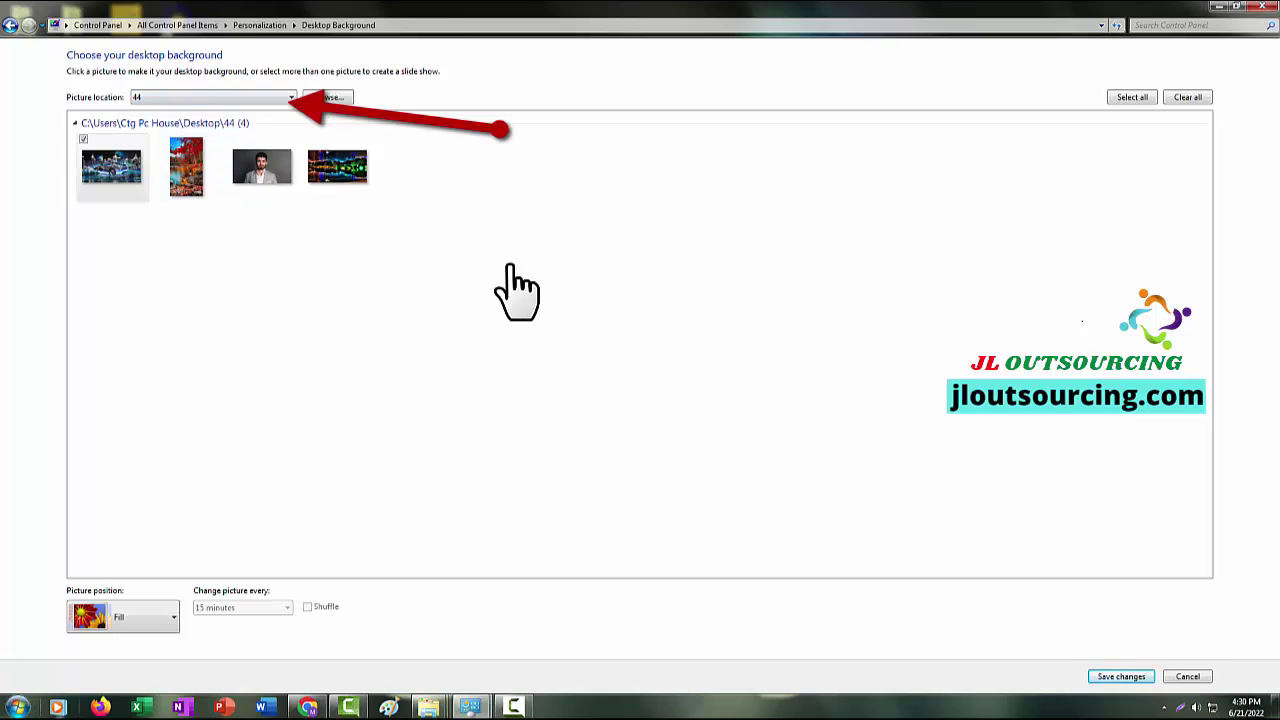
key(alt+Down)
key(Up)
key(Up)
key(Up)
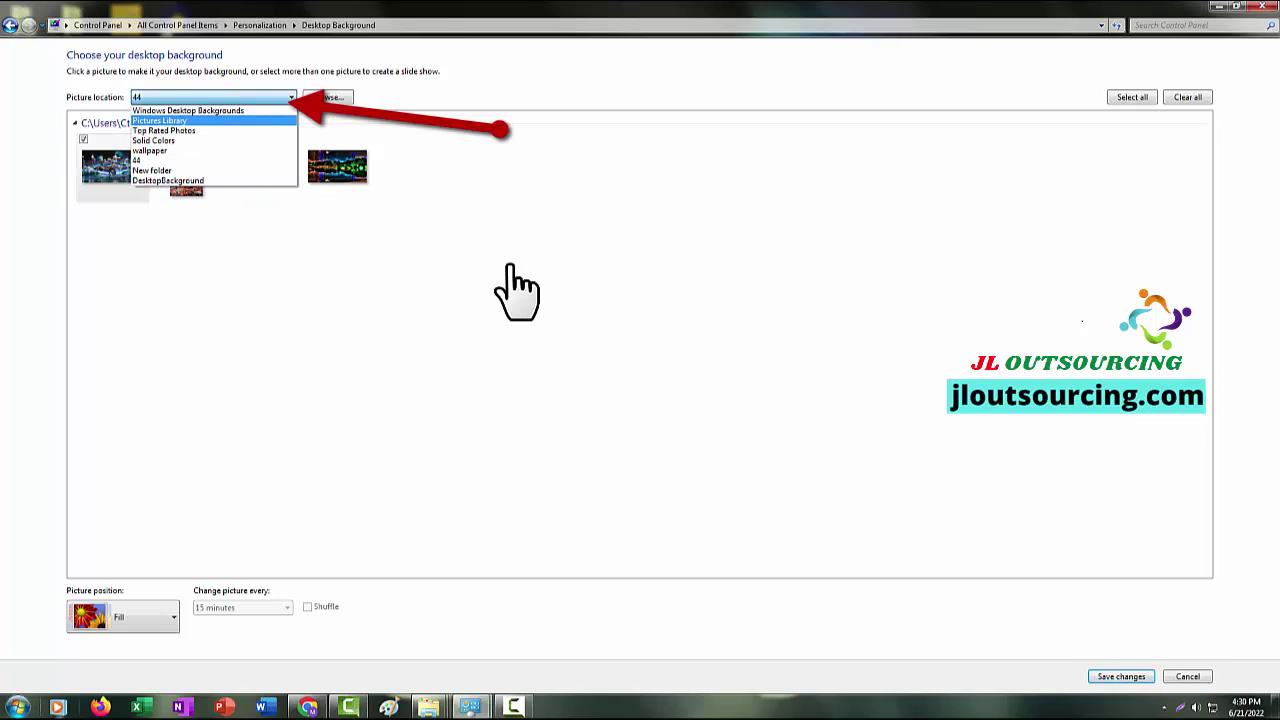
key(Return)
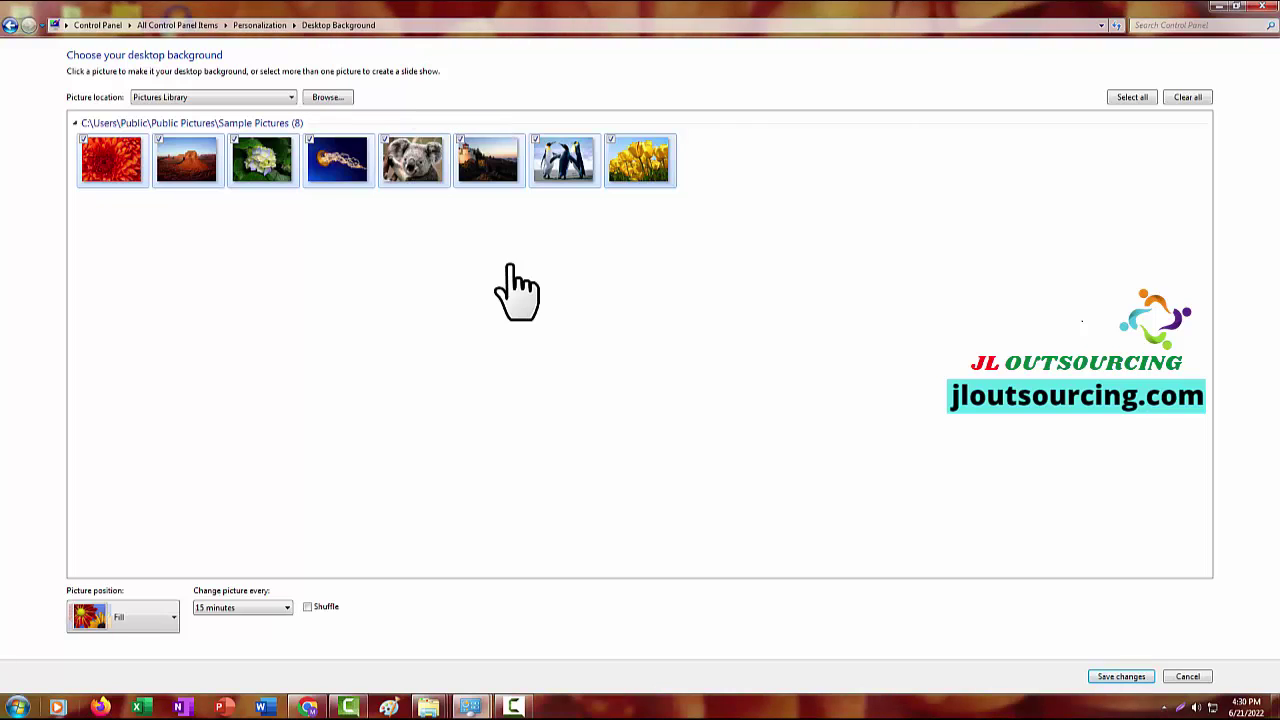
- Reduce the Desktop Background window from full screen and open the Pictures library's Sample Pictures folder in Windows Explorer beside it
key(super+Down)
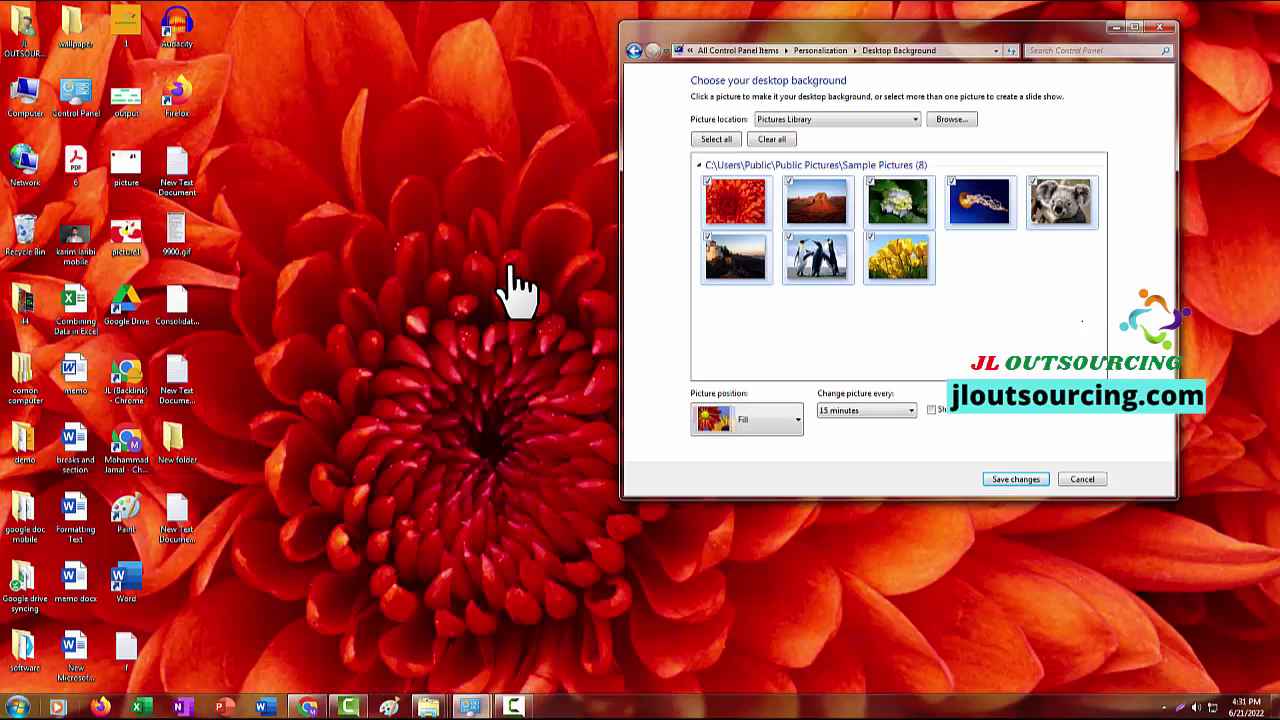
key(super+e)
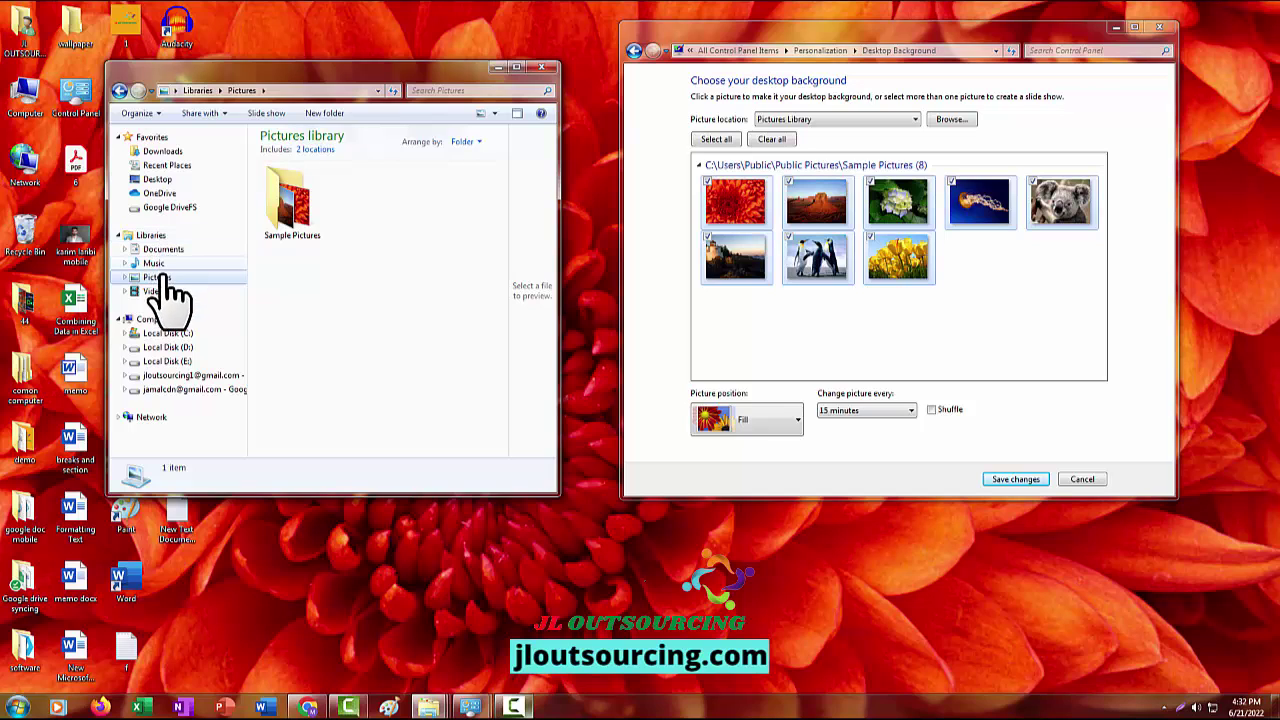
double_click(300, 228)
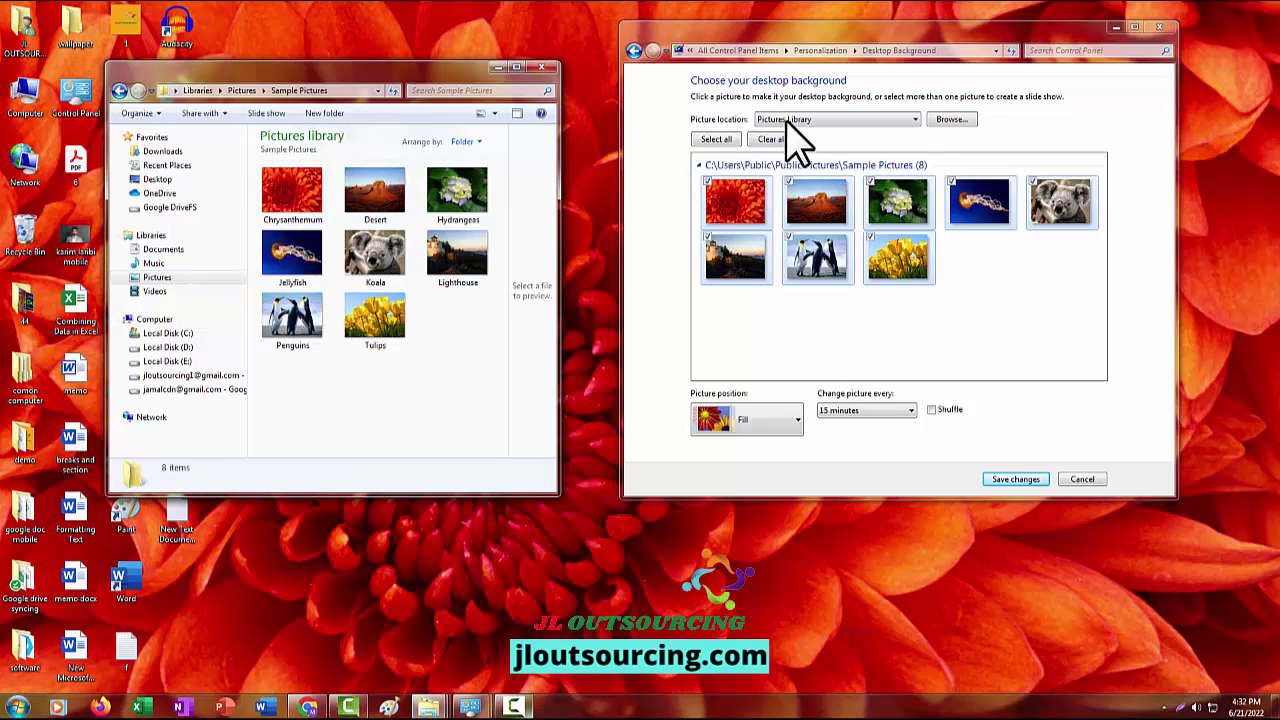
- Switch the picture location to Top Rated Photos, then to Solid Colors, and move the Sample Pictures window lower on the desktop
click(914, 119)
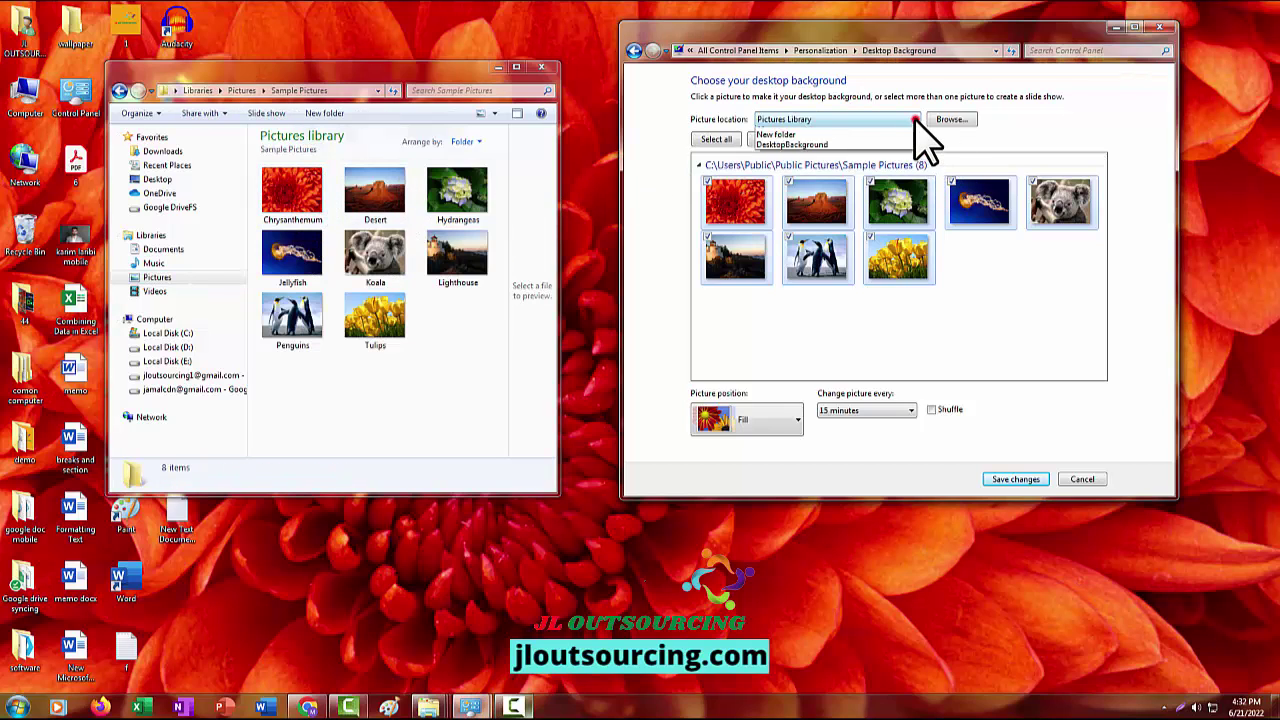
click(790, 152)
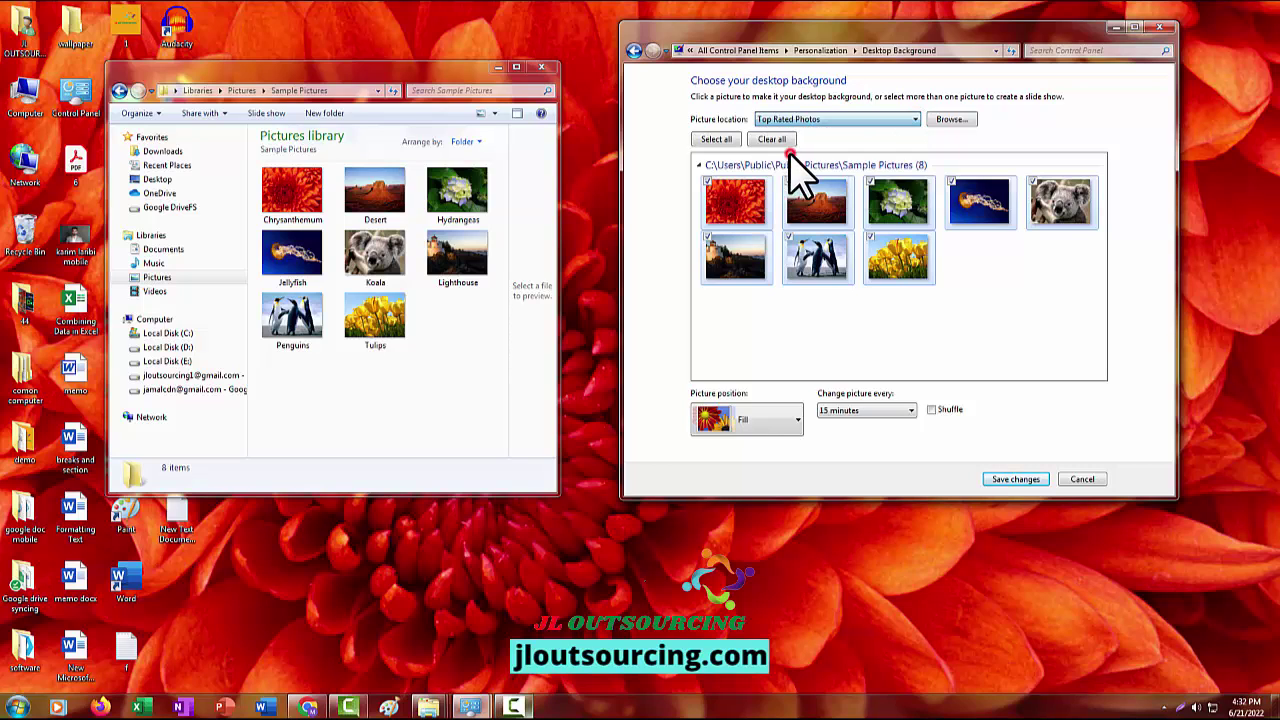
click(914, 119)
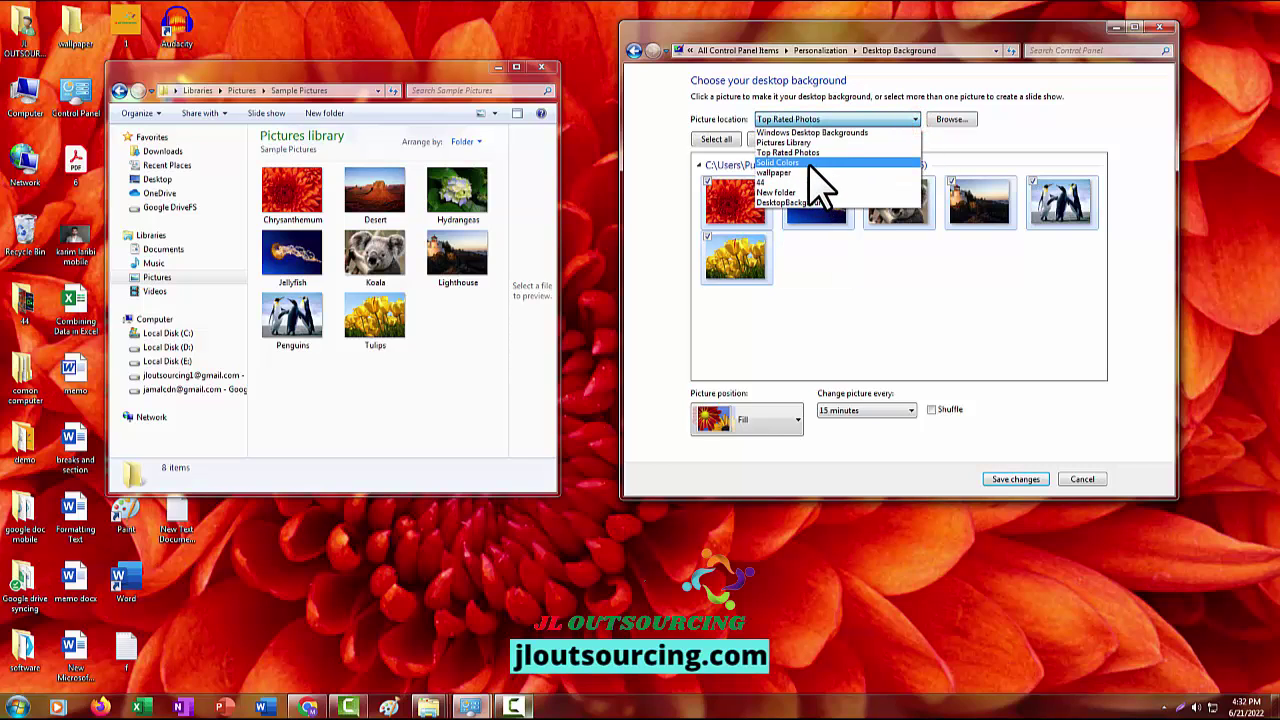
click(805, 163)
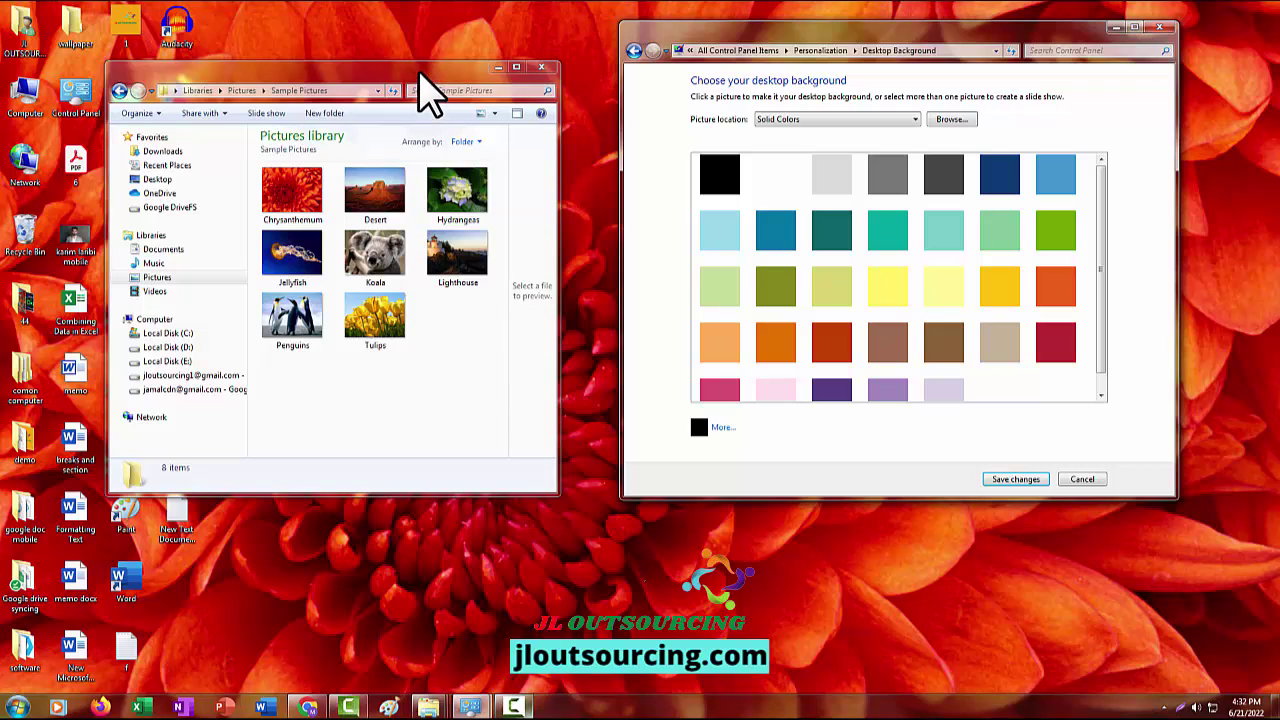
drag(423, 75, 368, 224)
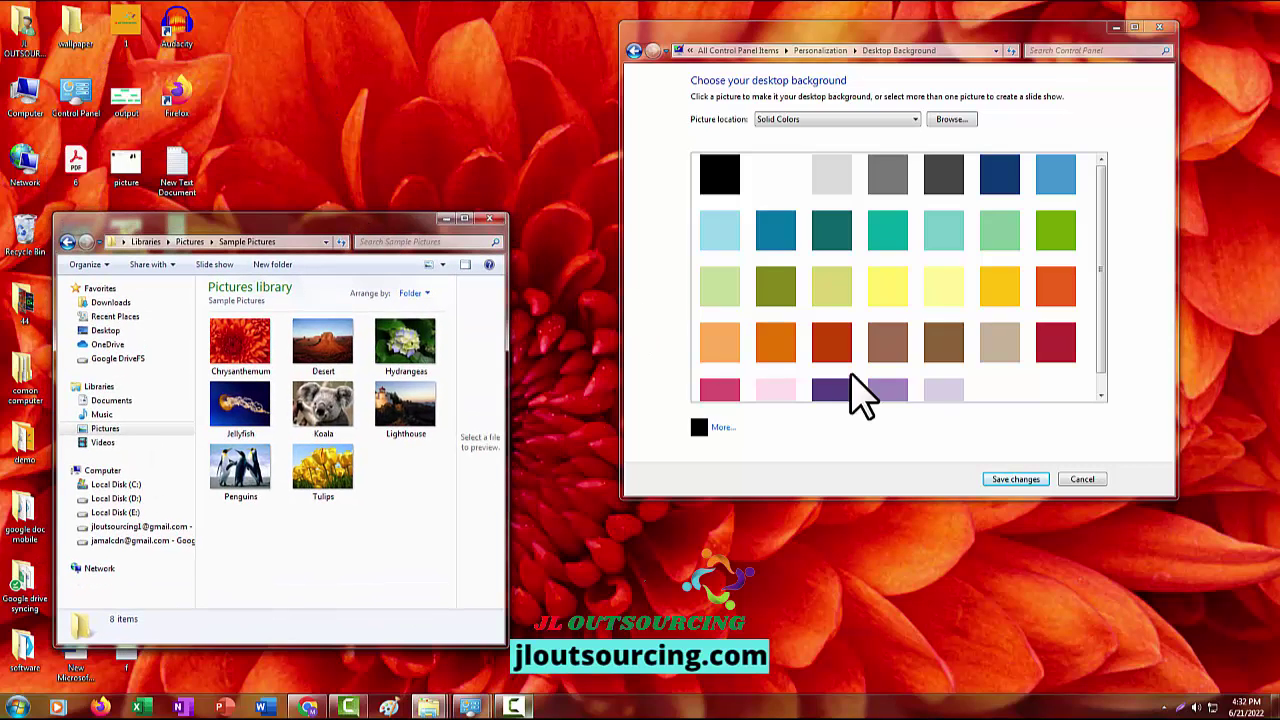
- Set the bright green solid color as the desktop background, then view the additional color choices and close them without a change
click(1058, 232)
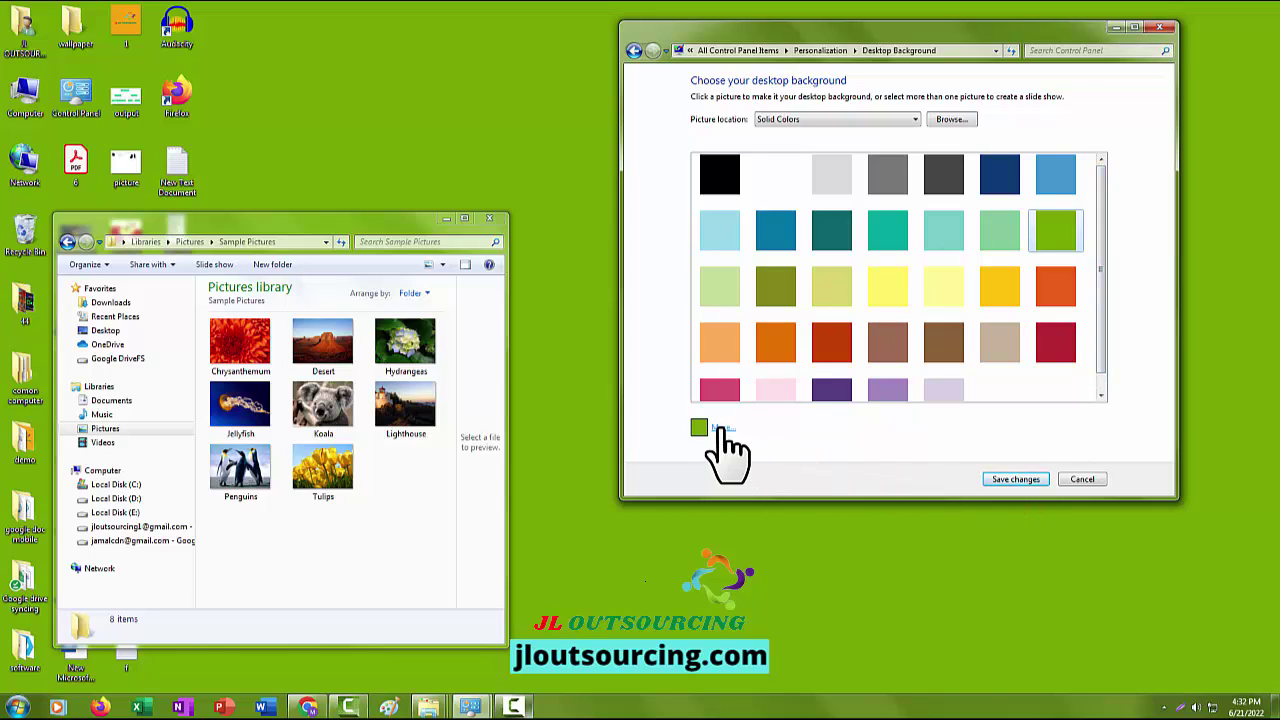
drag(1101, 272, 1114, 349)
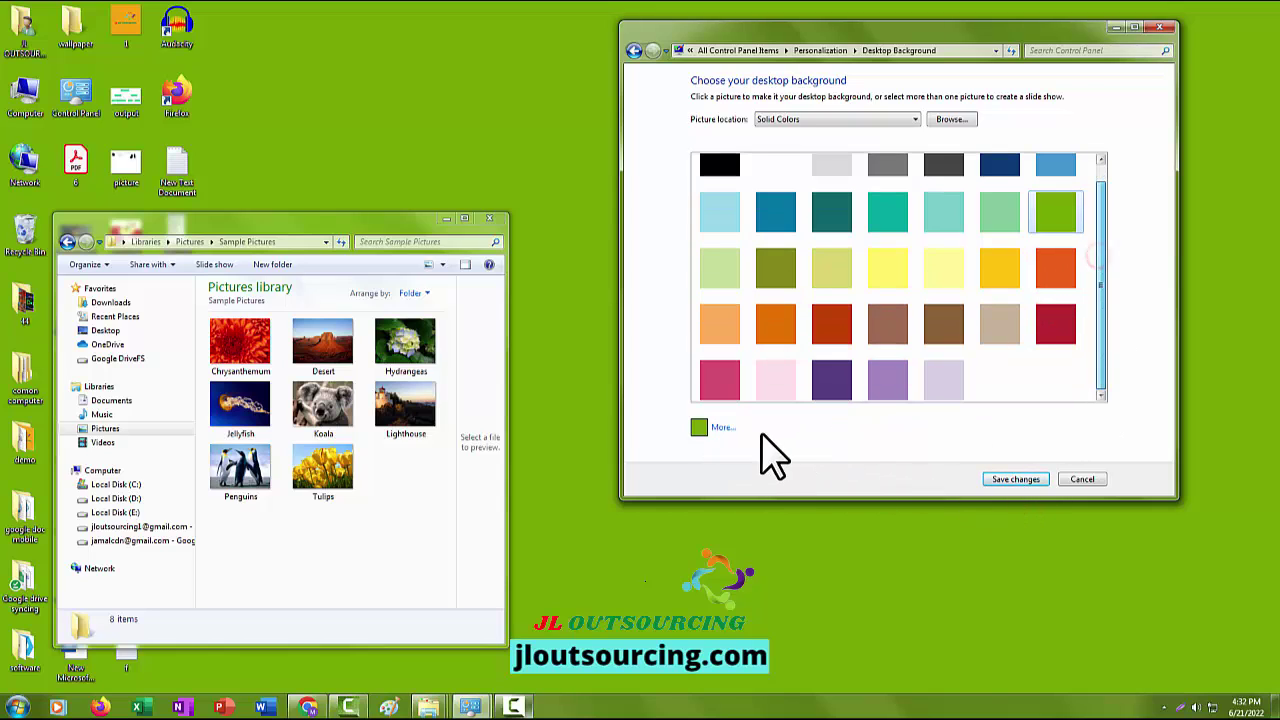
click(721, 430)
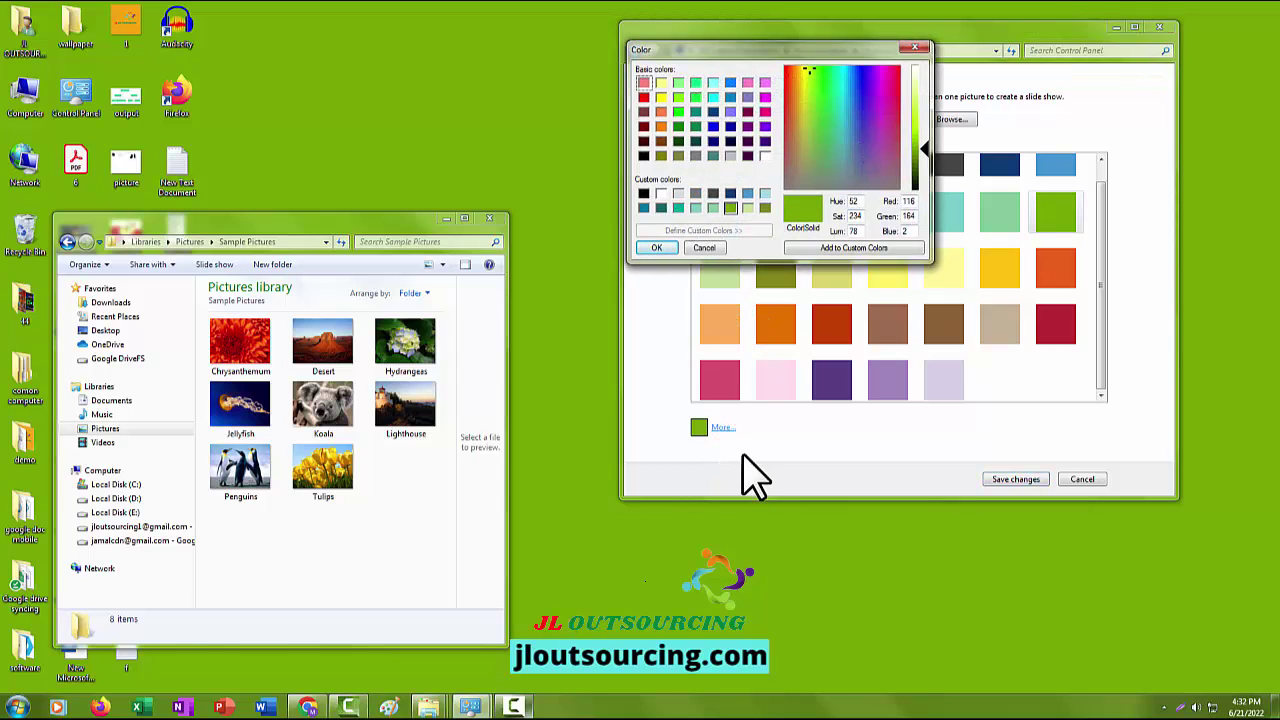
click(921, 50)
click(837, 119)
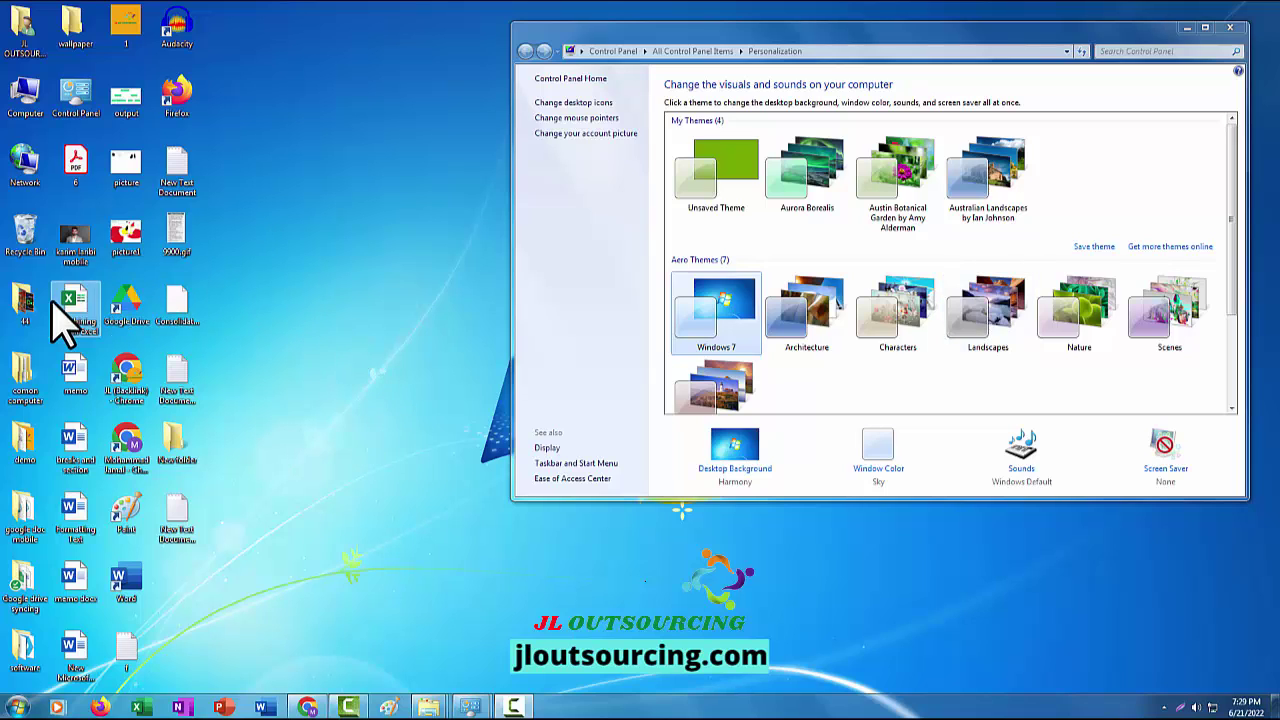
- Open the desktop folder 44 and set its picture 12314 as the desktop background
double_click(22, 300)
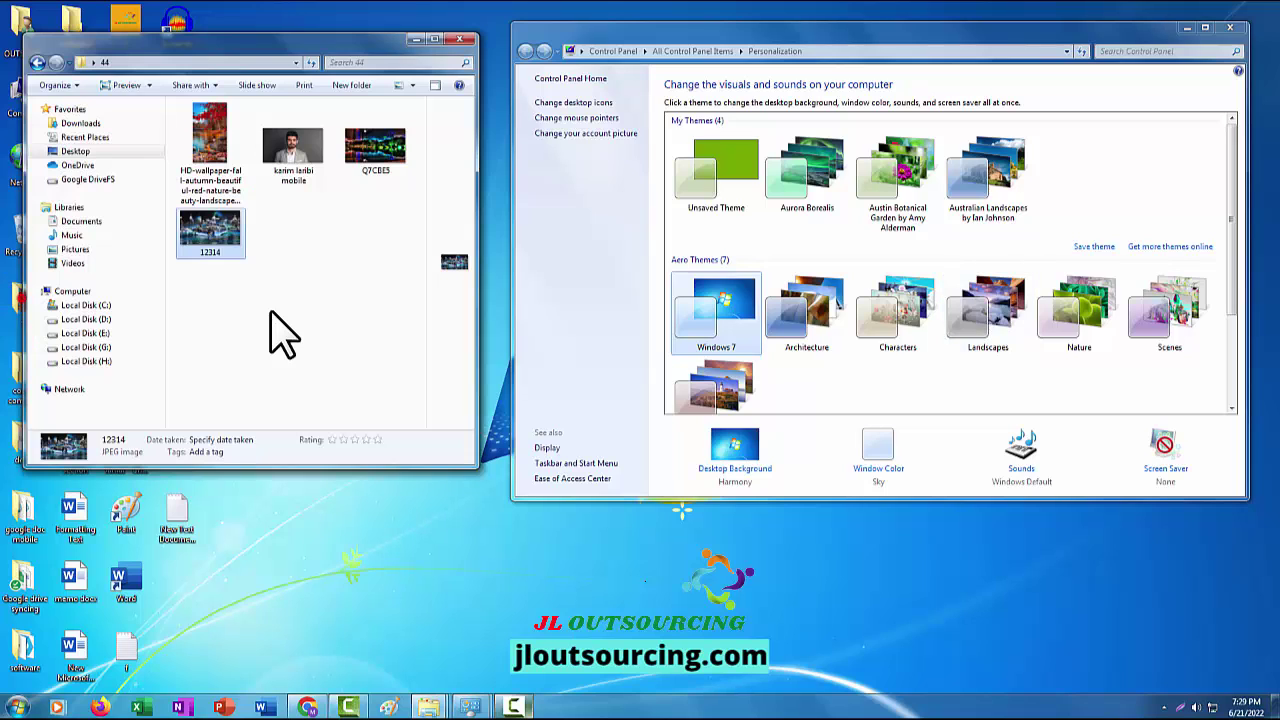
right_click(220, 255)
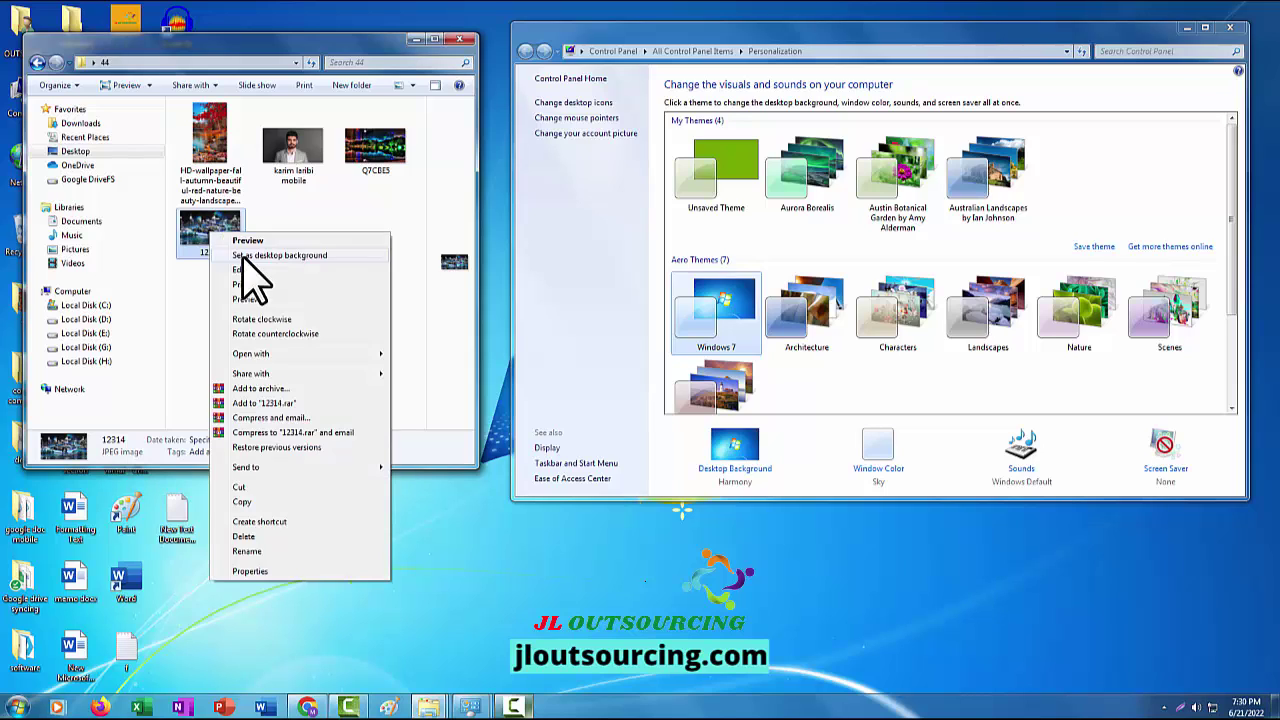
click(325, 256)
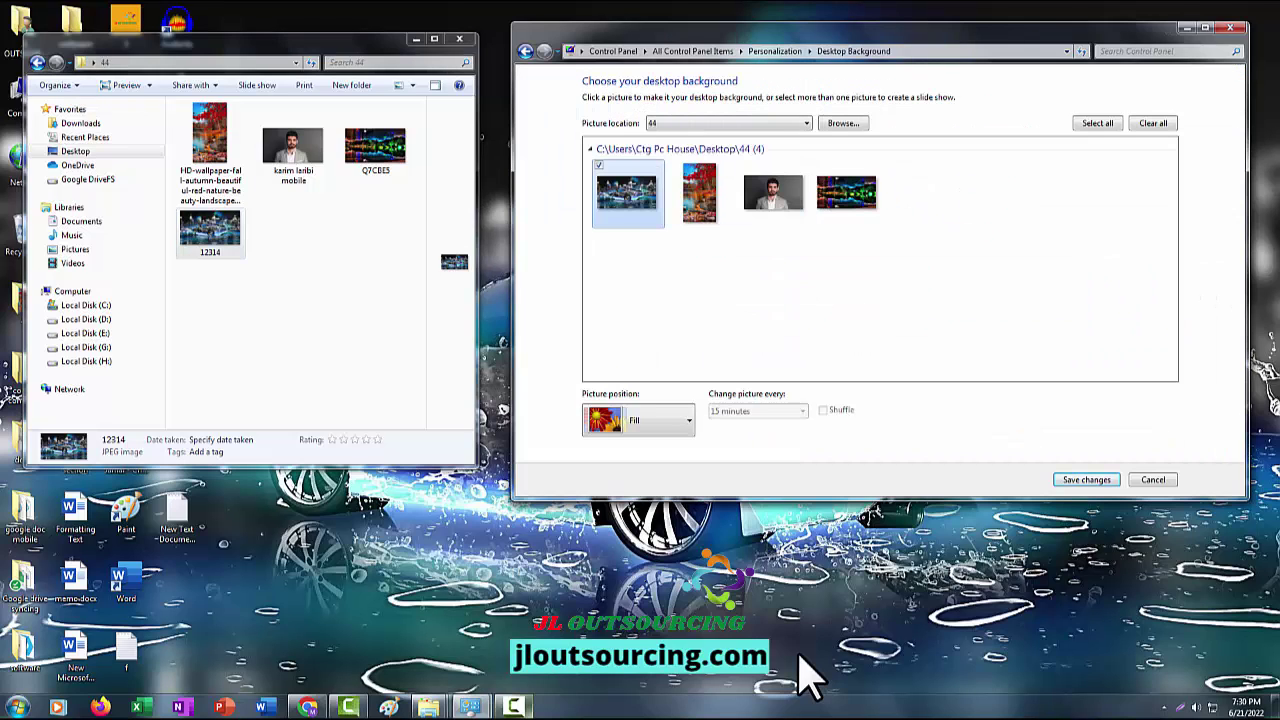
- Browse for the source of the background pictures and confirm the folder 44
click(210, 232)
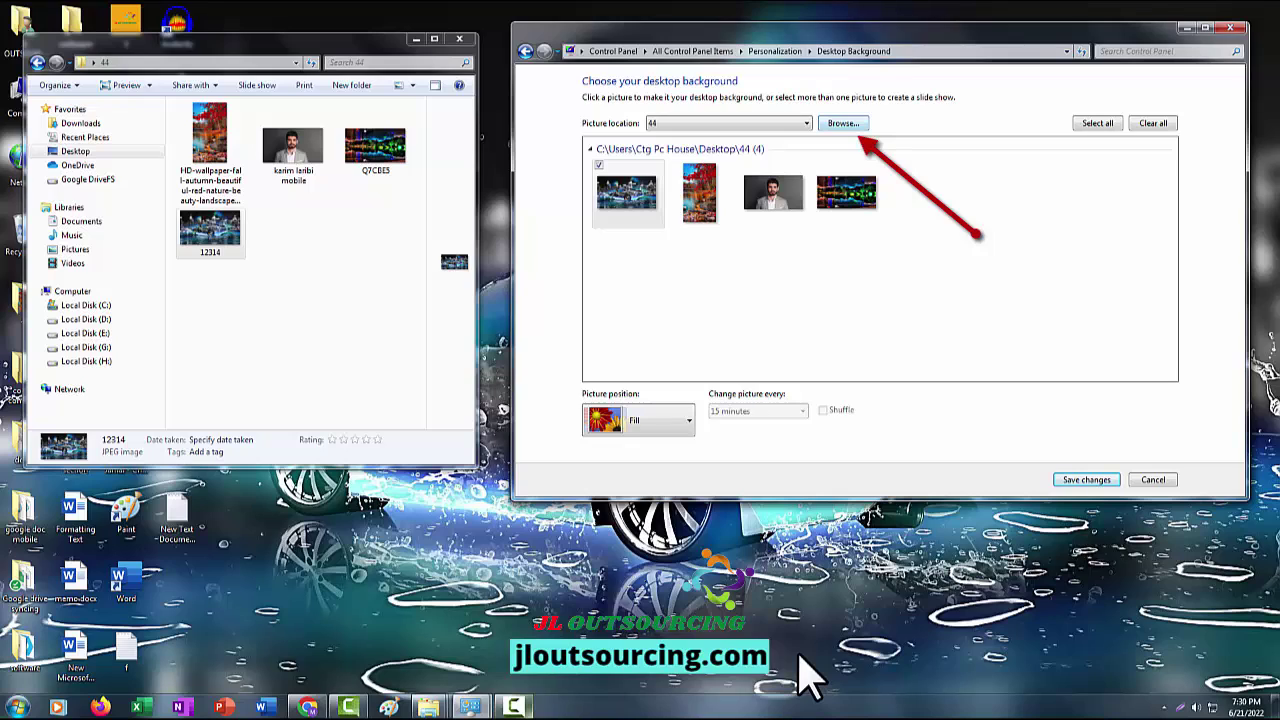
click(843, 123)
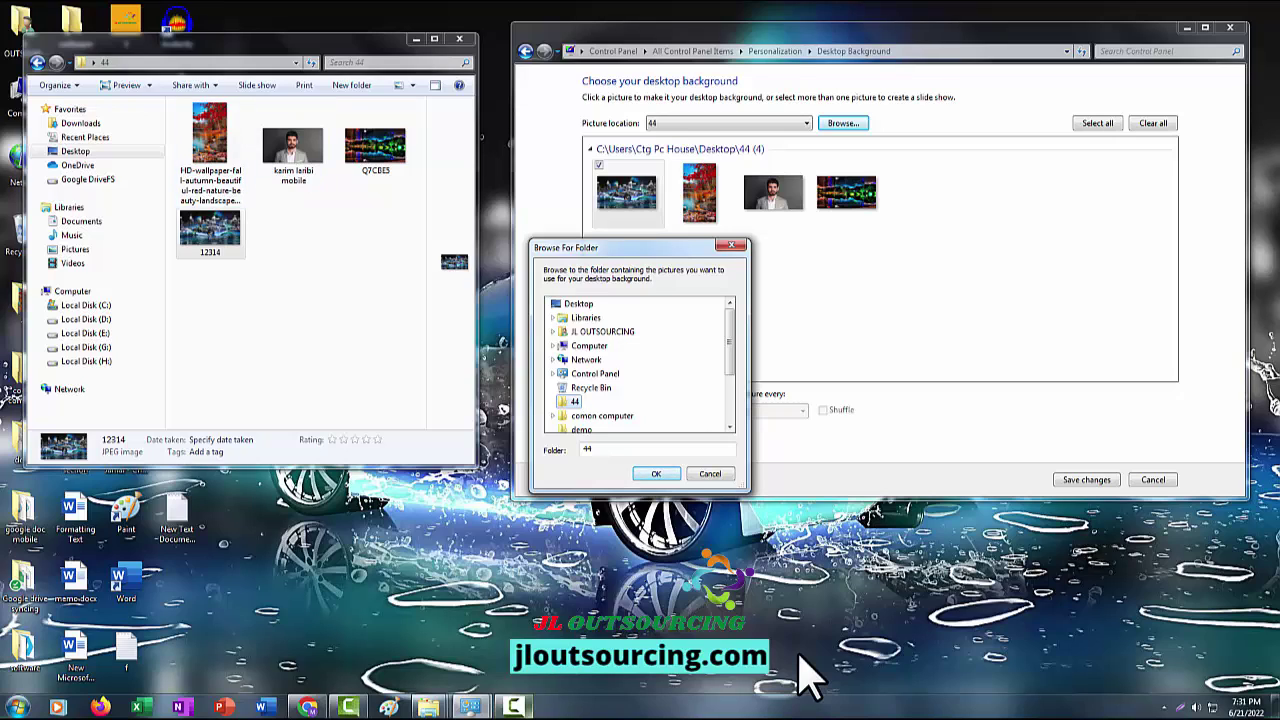
key(Return)
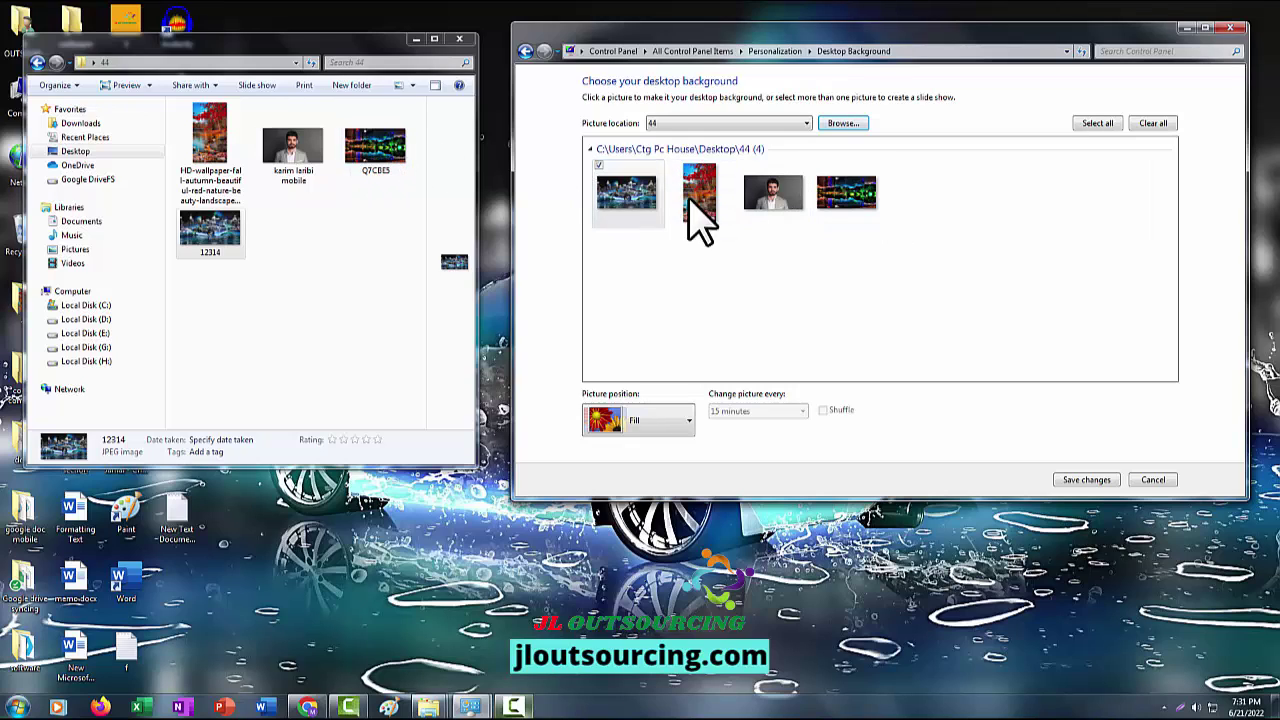
- Go back to the themes overview, view the Desktop Background settings again, and return to the overview
click(527, 52)
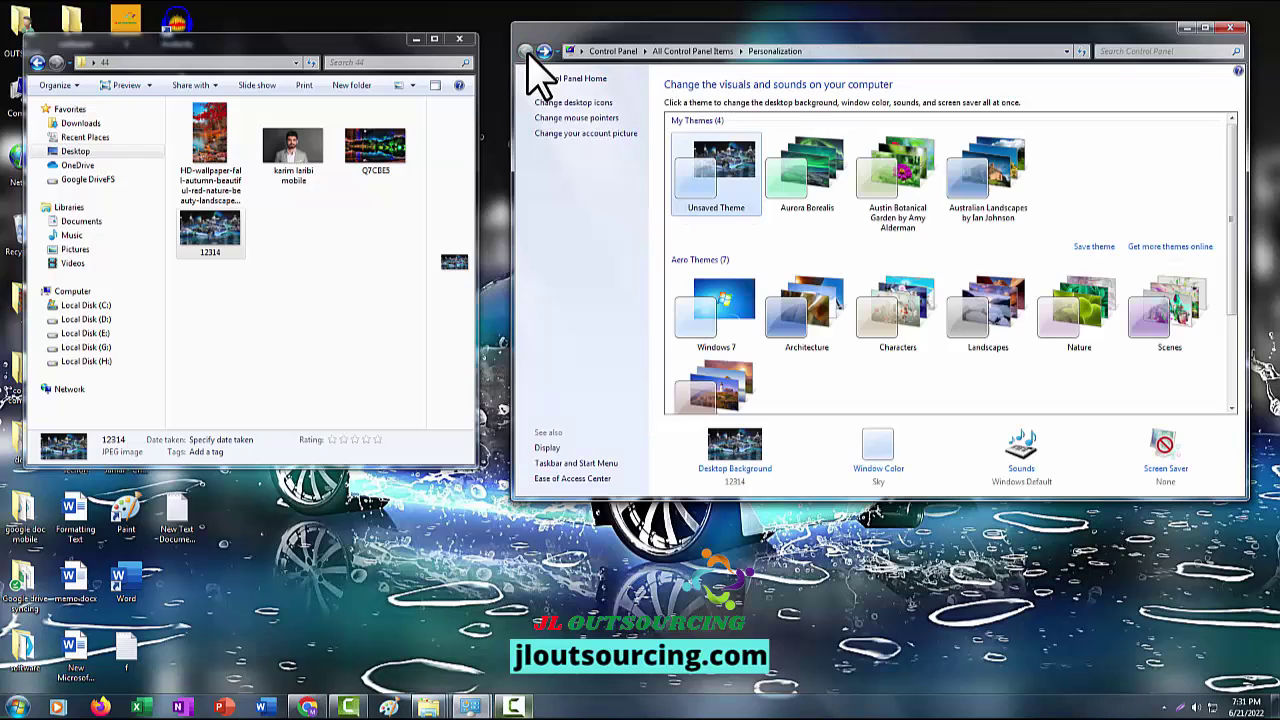
click(742, 475)
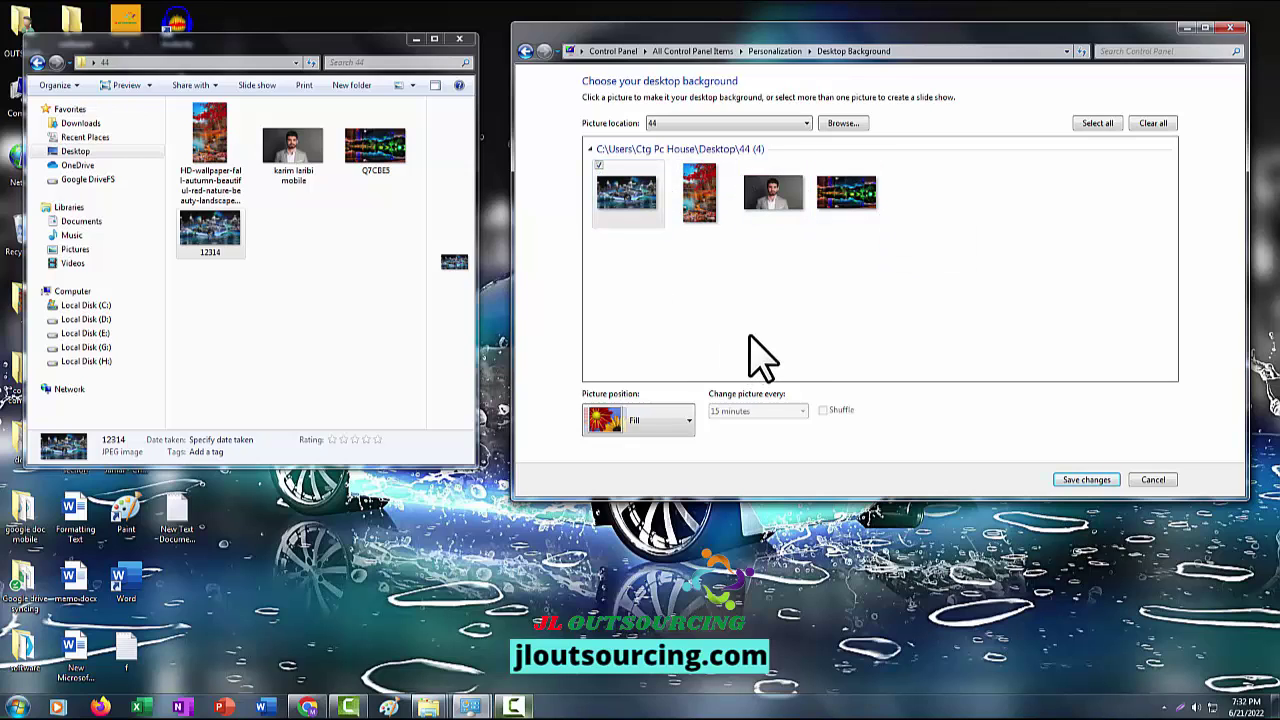
click(525, 51)
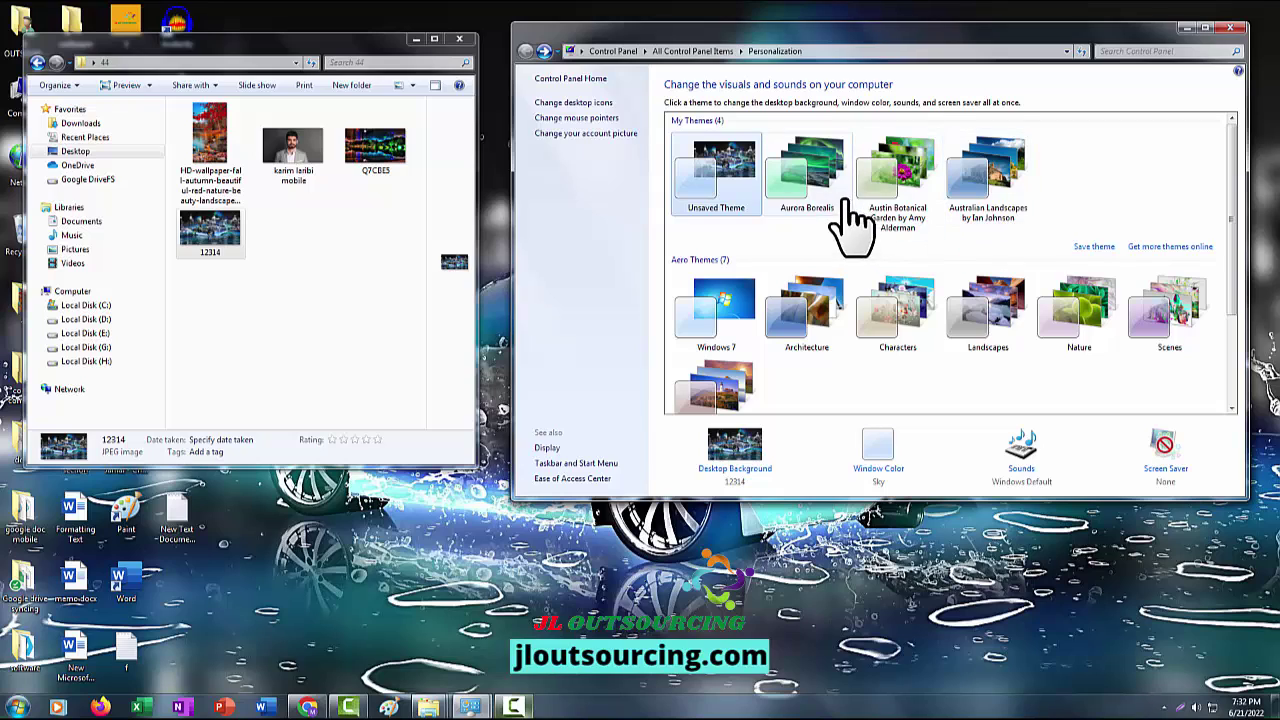
- Delete the Austin Botanical Garden theme from My Themes and confirm moving it to the Recycle Bin
right_click(917, 168)
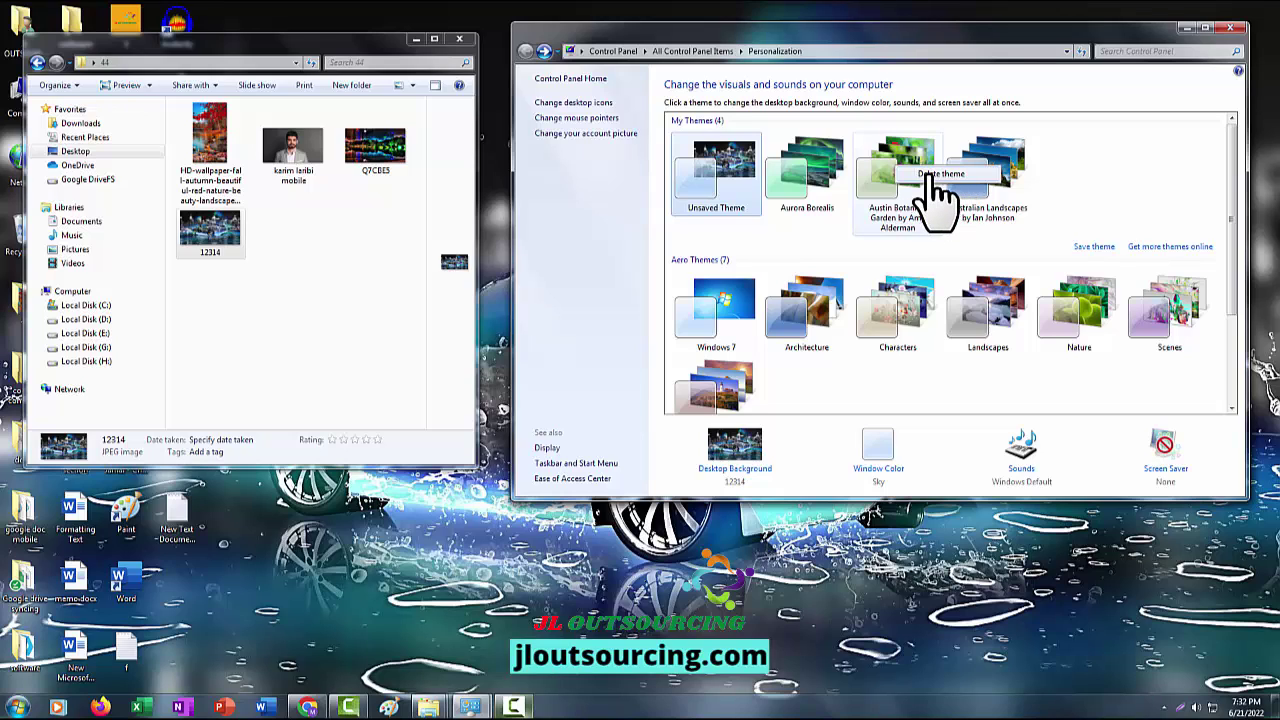
click(930, 175)
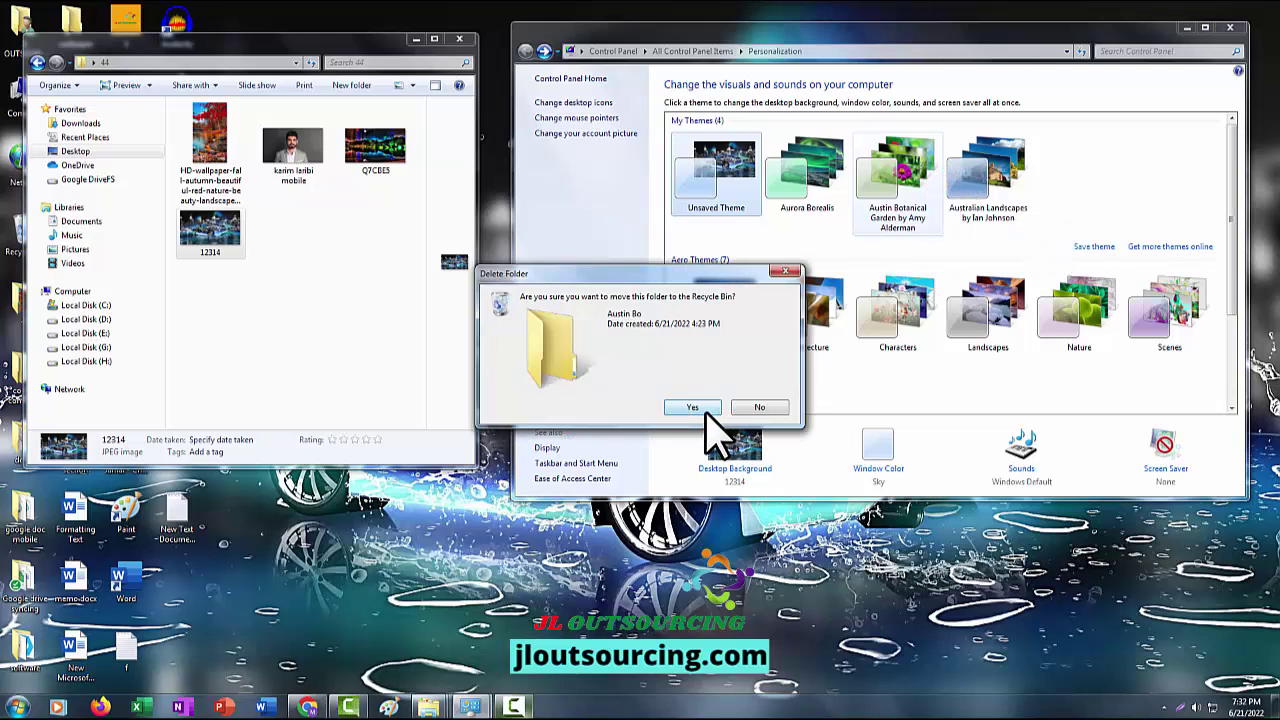
click(703, 410)
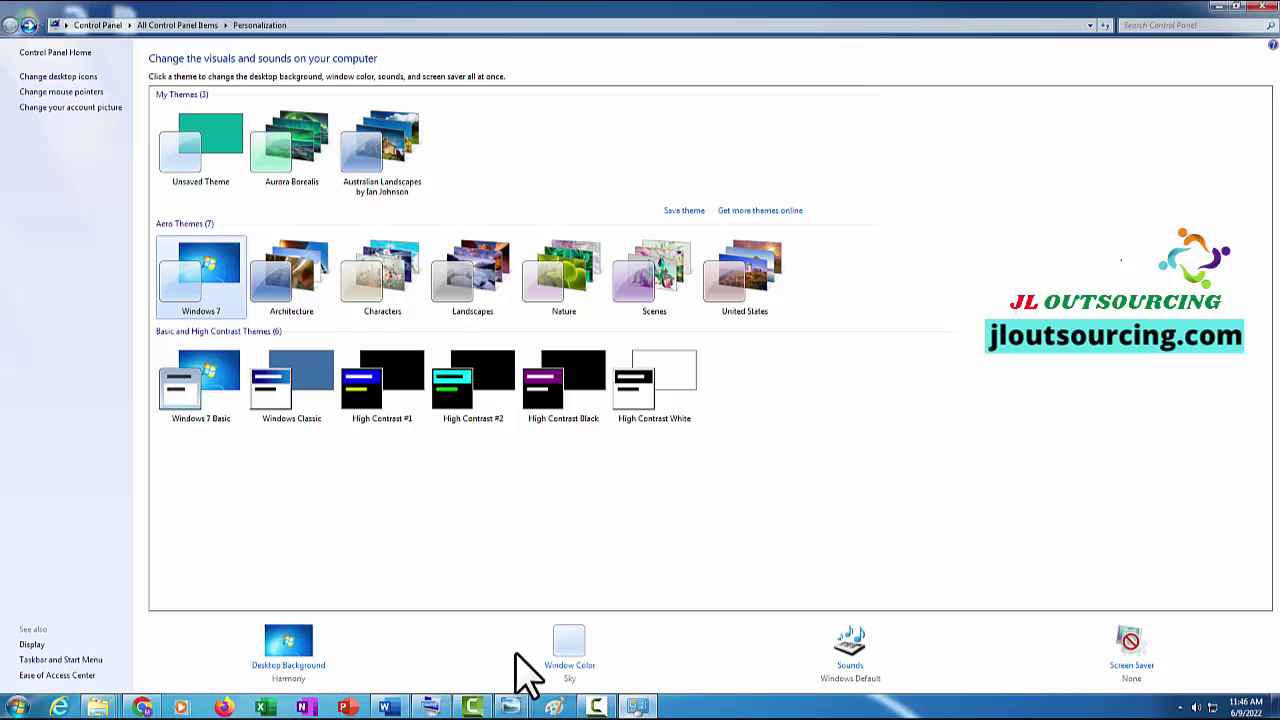
- View the desktop, return to Personalization, and change the window color to Sea, saving the change
click(1215, 6)
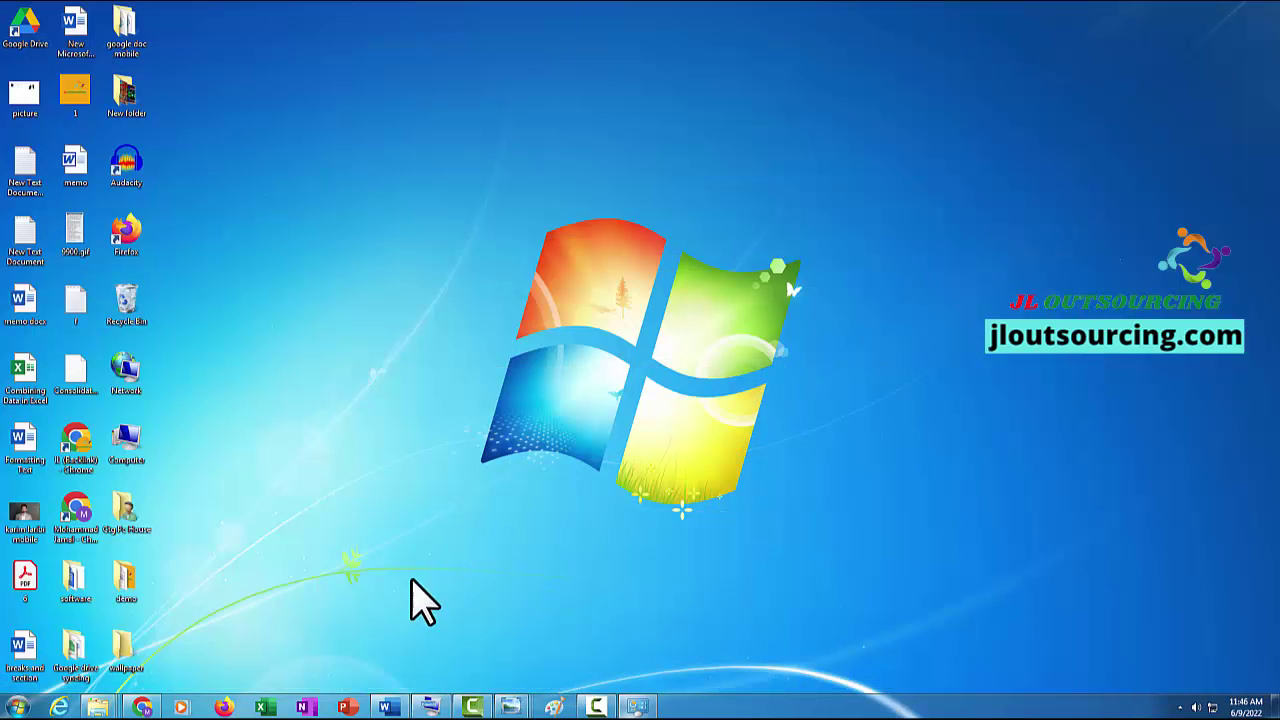
click(637, 707)
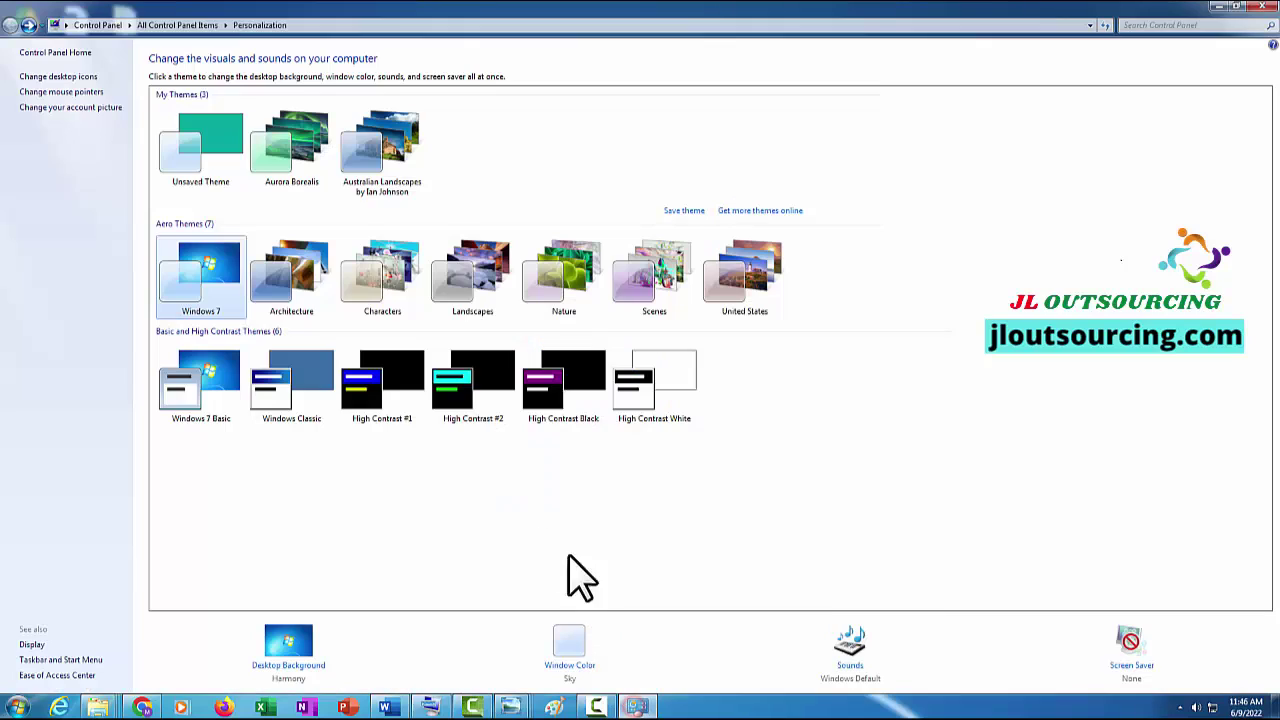
click(568, 650)
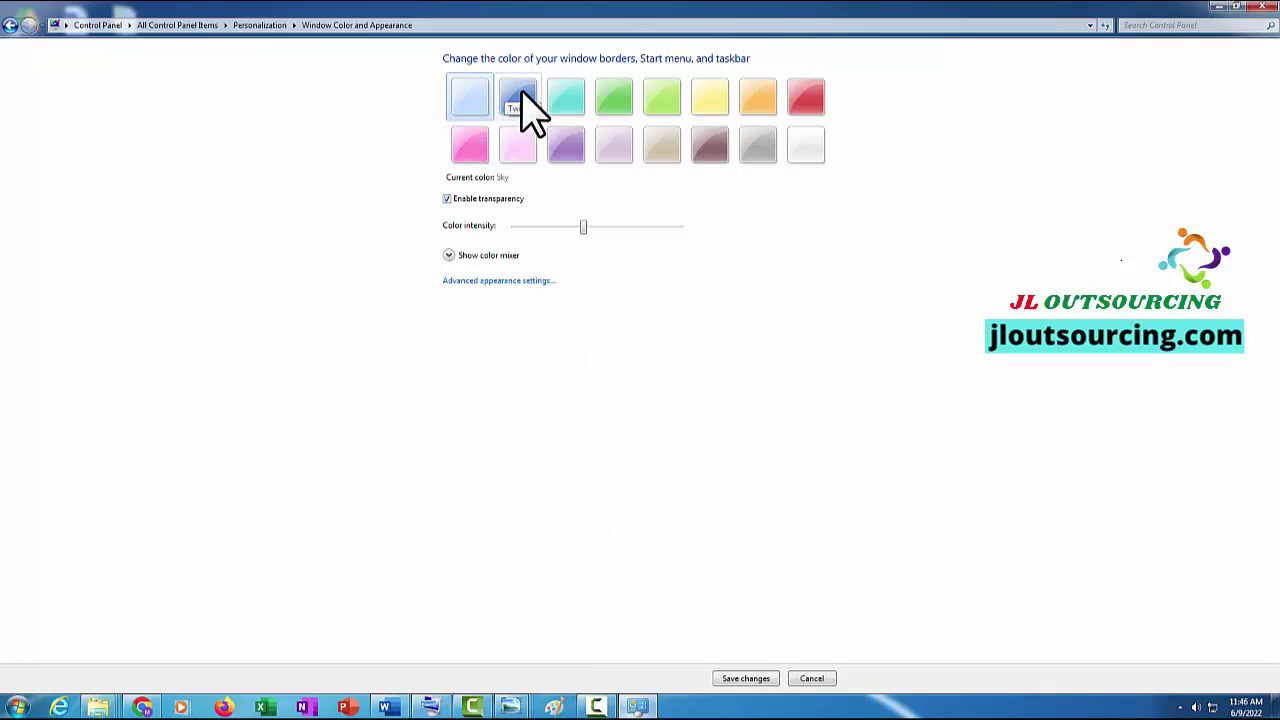
click(568, 95)
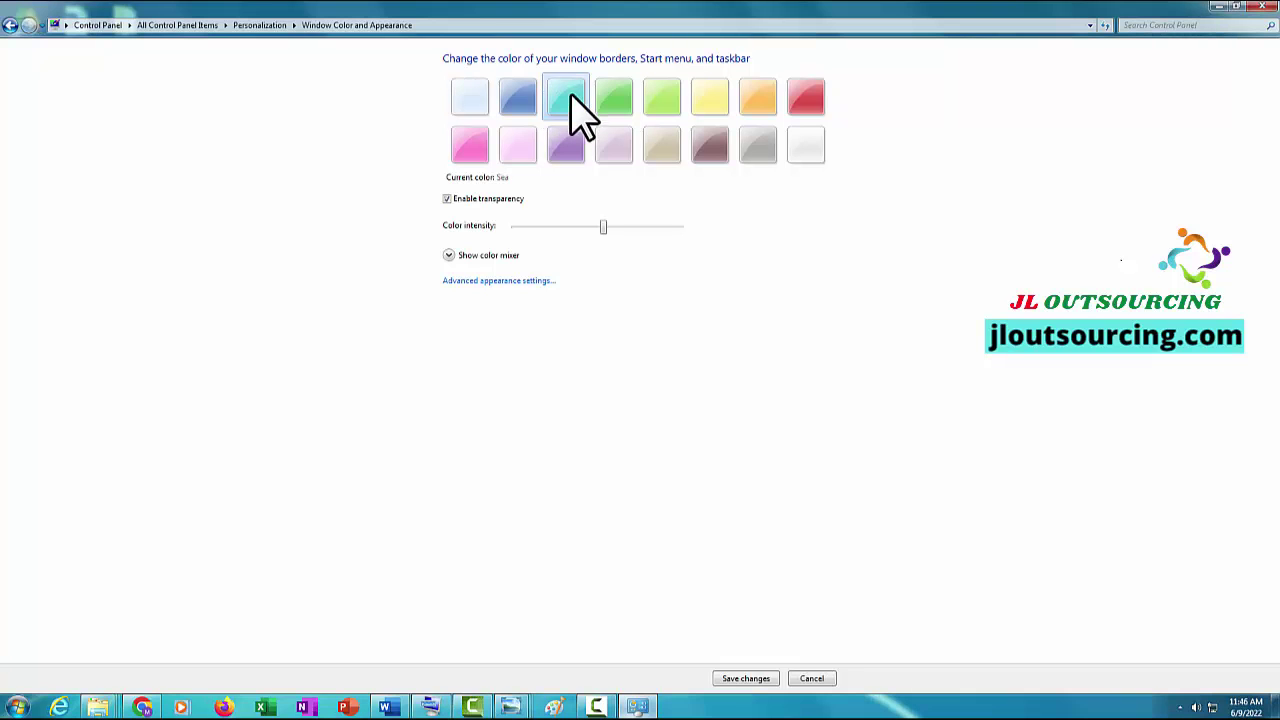
click(746, 678)
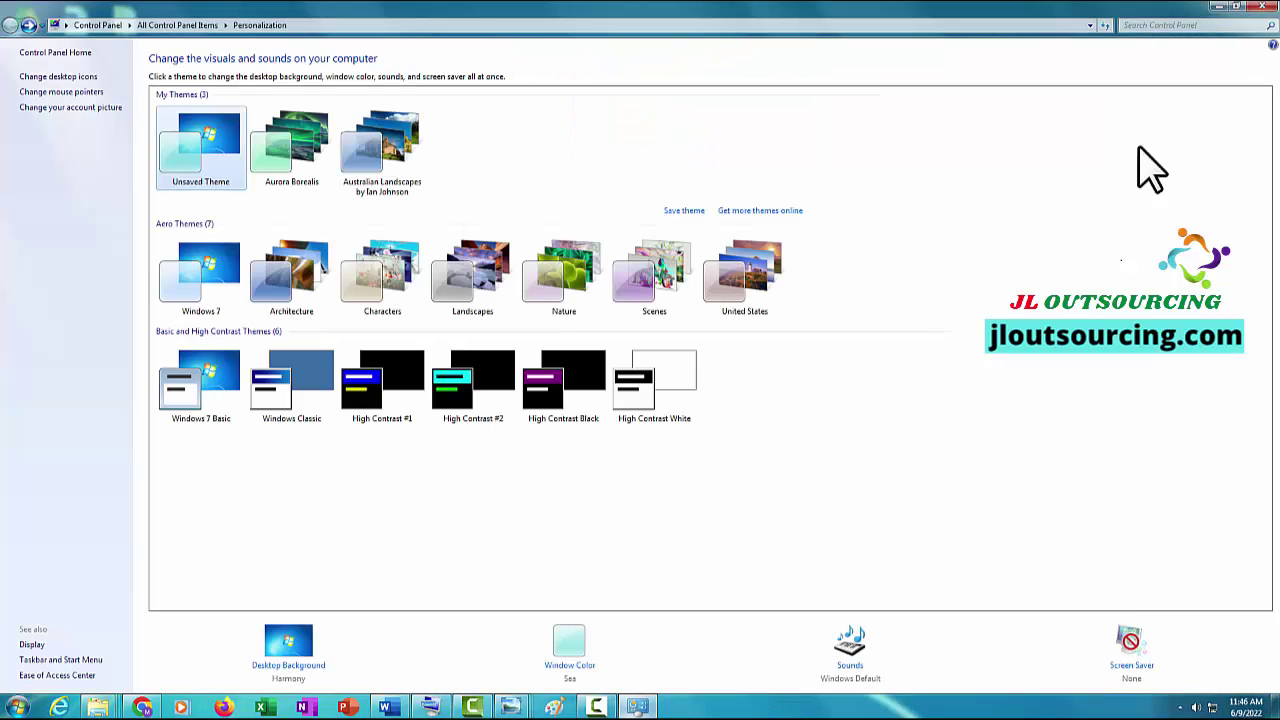
- Look at the taskbar color against the bare desktop and return to the Personalization window
click(1260, 6)
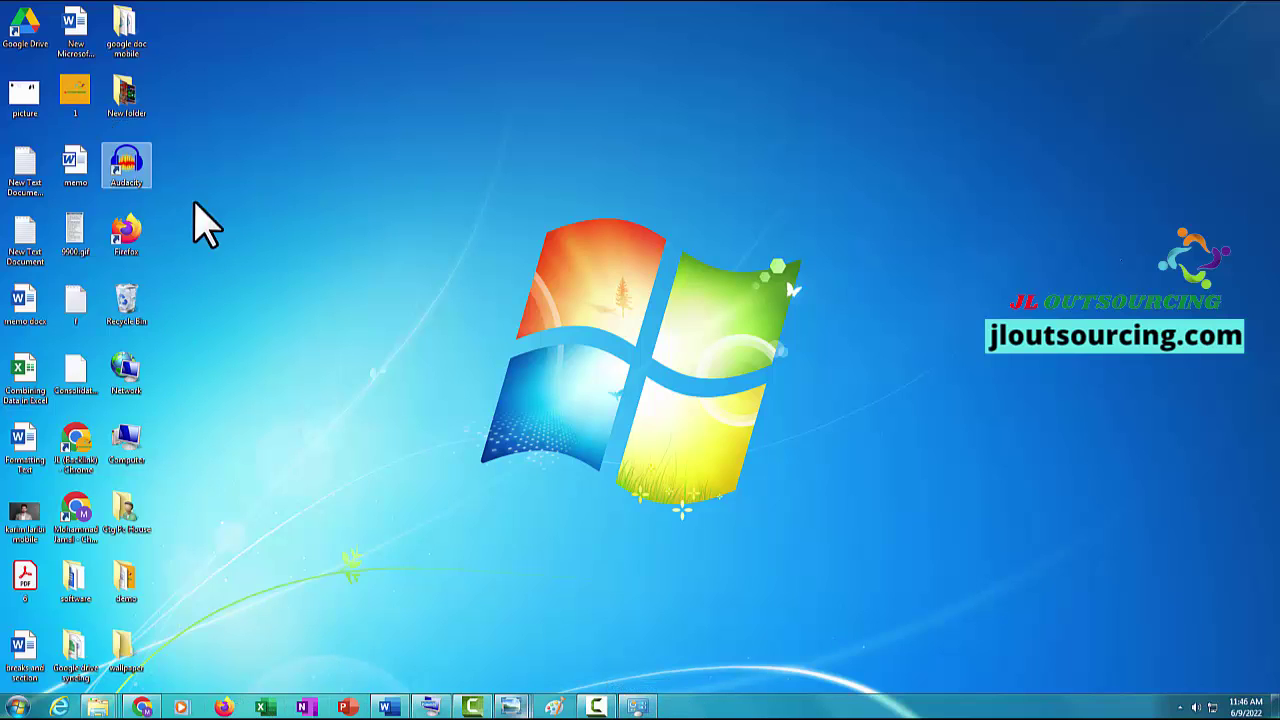
click(588, 700)
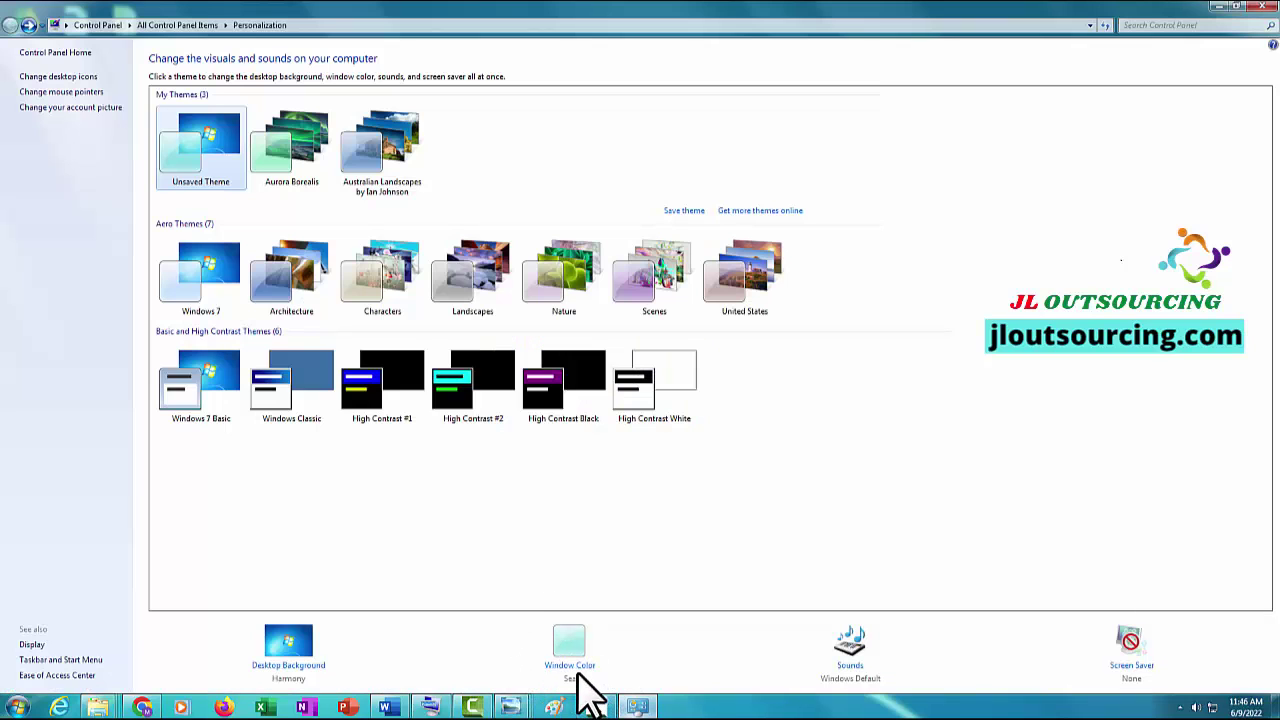
click(1216, 6)
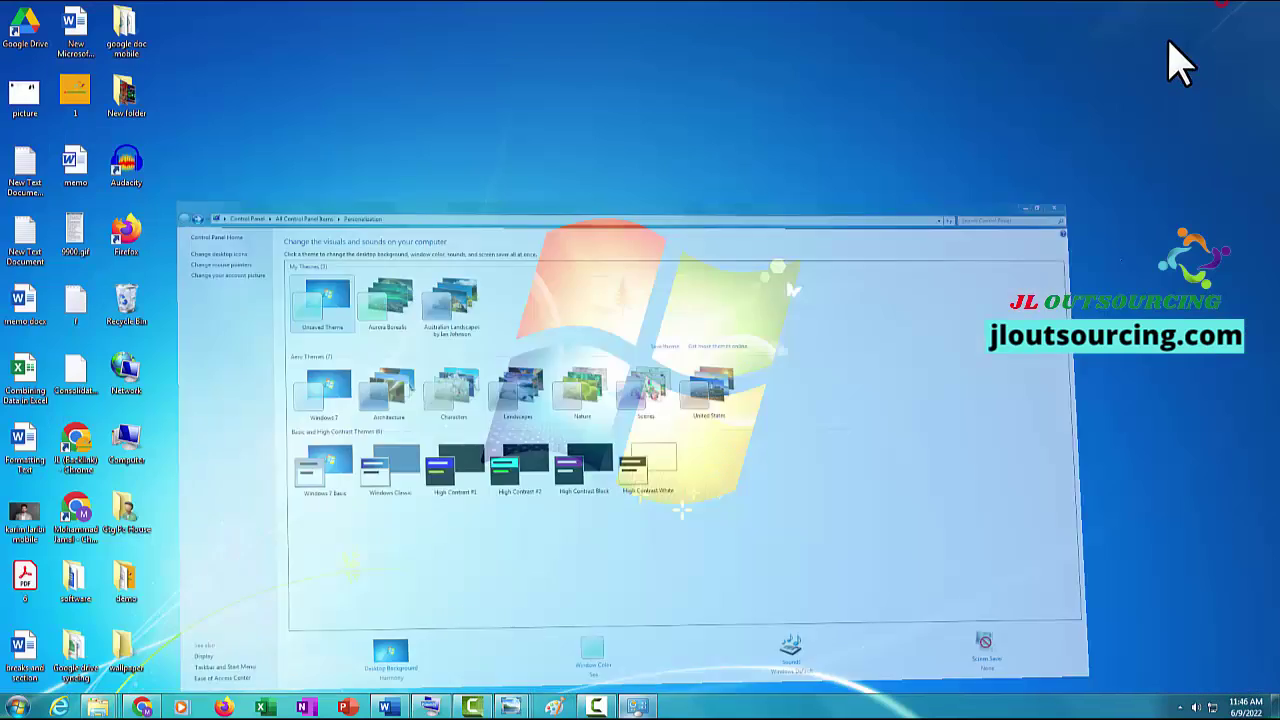
click(635, 705)
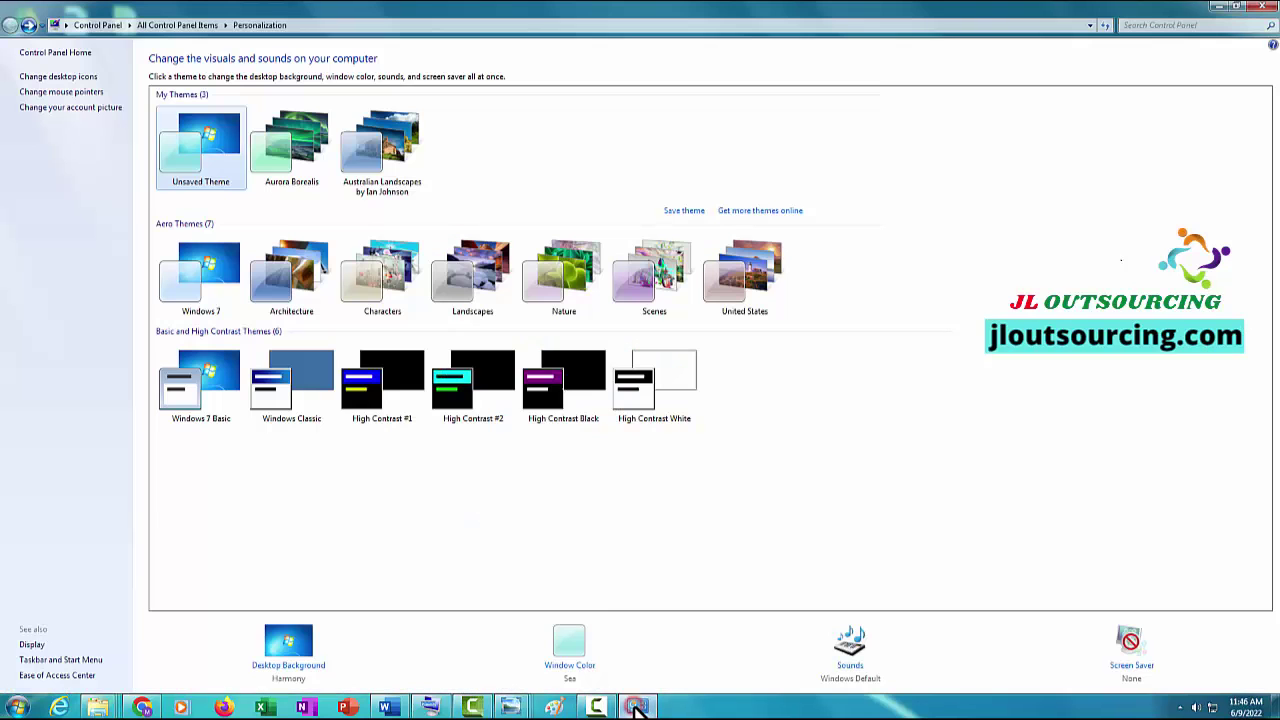
- Raise the window color intensity, compare it on the desktop, then lower it to slightly below the middle and show the color mixer
click(578, 645)
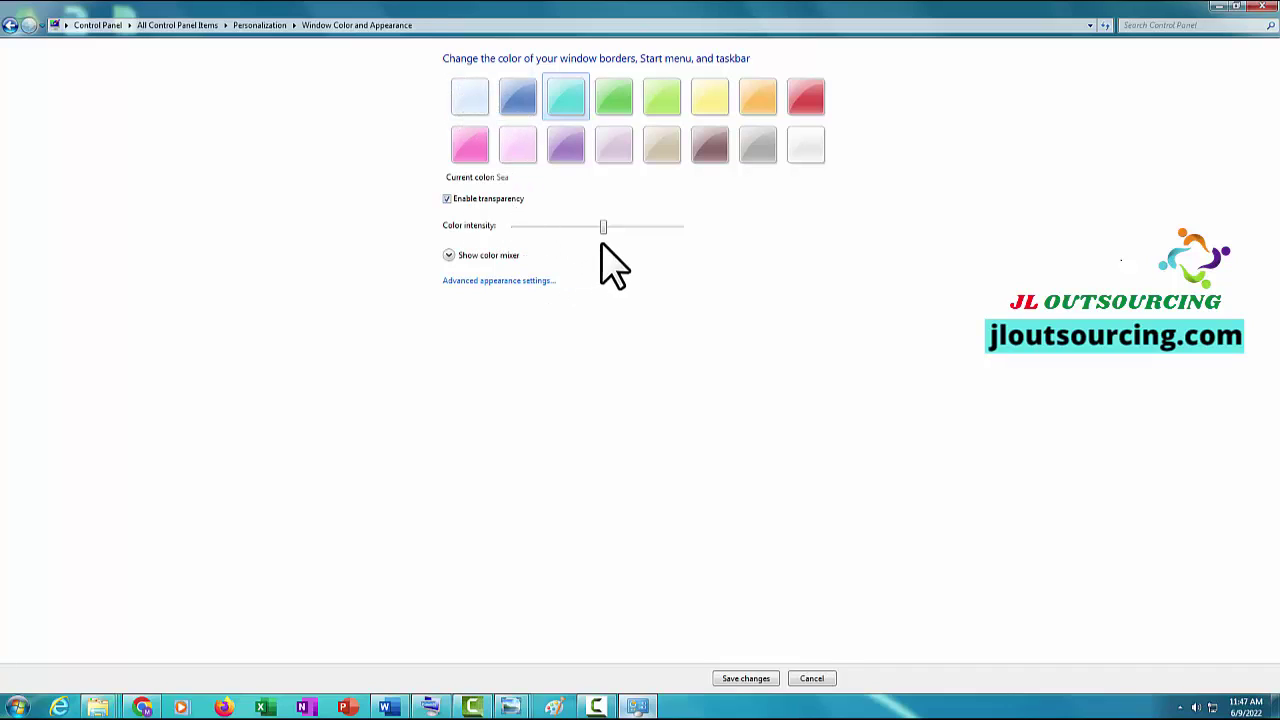
drag(602, 226, 646, 233)
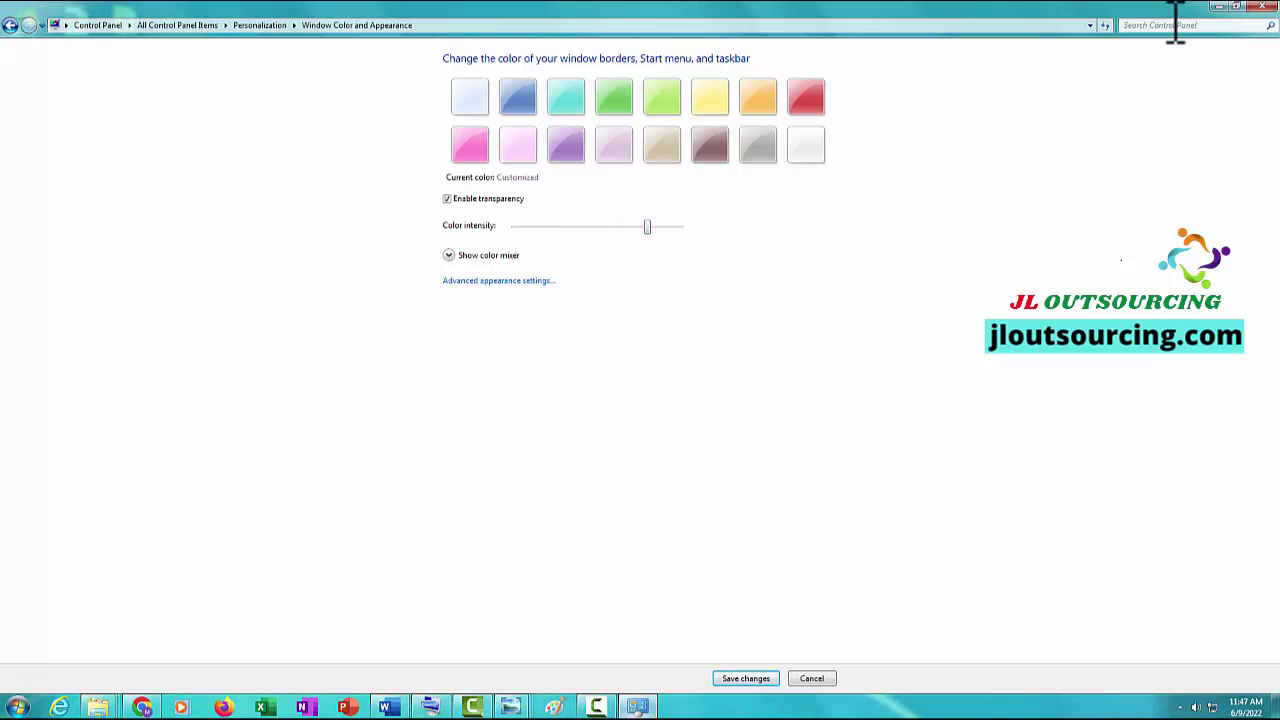
click(1217, 6)
click(638, 707)
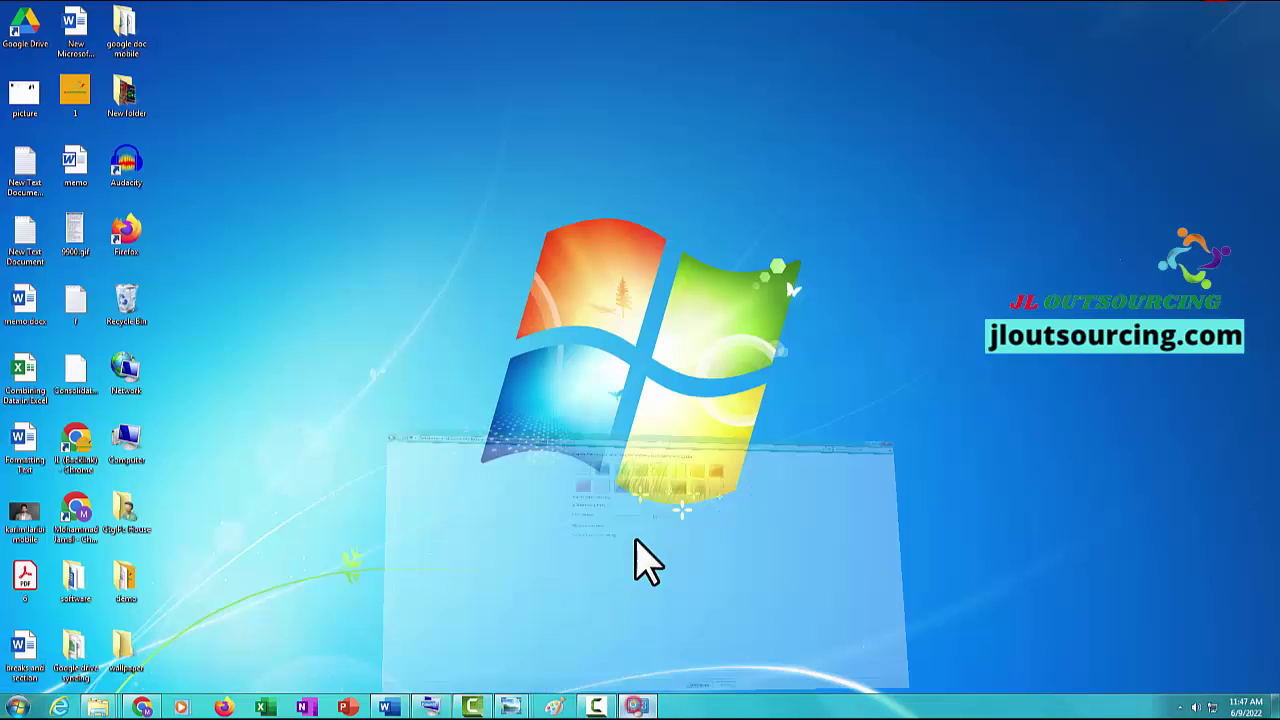
drag(647, 229, 588, 228)
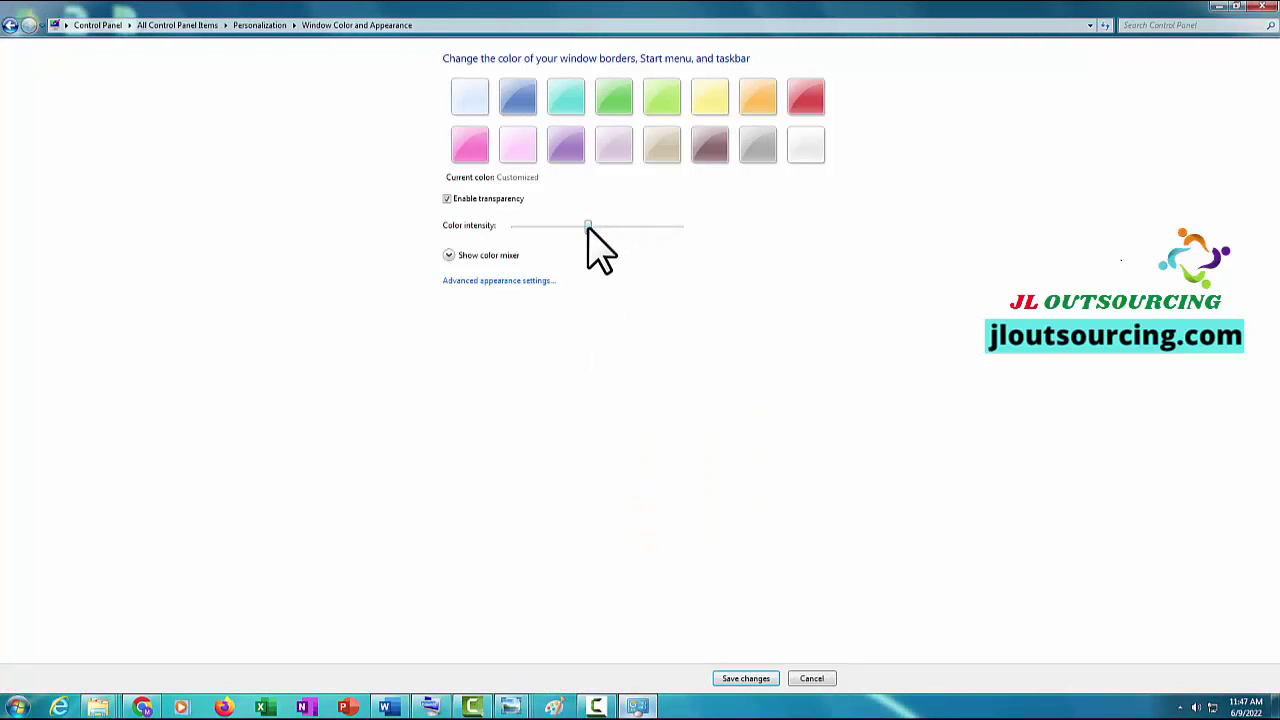
click(449, 256)
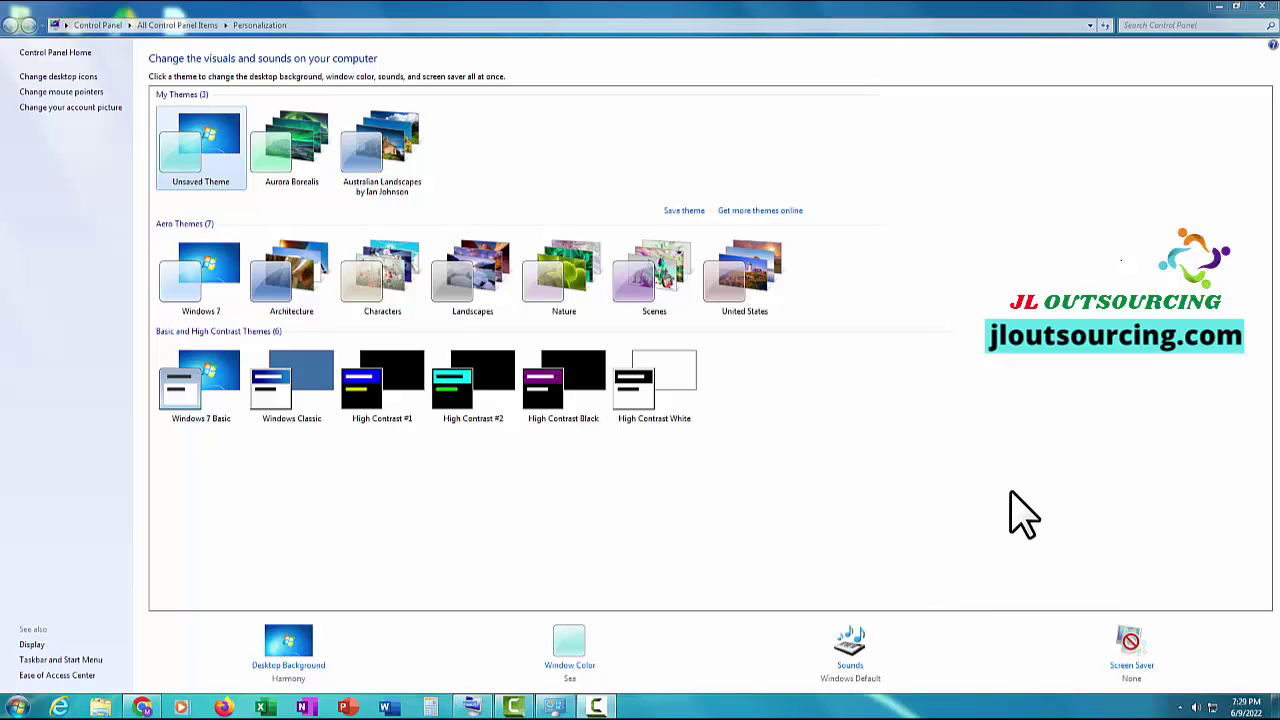
- Open the Screen Saver settings, choose the Bubbles screen saver, and preview it in full screen
click(1143, 666)
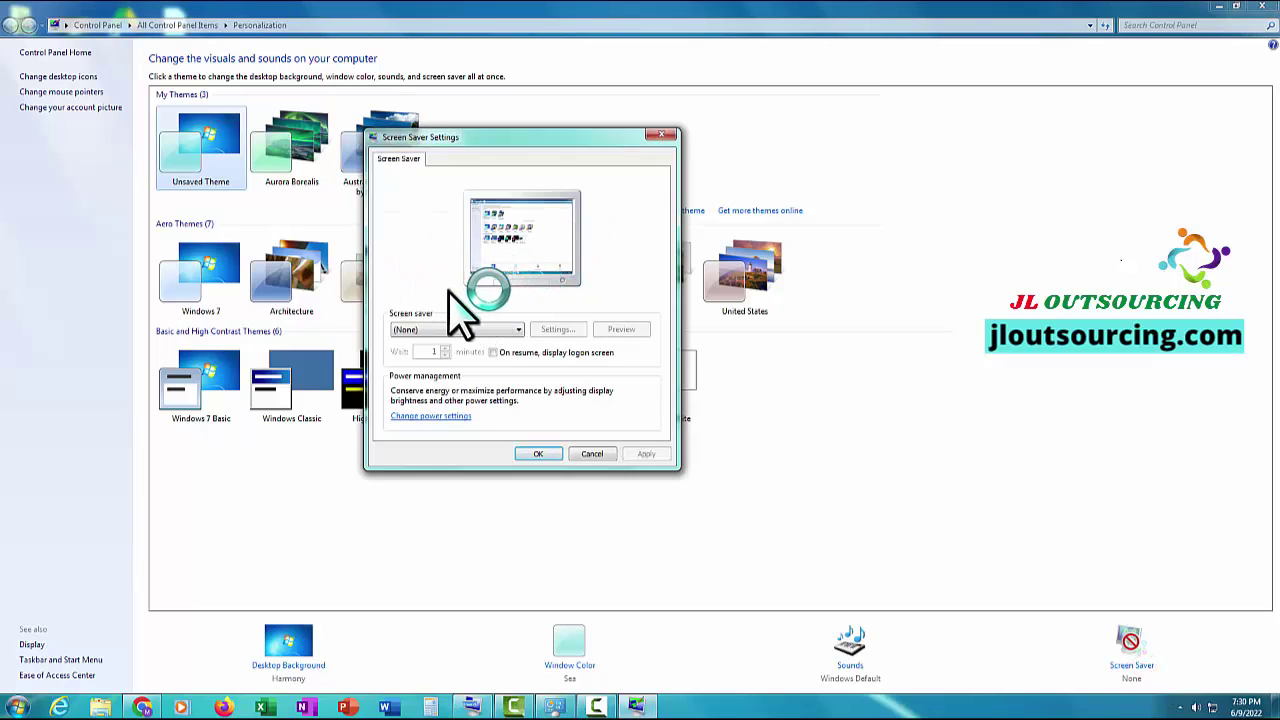
click(407, 332)
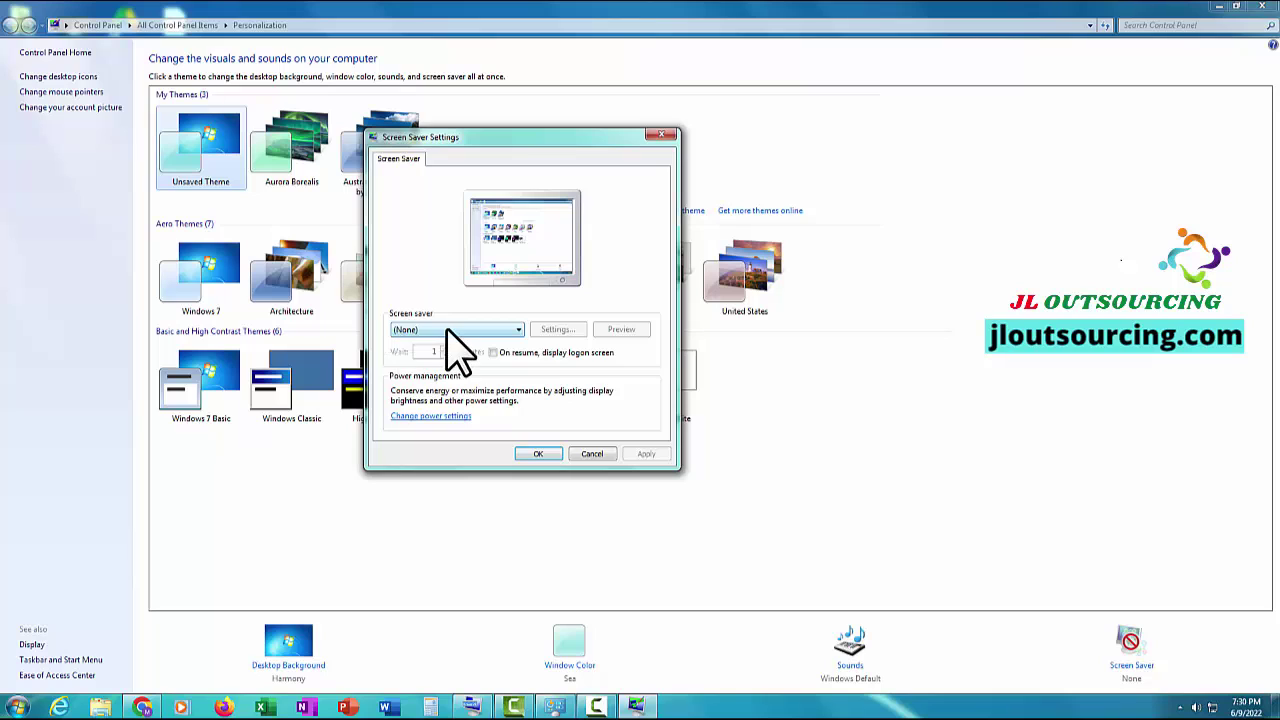
click(518, 331)
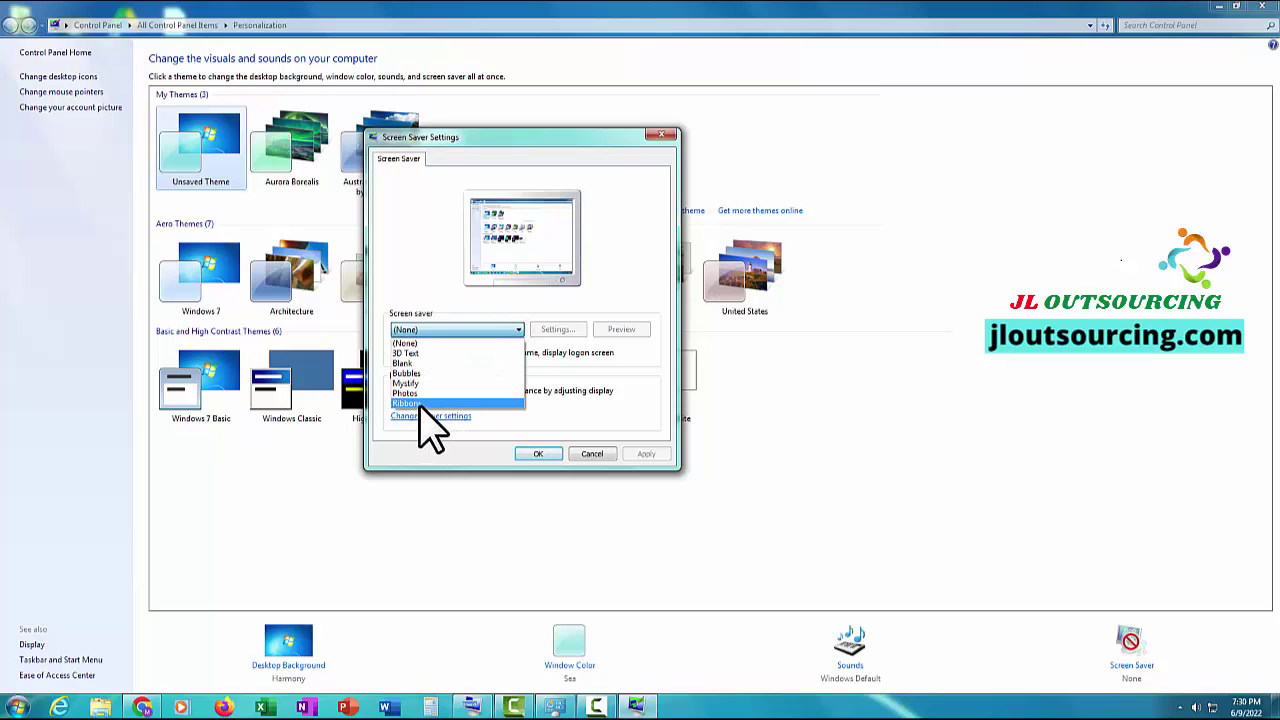
click(418, 374)
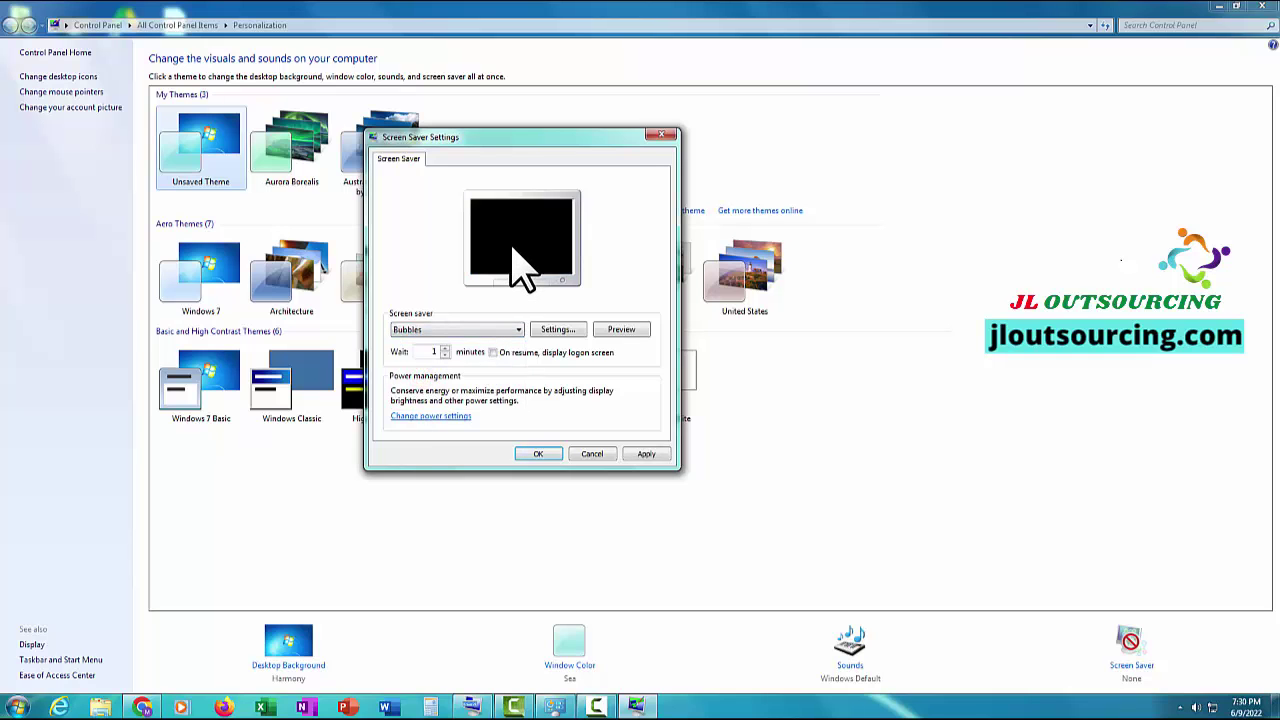
click(621, 329)
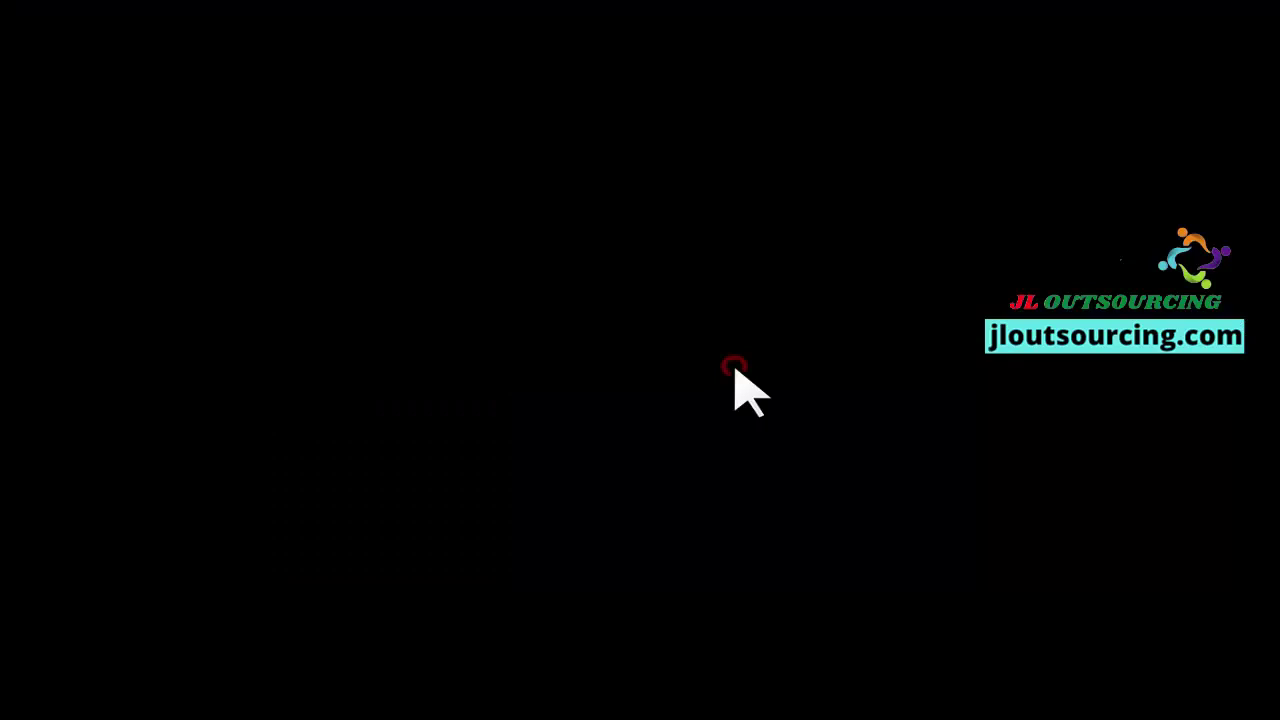
click(317, 611)
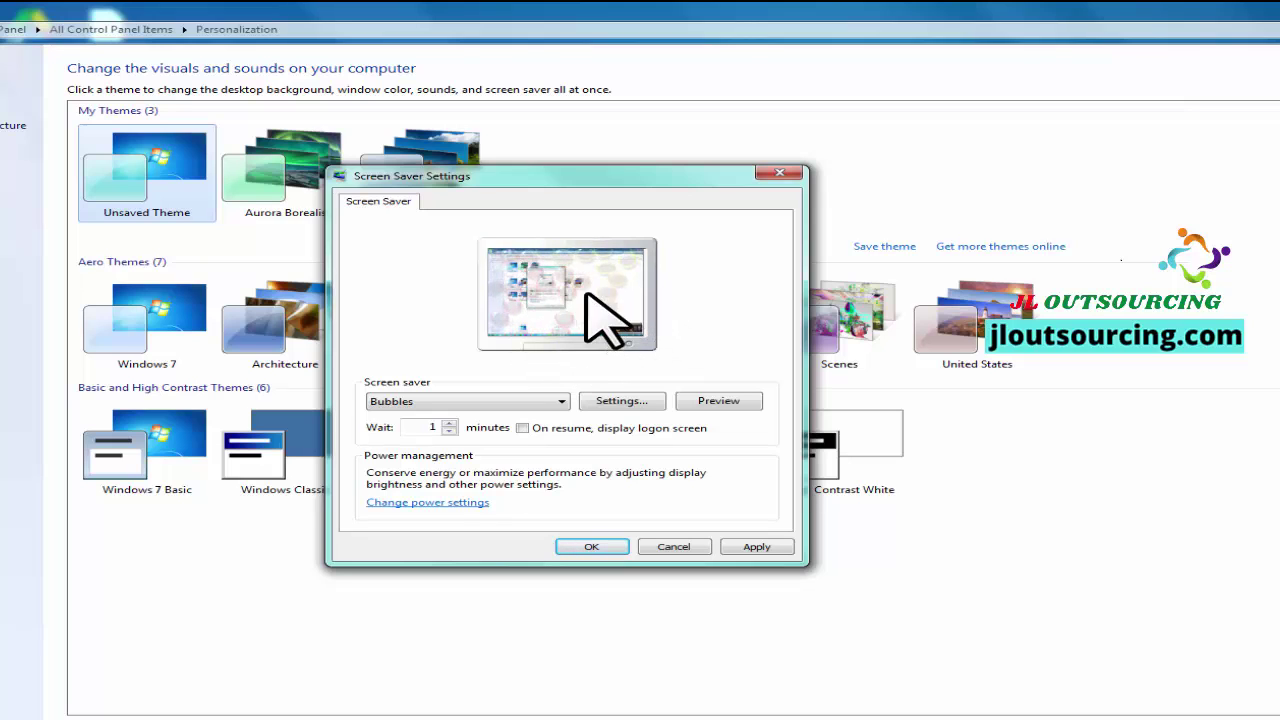
- Change the screen saver to 3D Text and preview it in full screen
click(558, 402)
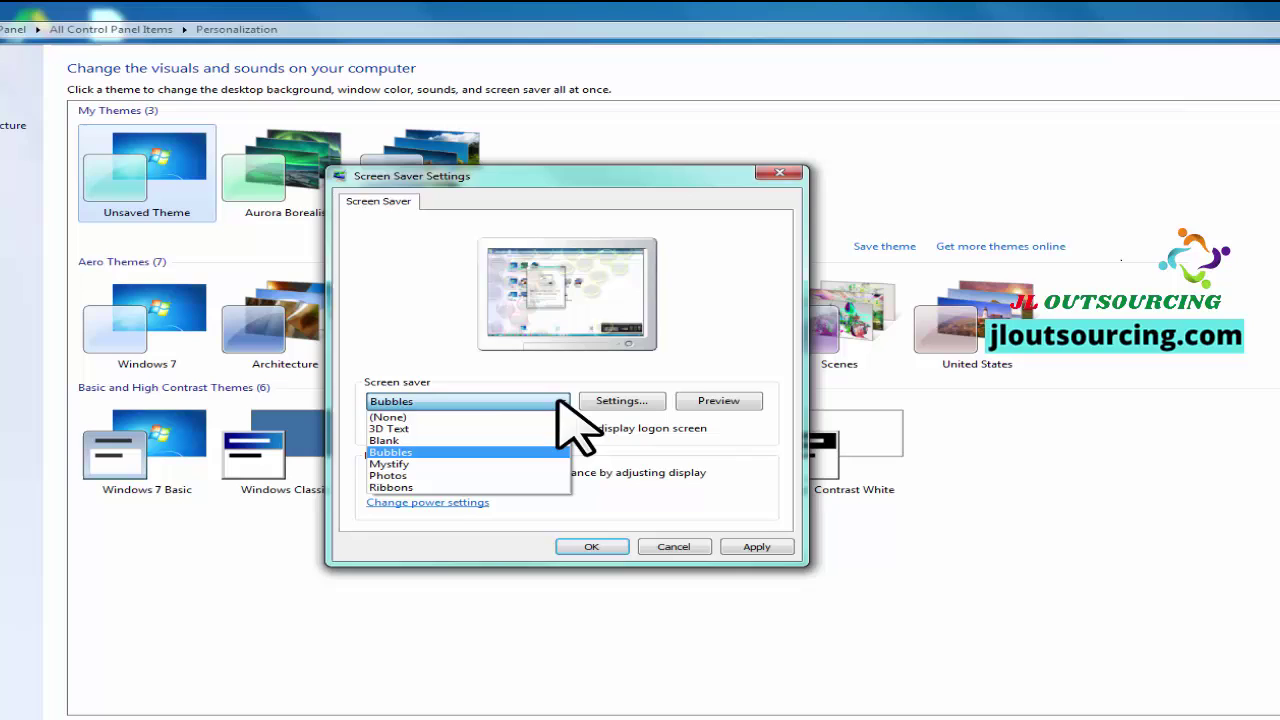
click(410, 428)
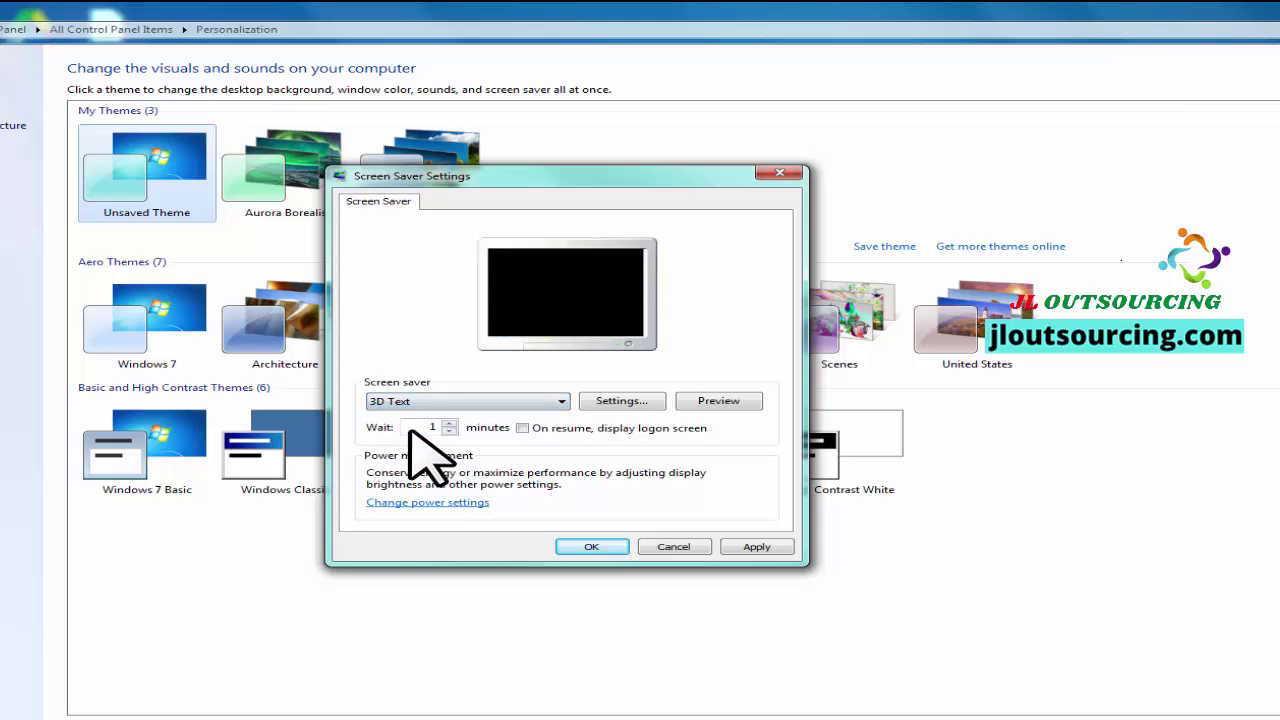
click(701, 404)
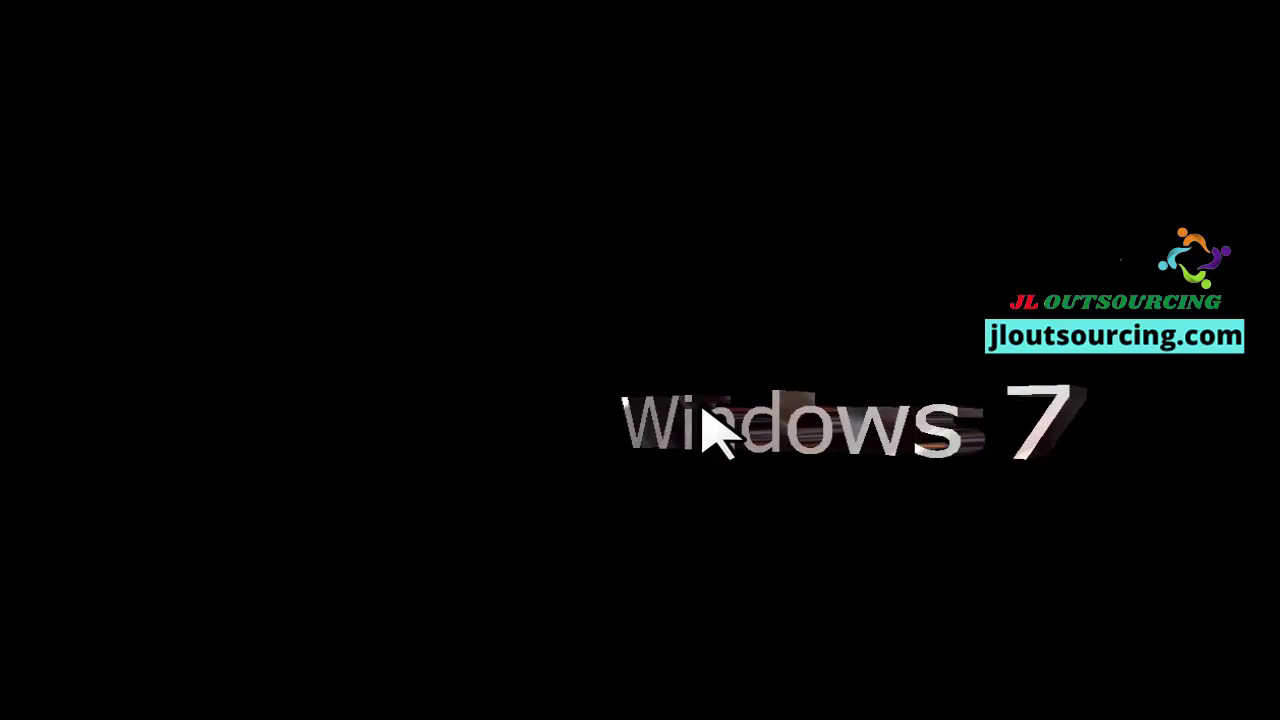
mouse_move(777, 334)
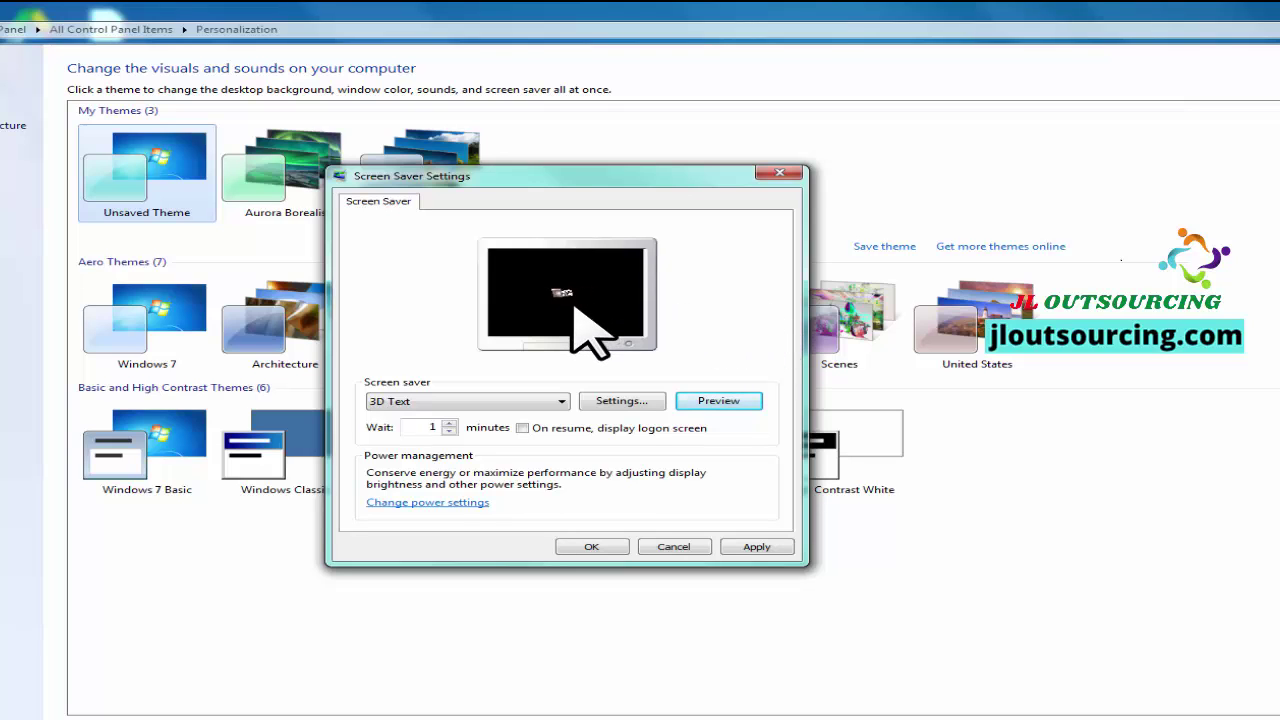
- Open the 3D Text screen saver's settings and replace its custom text with JL OUTSOURCING
click(618, 400)
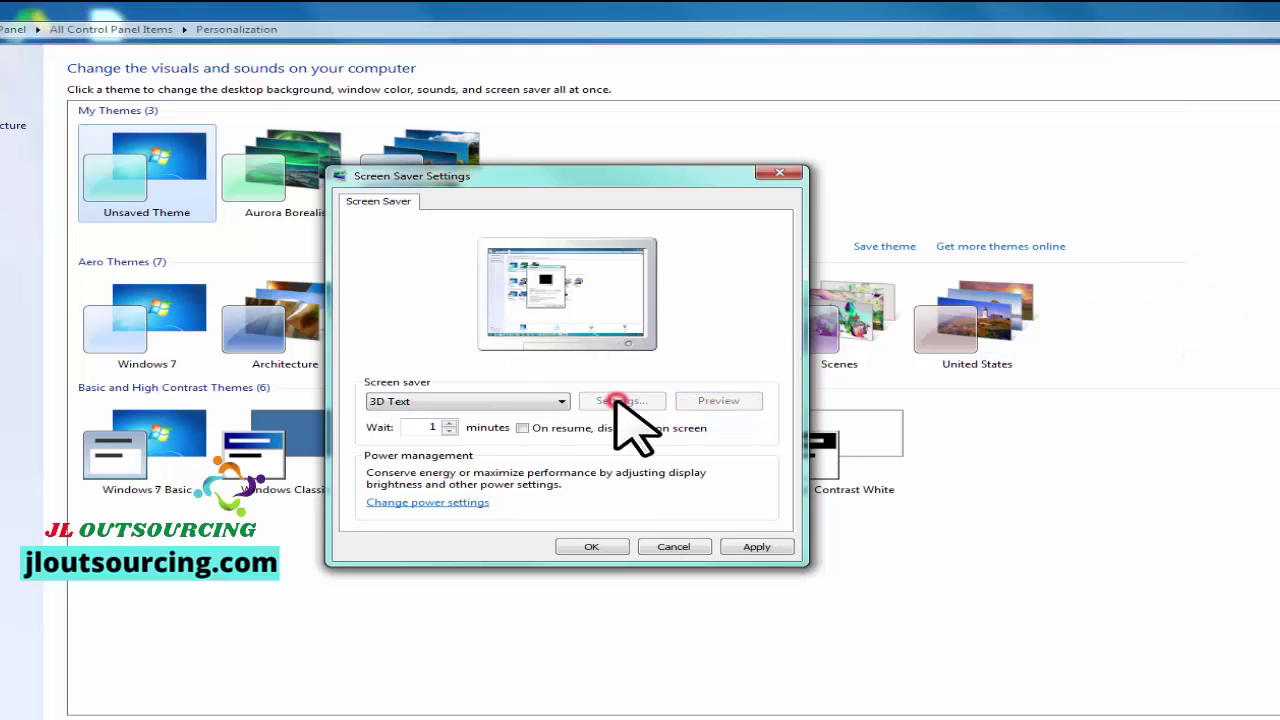
drag(495, 190, 887, 186)
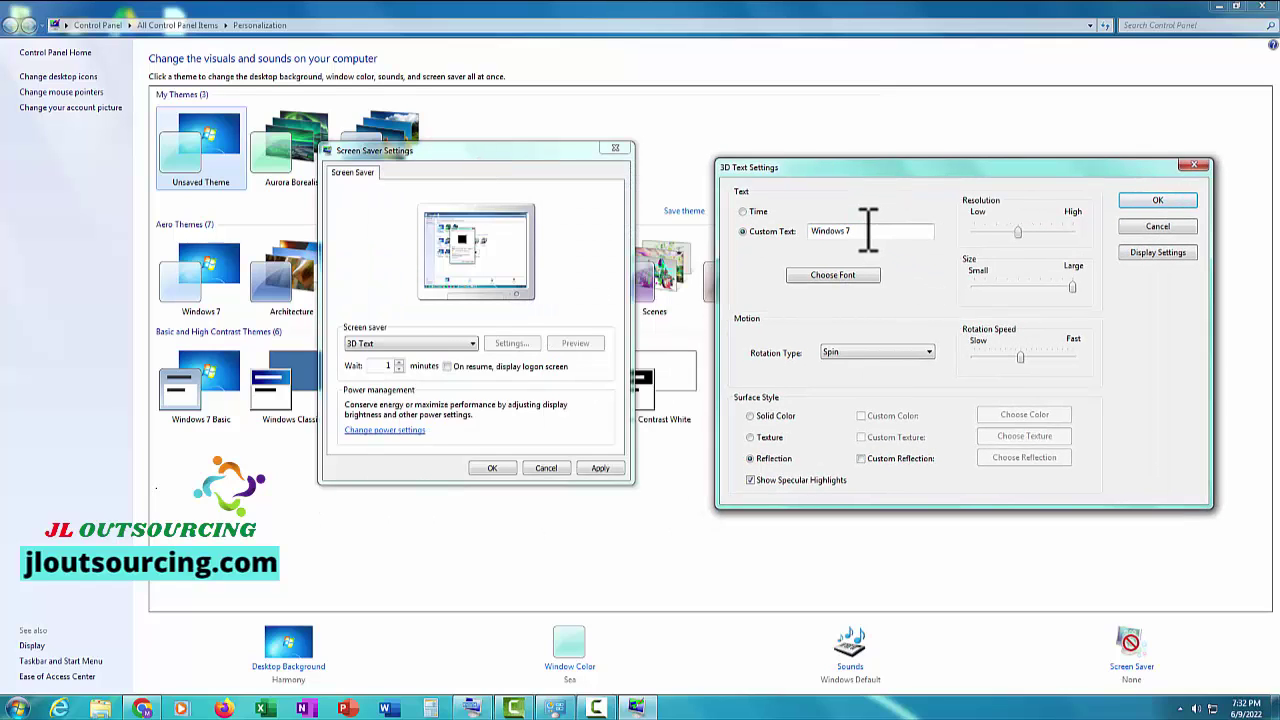
drag(862, 230, 814, 230)
text(JL OUTSOURCING)
- Raise the 3D text resolution slightly with rotation type Spin, and accept the settings after viewing the display settings
mouse_move(1017, 234)
mouse_down()
mouse_move(1038, 236)
mouse_move(1024, 234)
mouse_up()
click(929, 352)
click(864, 375)
click(1160, 253)
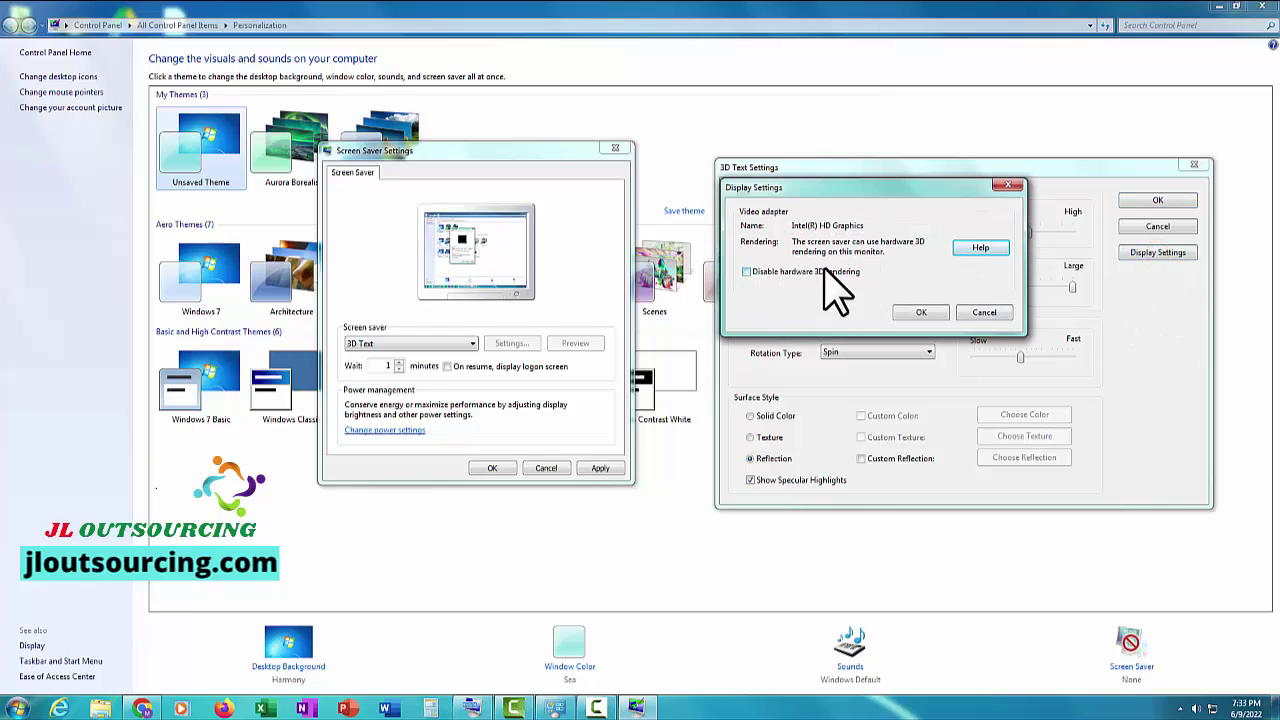
click(1010, 186)
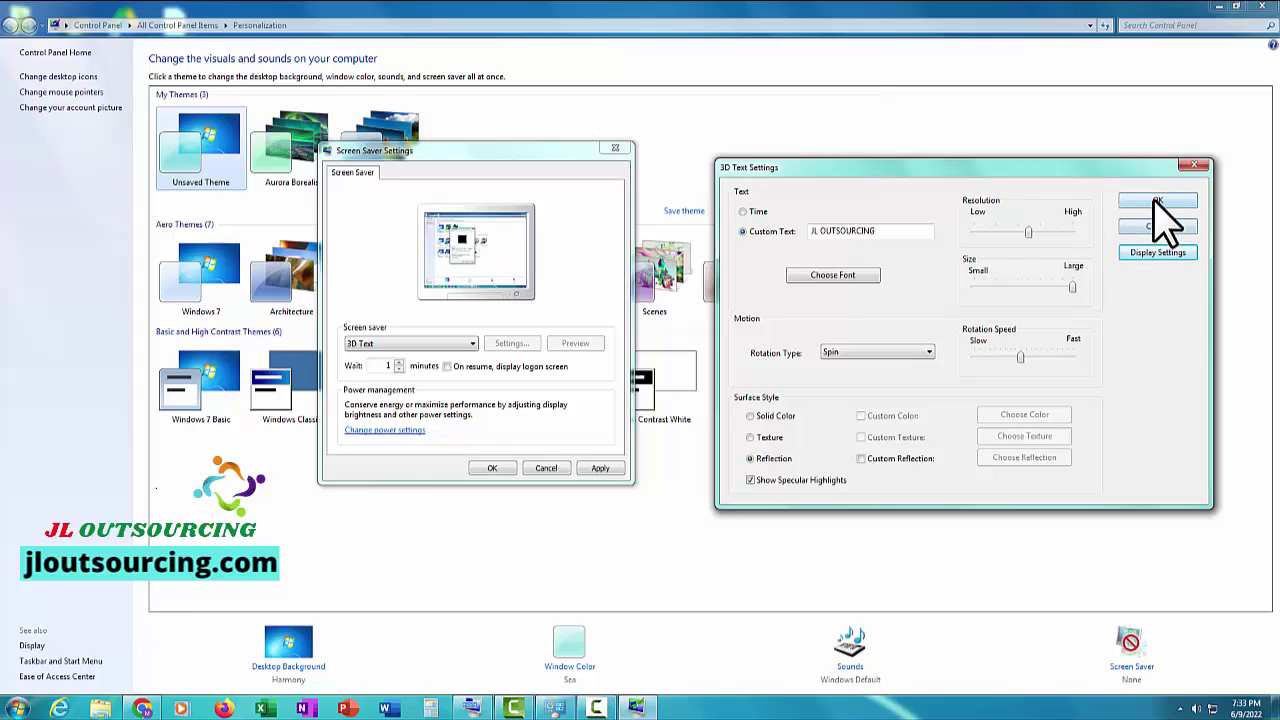
click(1157, 201)
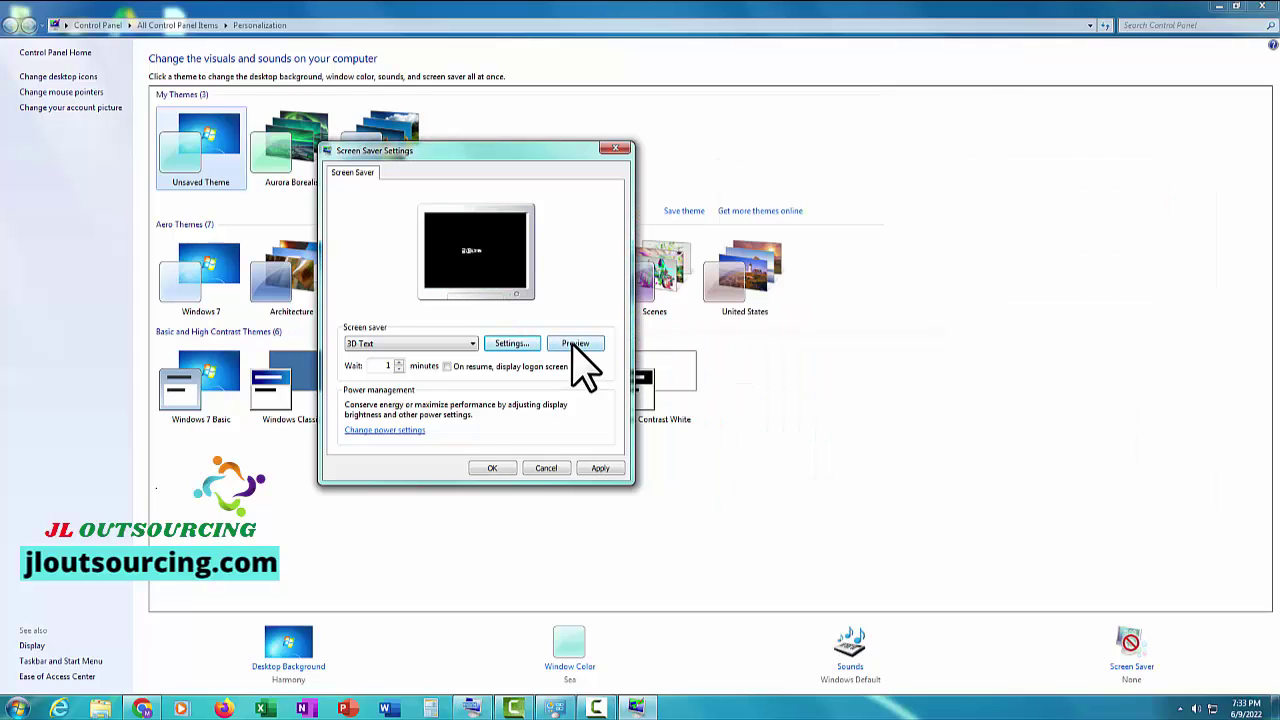
- Preview the customized 3D Text screen saver and set its wait time to 4 minutes
click(574, 343)
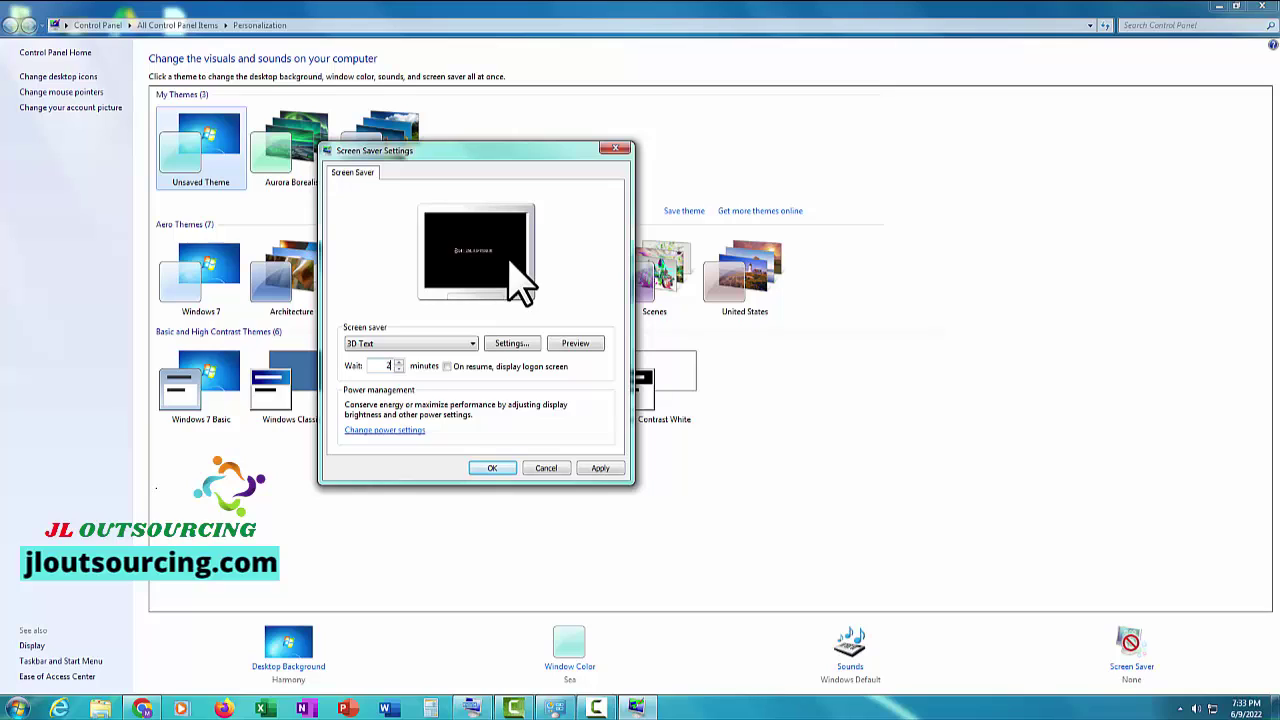
click(382, 365)
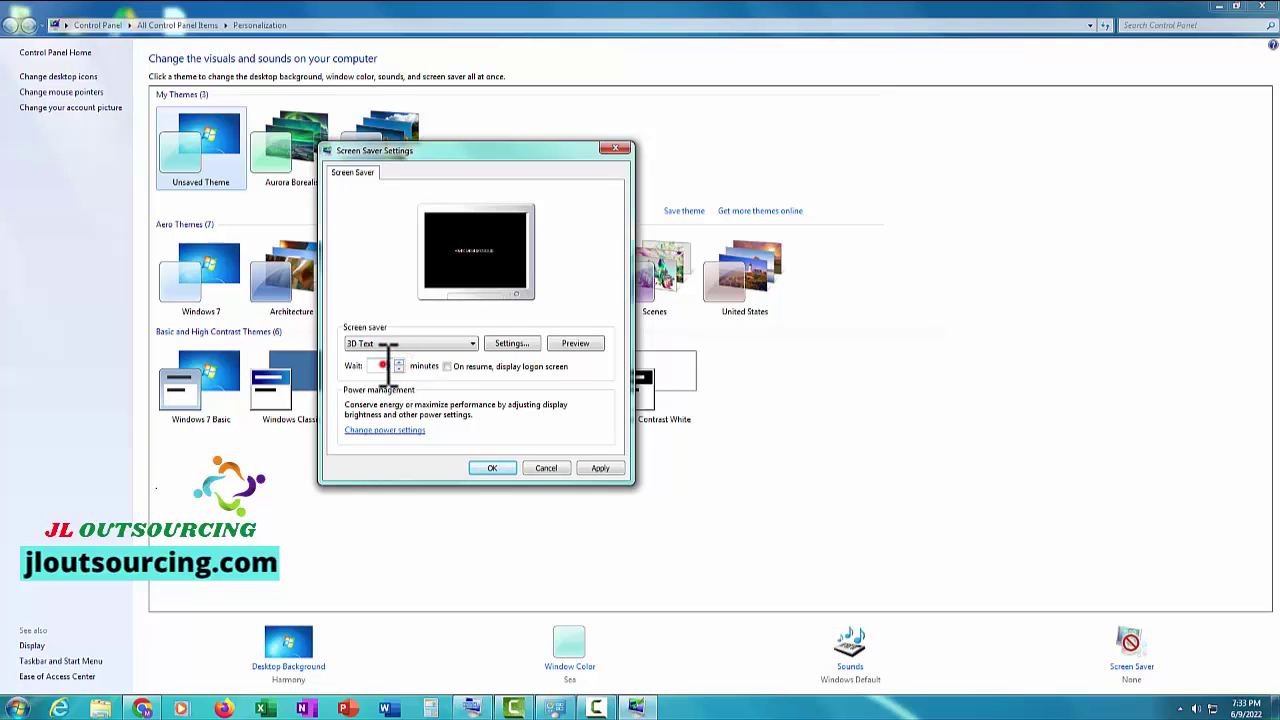
- Change the screen saver to Blank, check its settings for available options, and dismiss the message
click(474, 345)
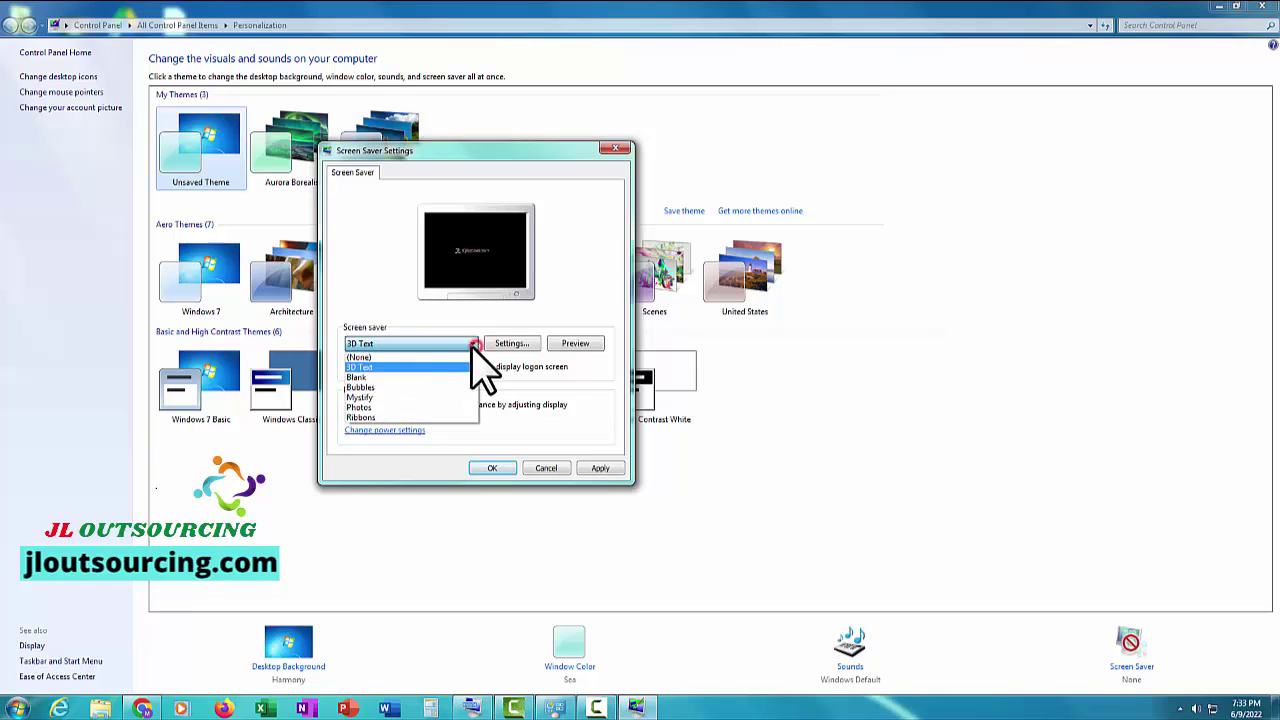
click(362, 377)
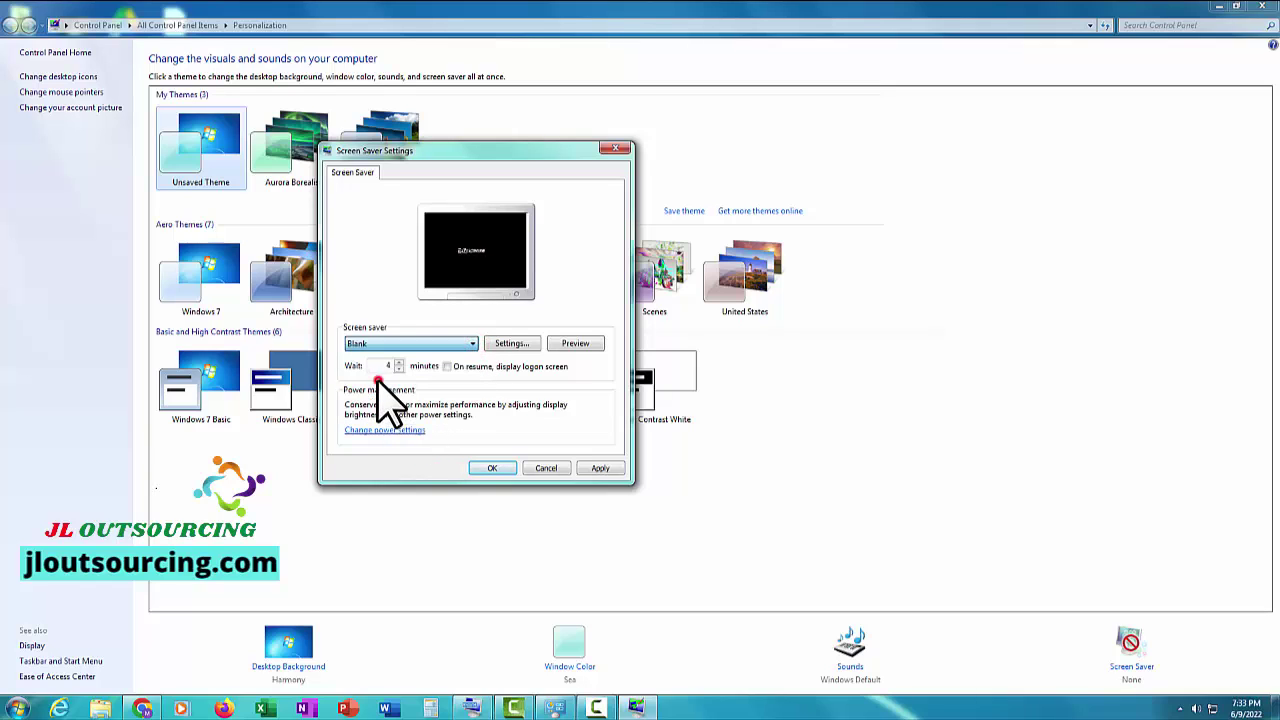
click(512, 343)
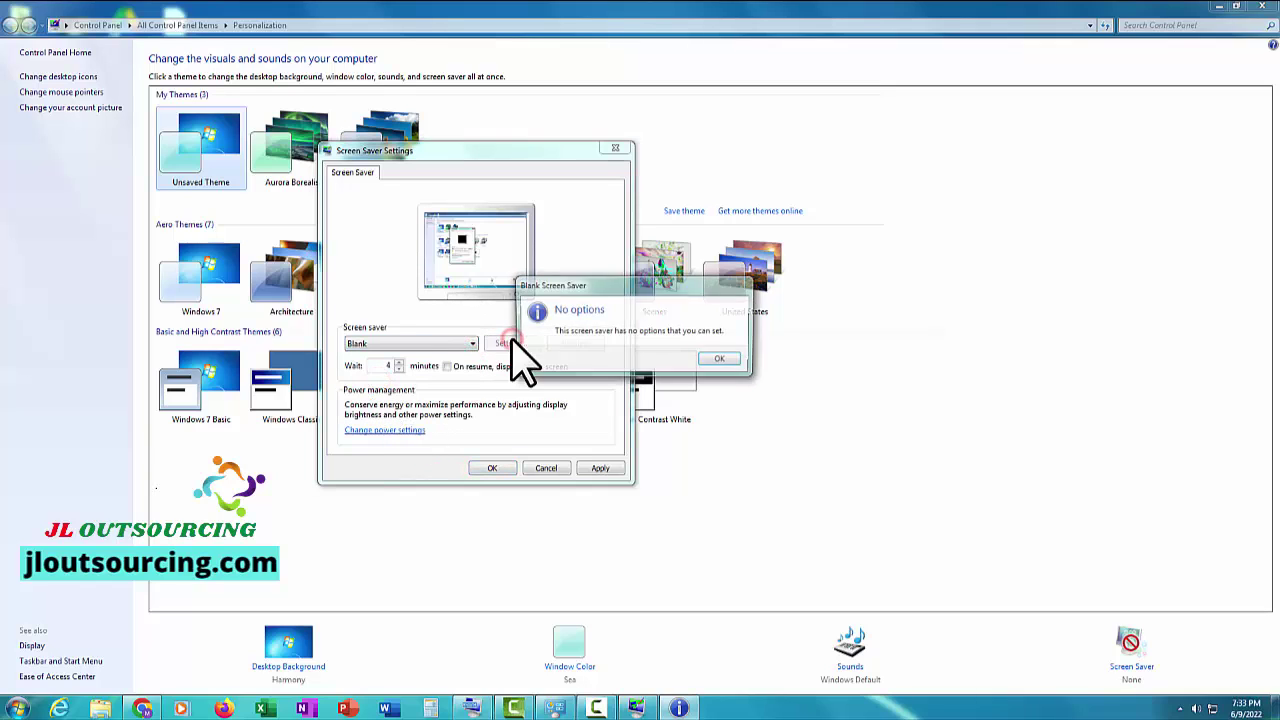
key(Return)
- Change the screen saver to Photos and open its settings
click(474, 343)
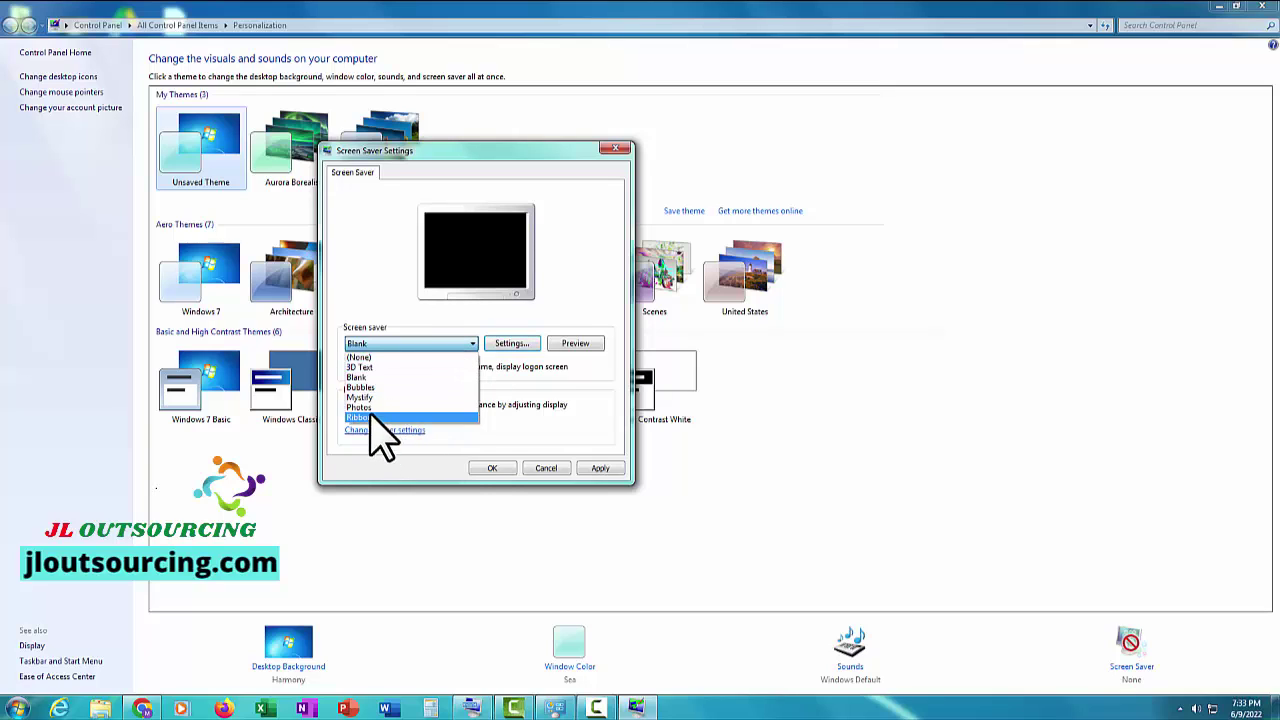
click(393, 407)
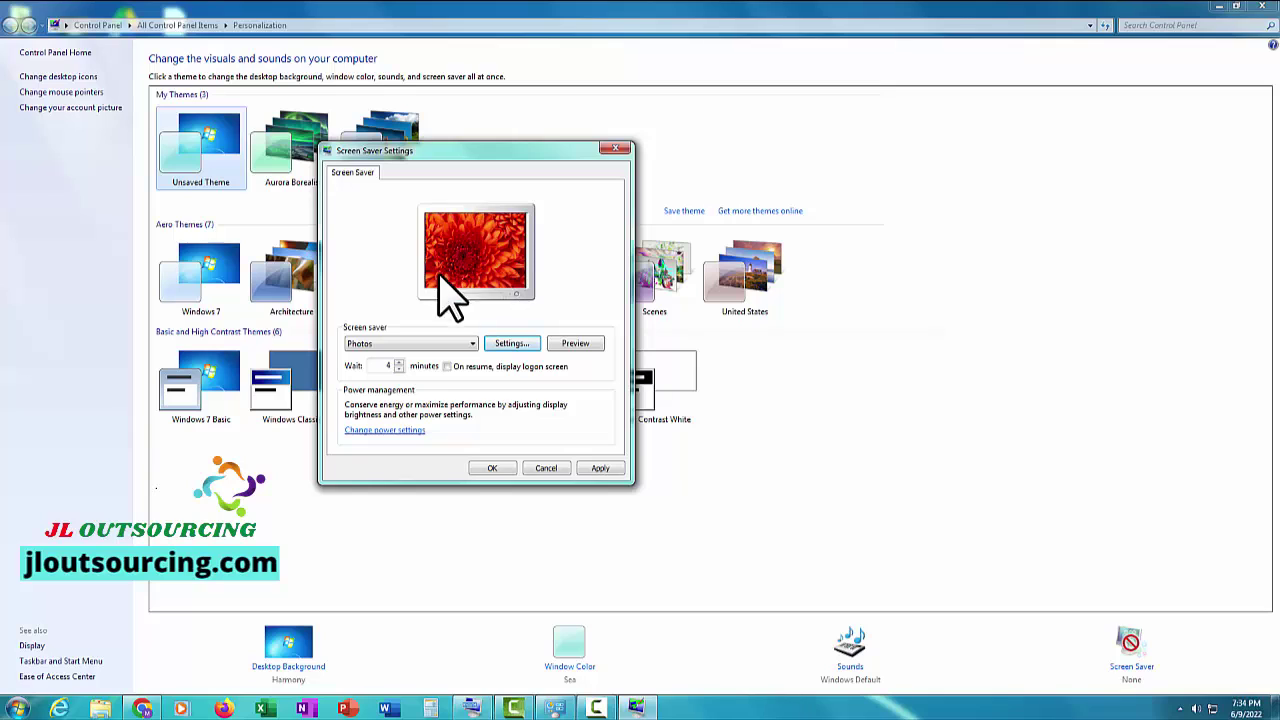
click(514, 344)
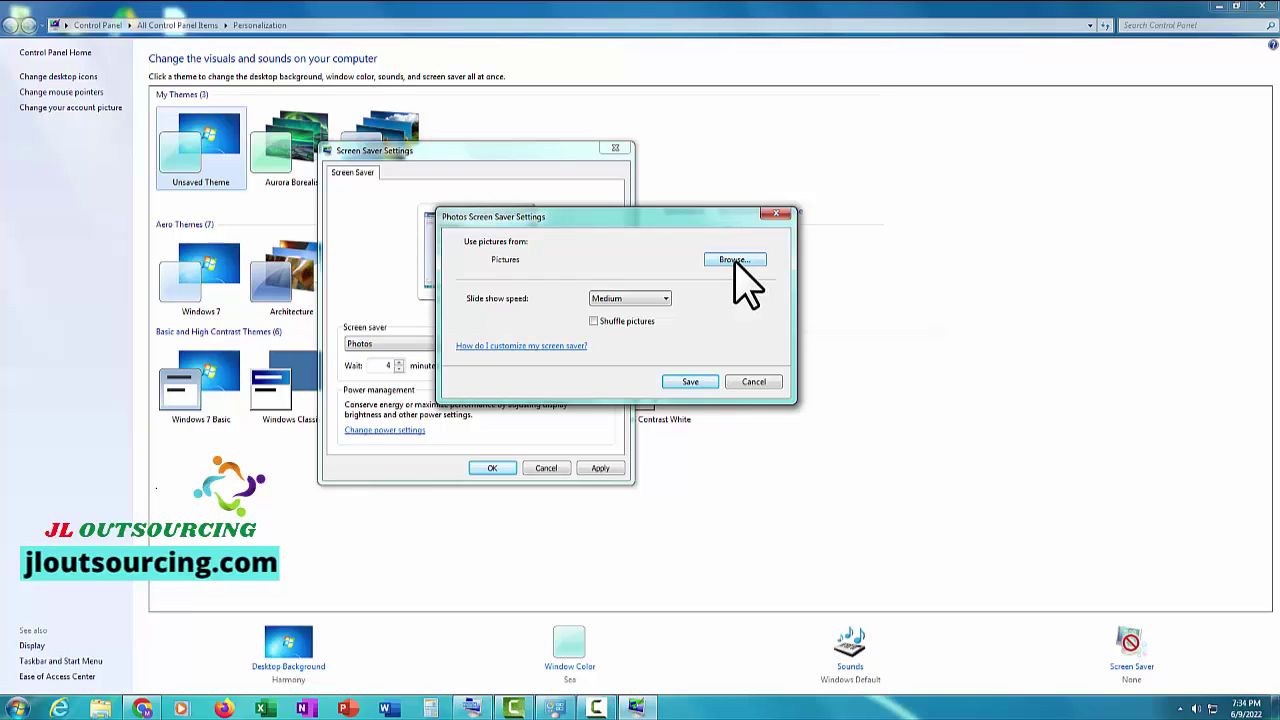
- Browse to the wallpaper folder as a picture source for the Photos screen saver, and close the folder selection without accepting it
click(734, 259)
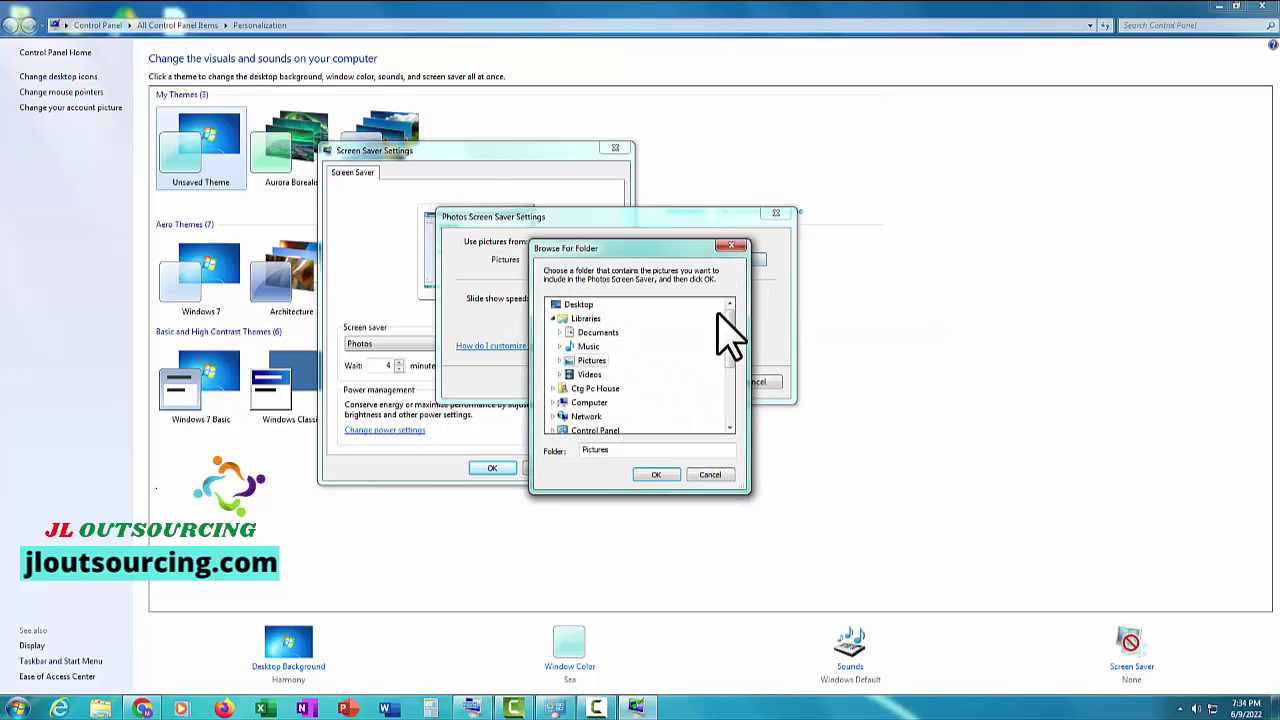
drag(731, 324, 724, 385)
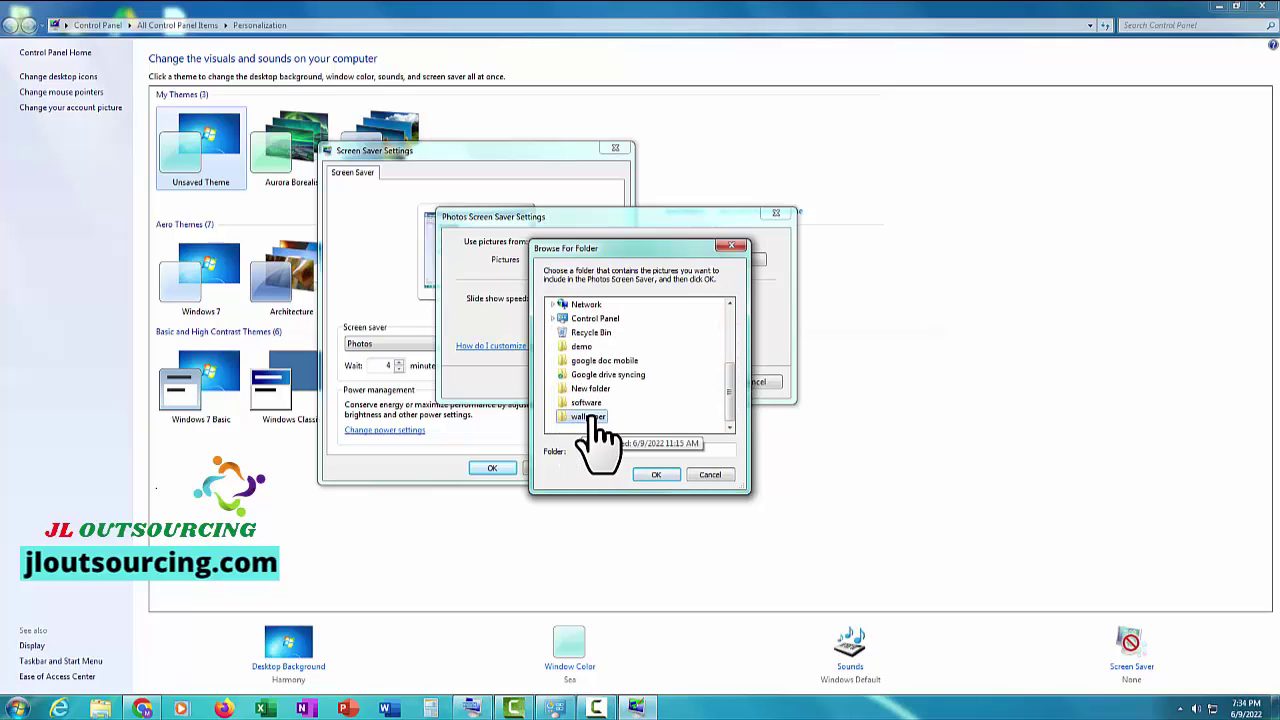
click(597, 420)
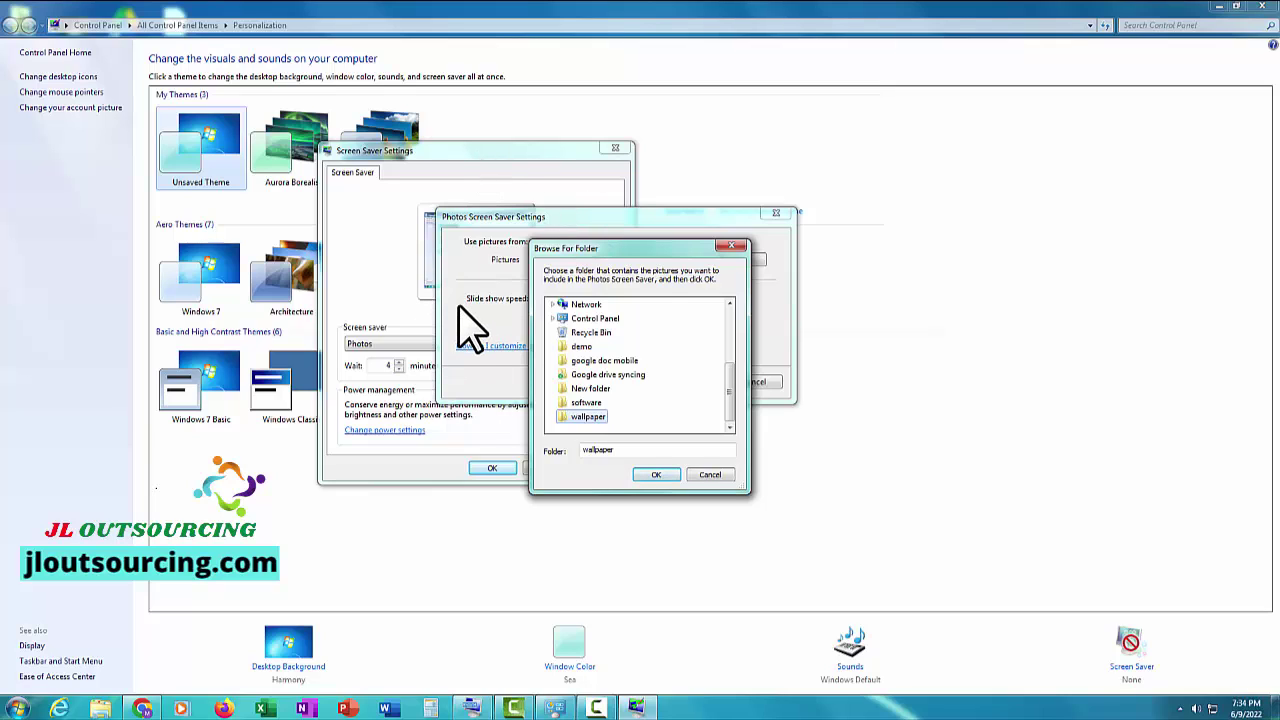
click(600, 418)
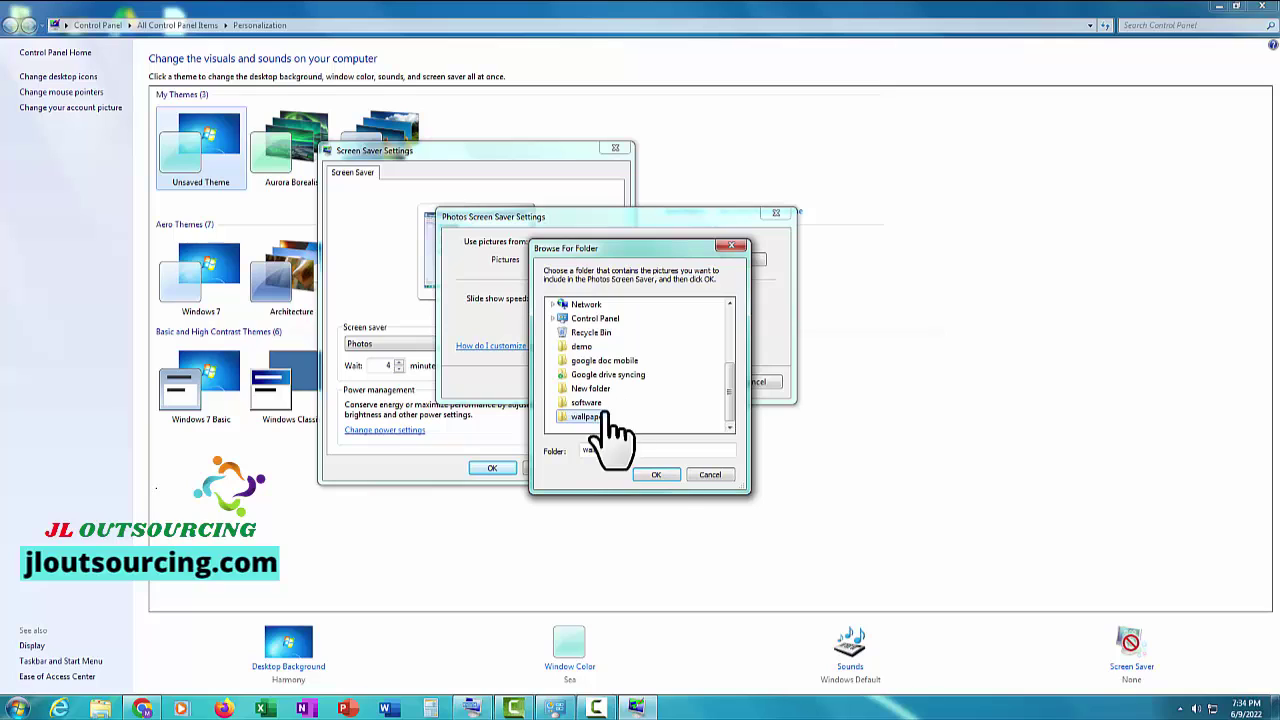
click(735, 246)
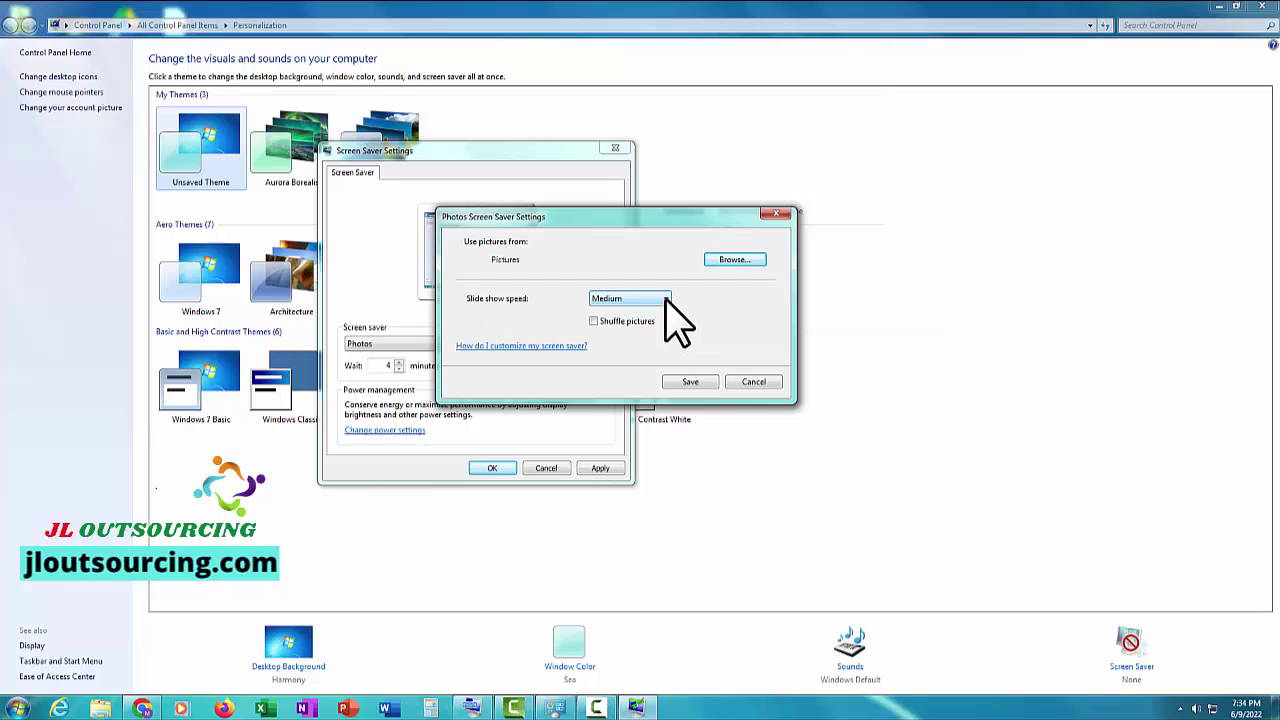
- Choose Medium as the Photos slide show speed and save the screen saver's settings
click(665, 298)
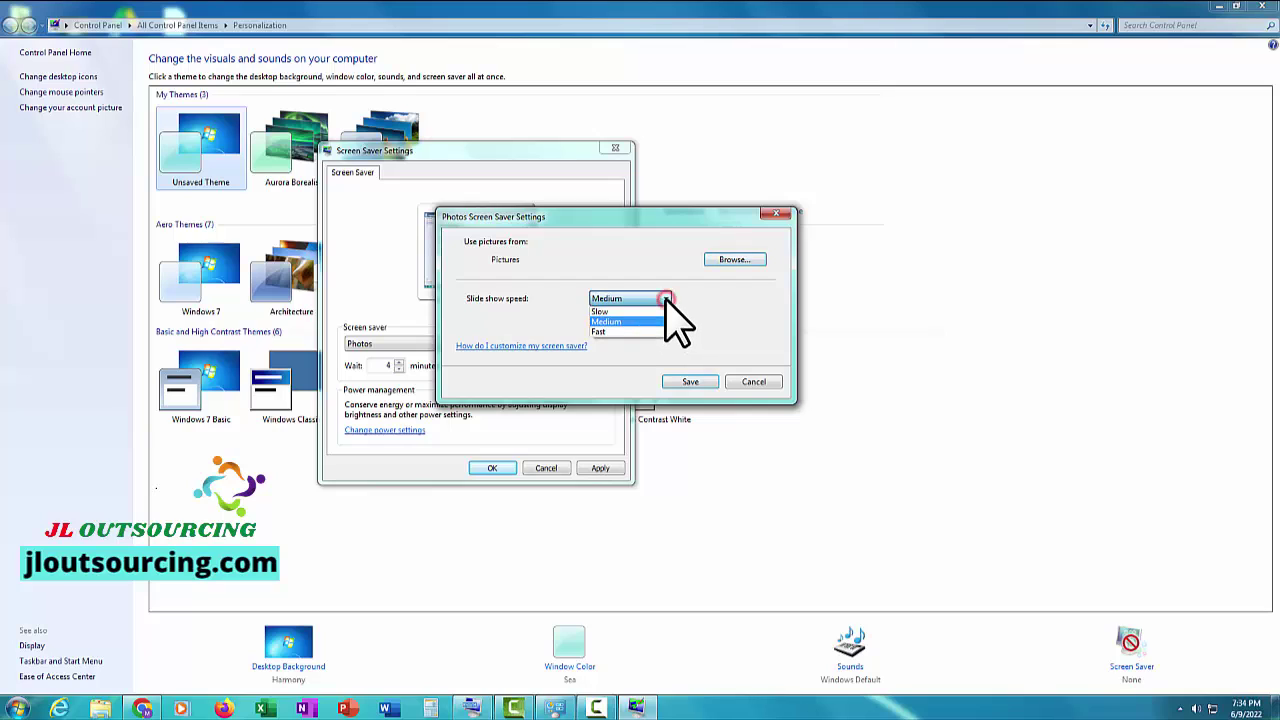
click(620, 321)
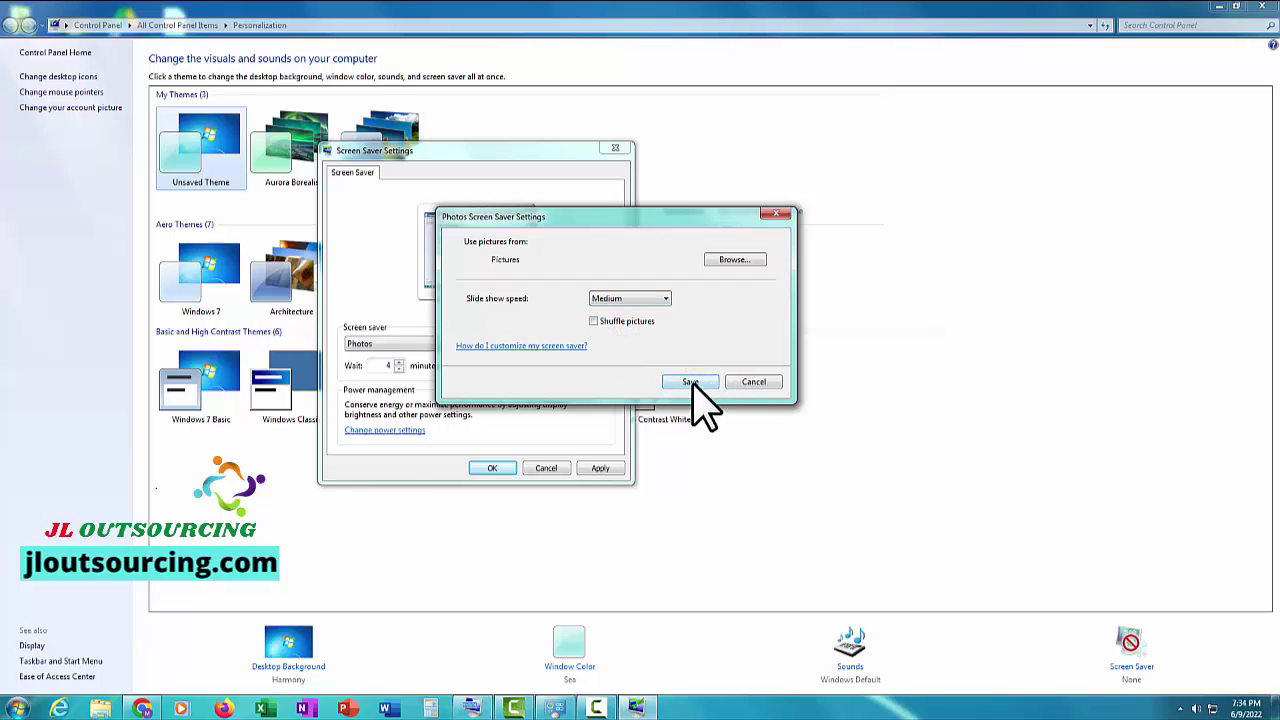
click(693, 383)
- Select the Ribbons screen saver, preview it in full screen, and close the screen saver settings without applying
click(410, 343)
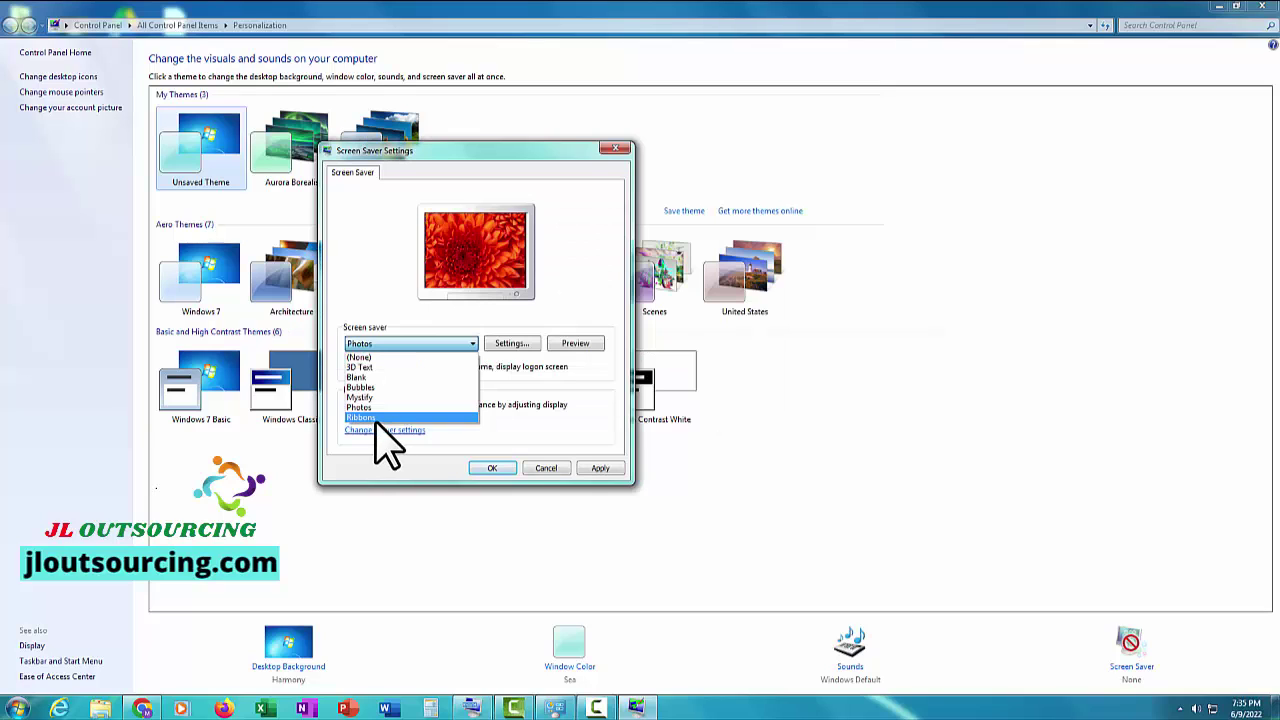
click(380, 419)
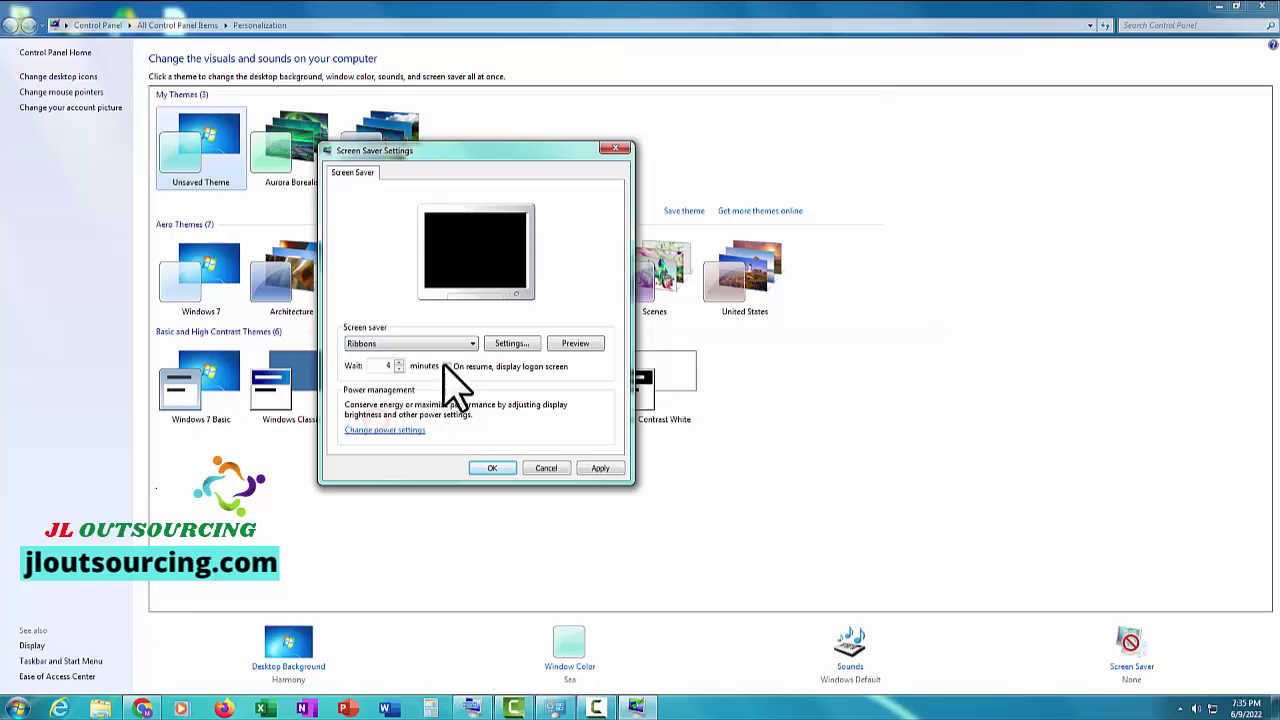
click(581, 346)
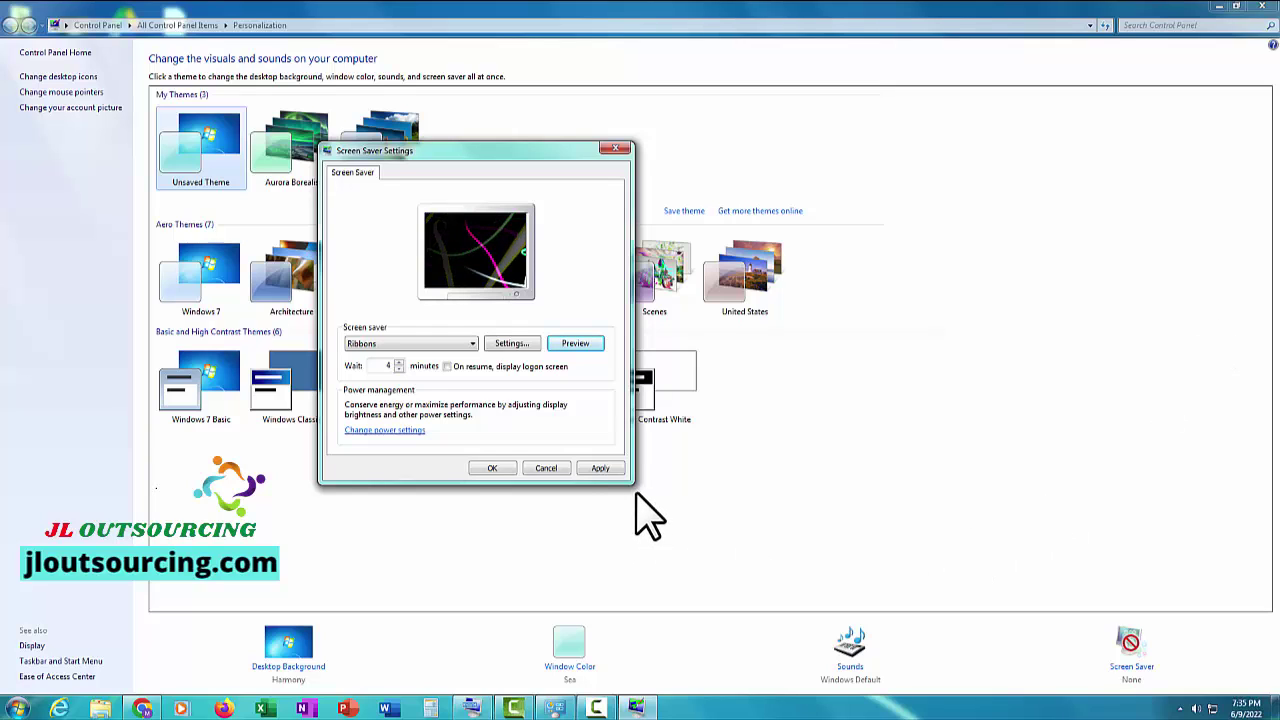
click(616, 148)
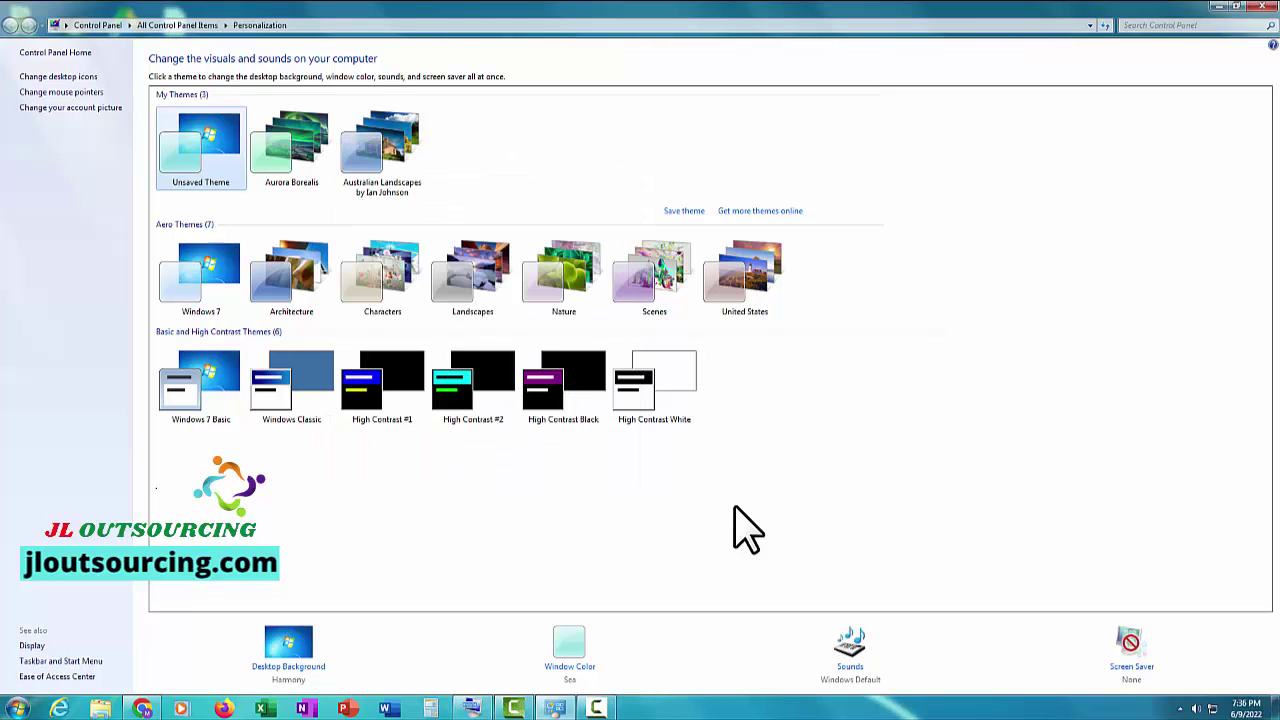